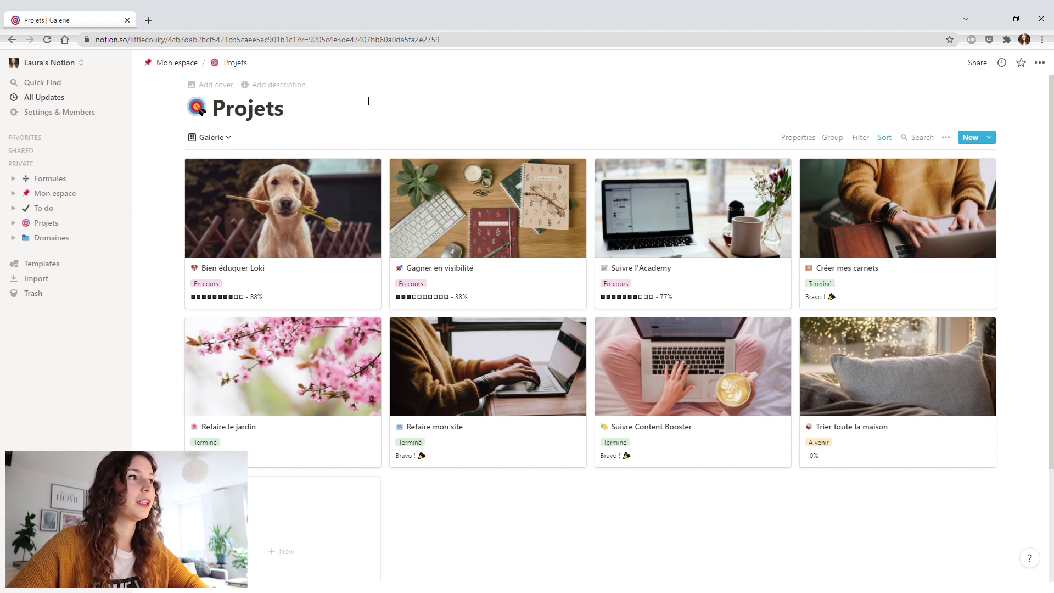
Review the properties and related to-dos of the first-row projects, from Bien éduquer Loki to Créer mes carnets
{"action": "left_click", "coordinate": [237, 209]}
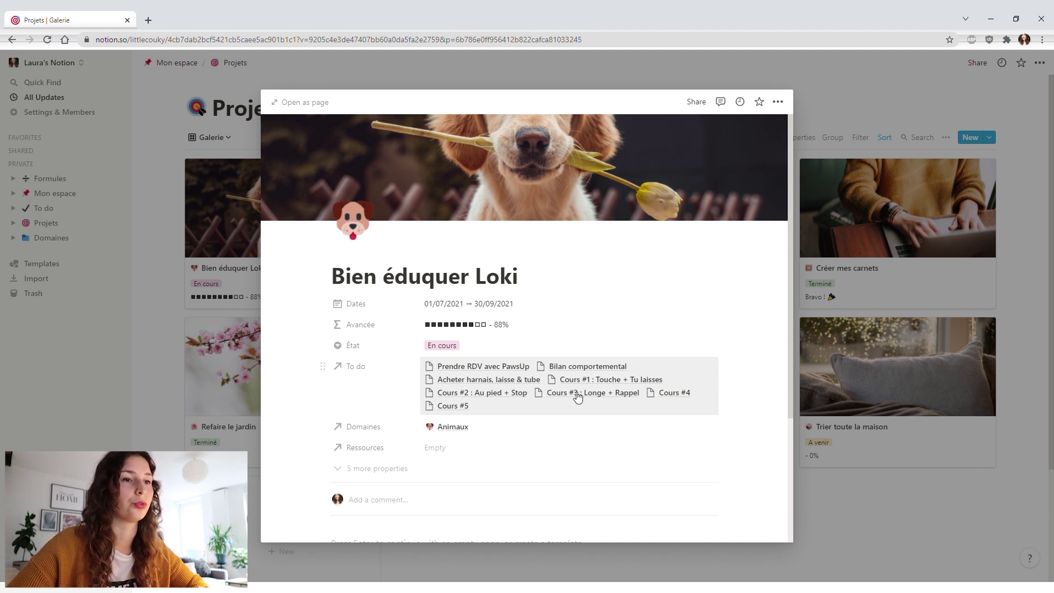
{"action": "left_click", "coordinate": [169, 366]}
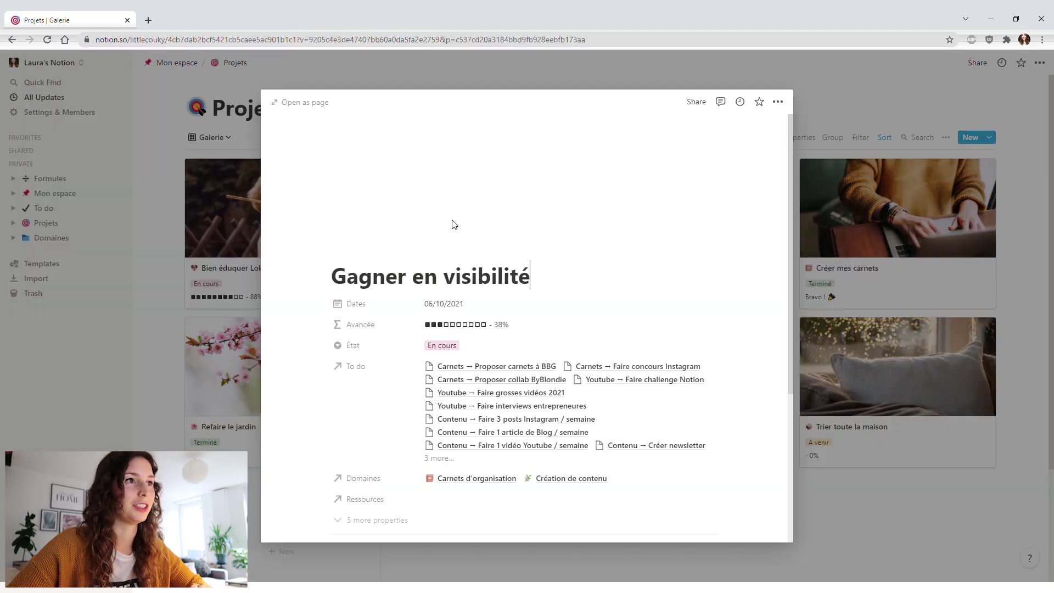
{"action": "left_click", "coordinate": [457, 225]}
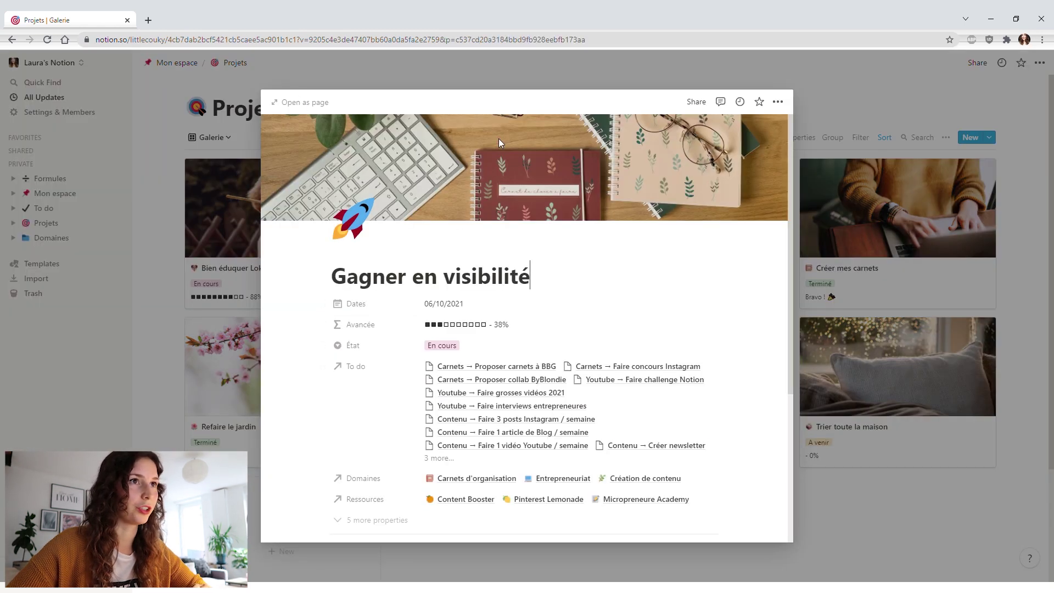
{"action": "key", "text": "Escape"}
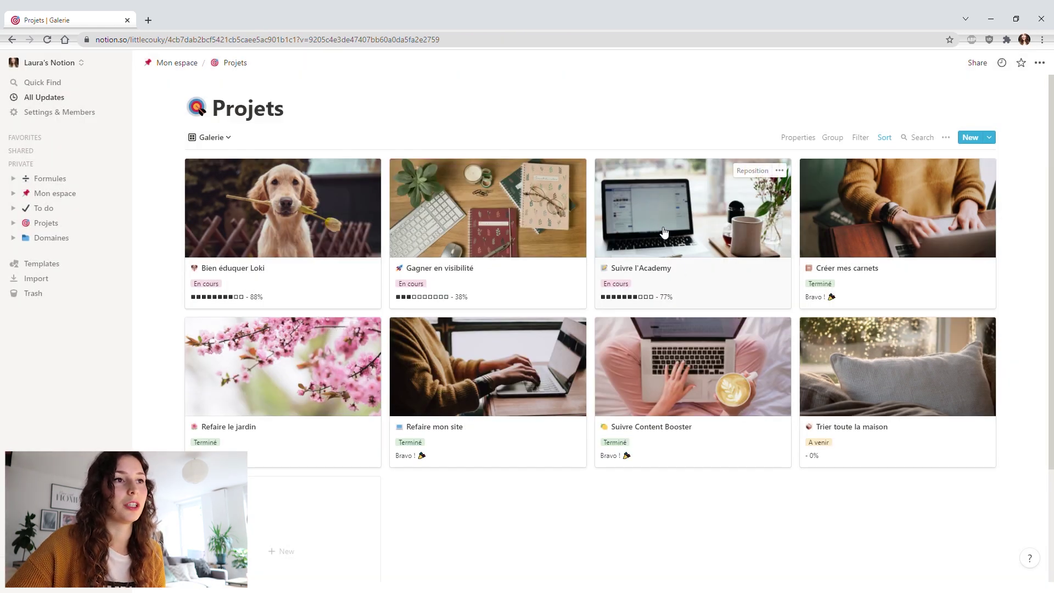
{"action": "left_click", "coordinate": [667, 234]}
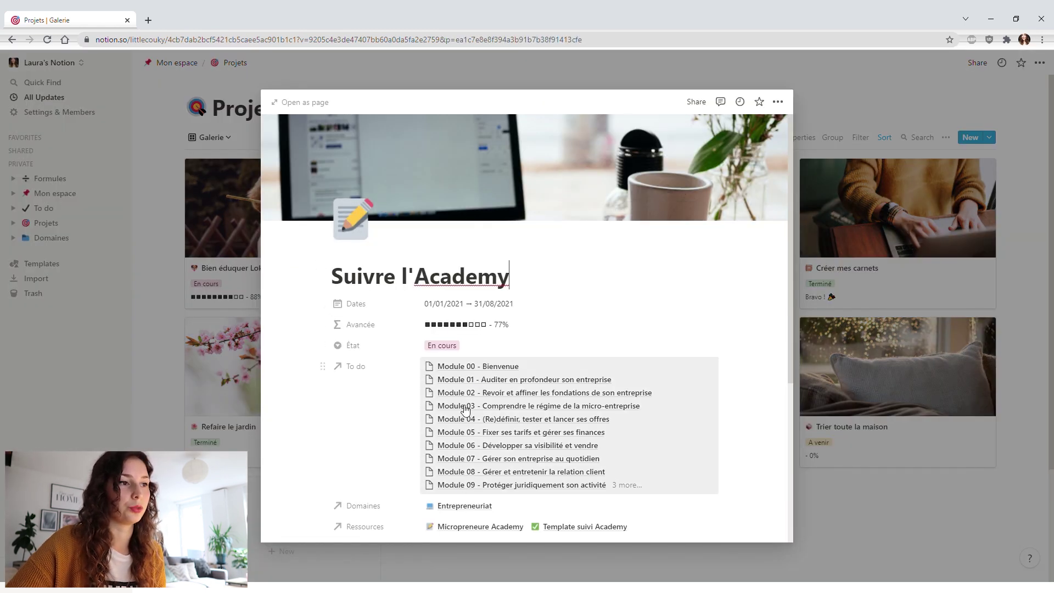
{"action": "left_click", "coordinate": [181, 415]}
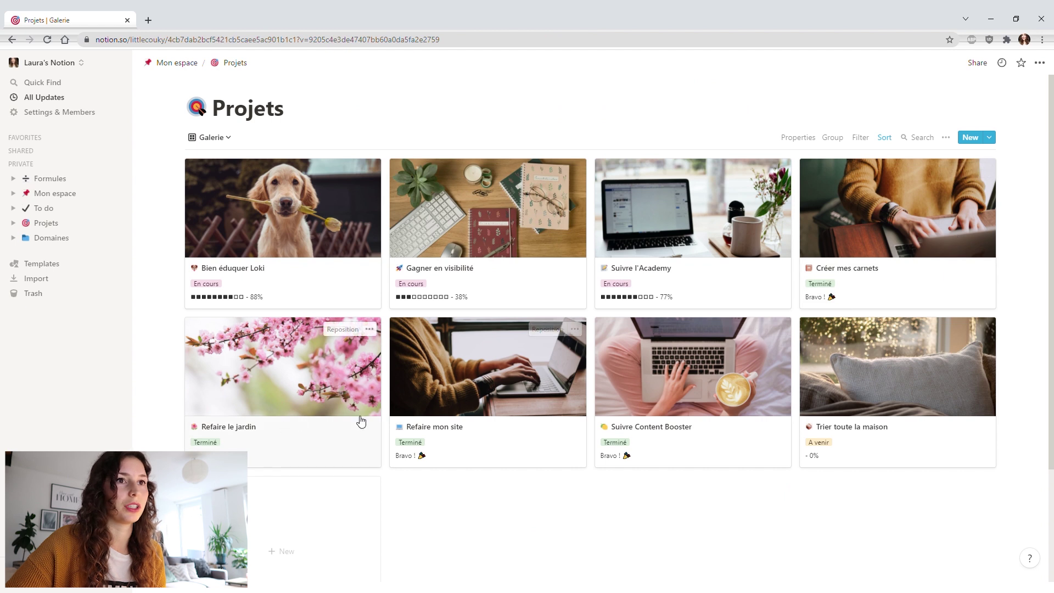
{"action": "left_click", "coordinate": [860, 222]}
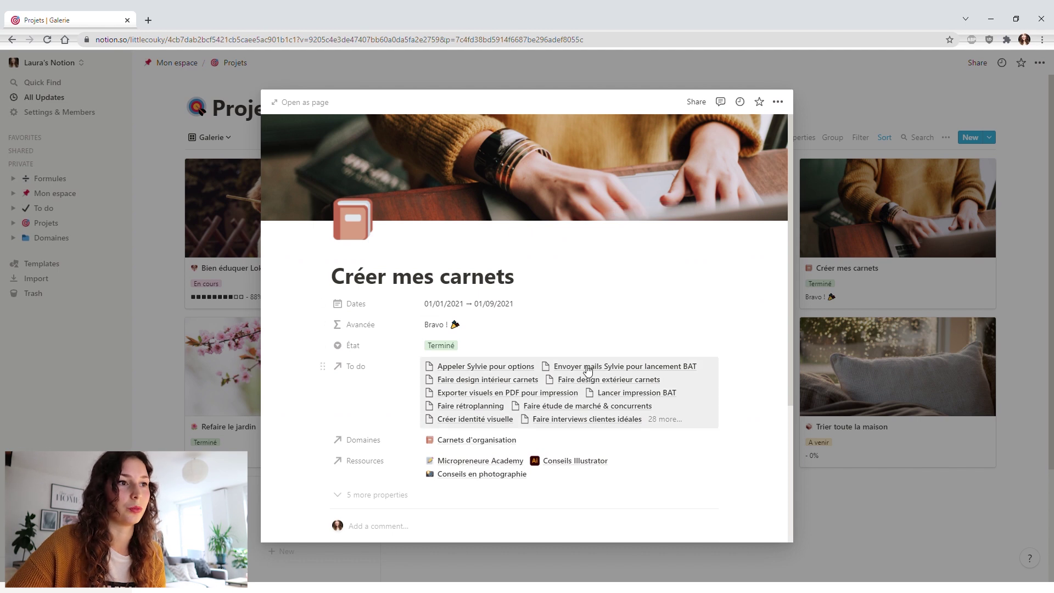
{"action": "left_click", "coordinate": [244, 384]}
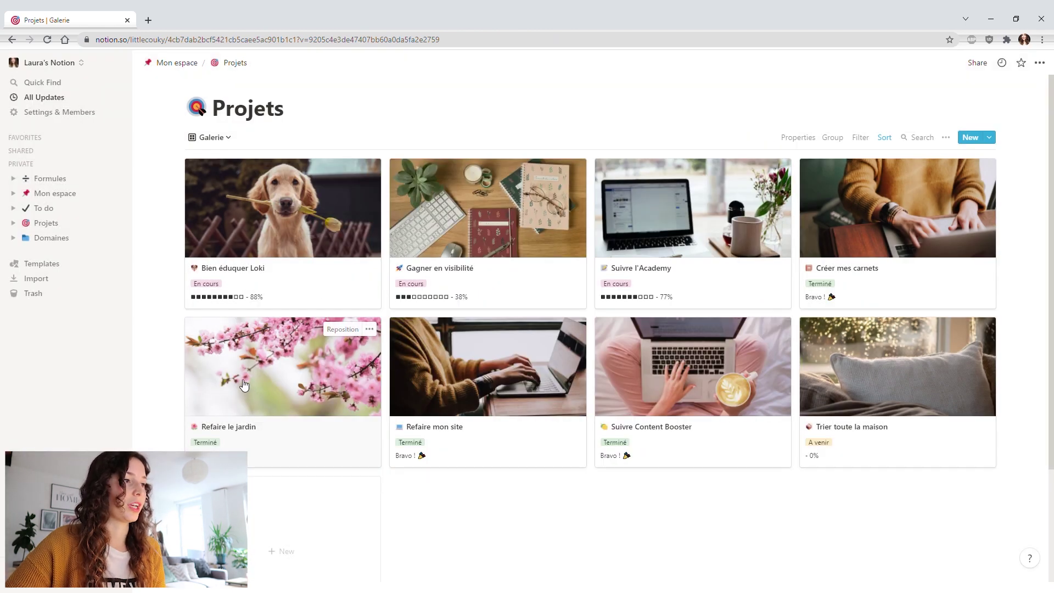
Review the properties and related to-dos of the second-row projects, from Refaire le jardin to Trier toute la maison
{"action": "left_click", "coordinate": [243, 383]}
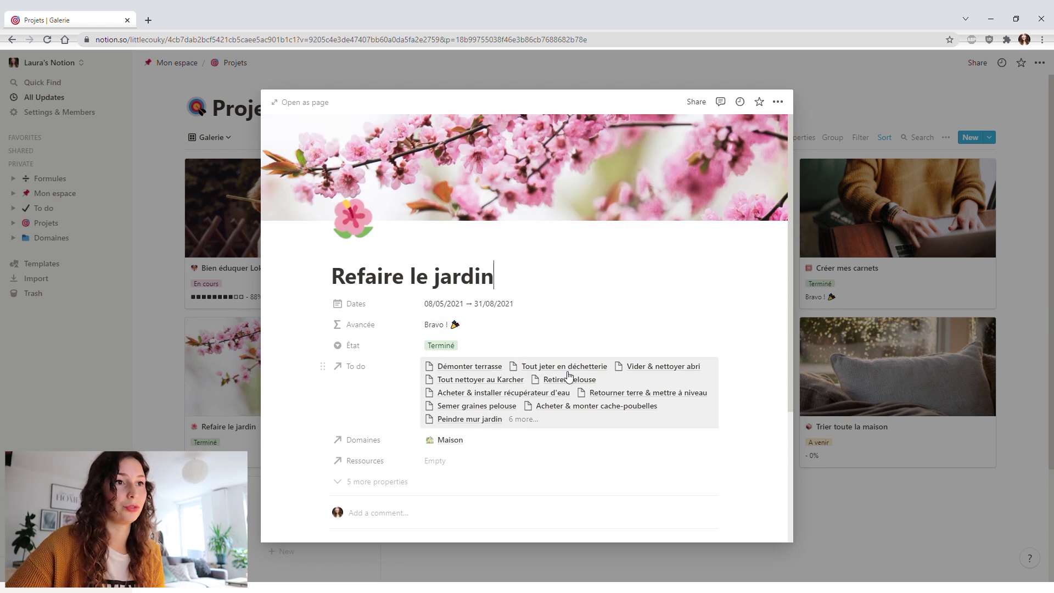
{"action": "left_click", "coordinate": [206, 403]}
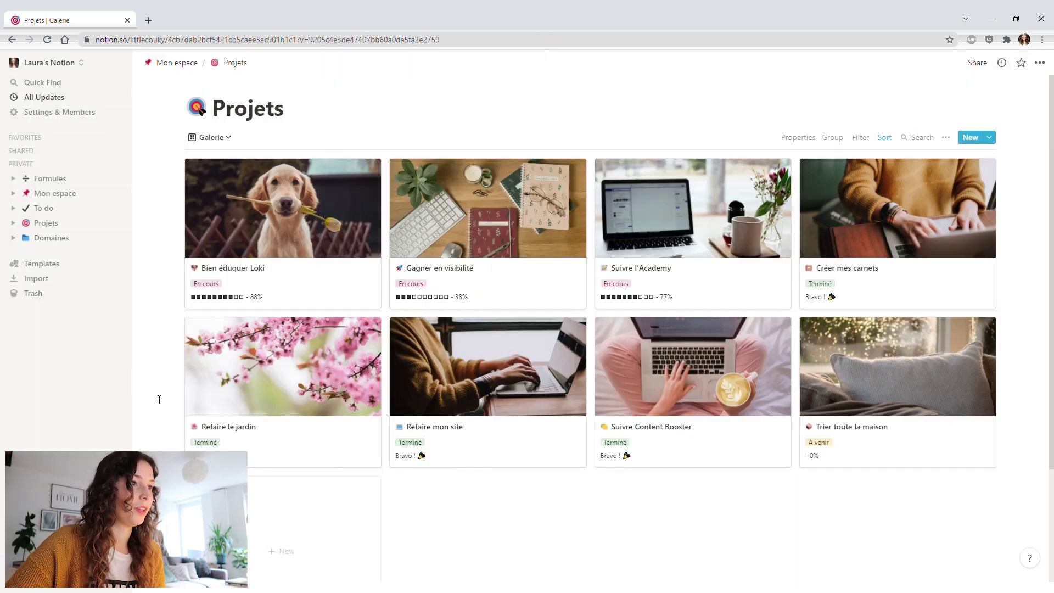
{"action": "left_click", "coordinate": [501, 376]}
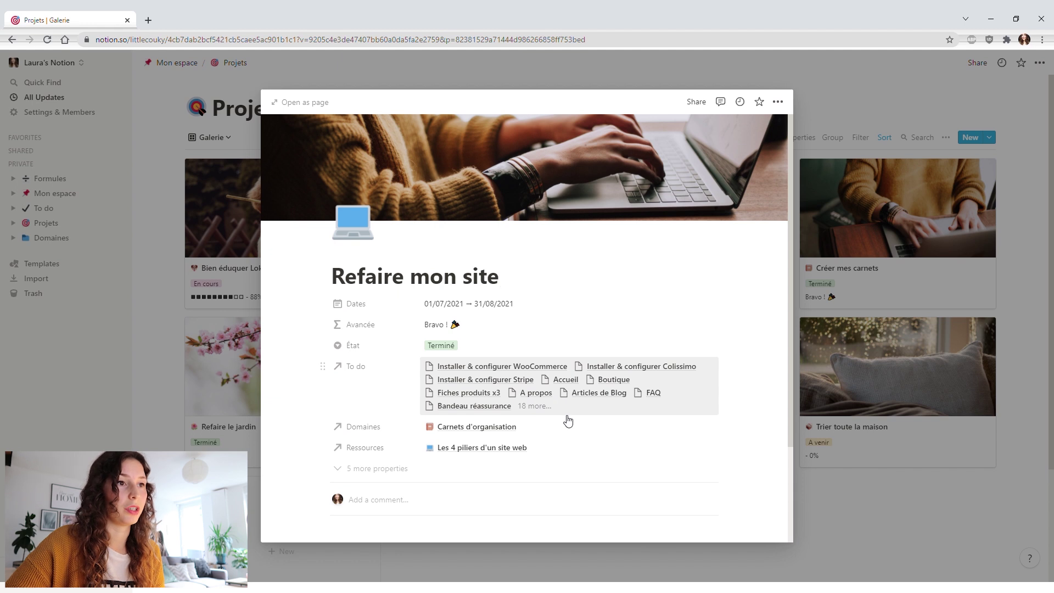
{"action": "left_click", "coordinate": [172, 333]}
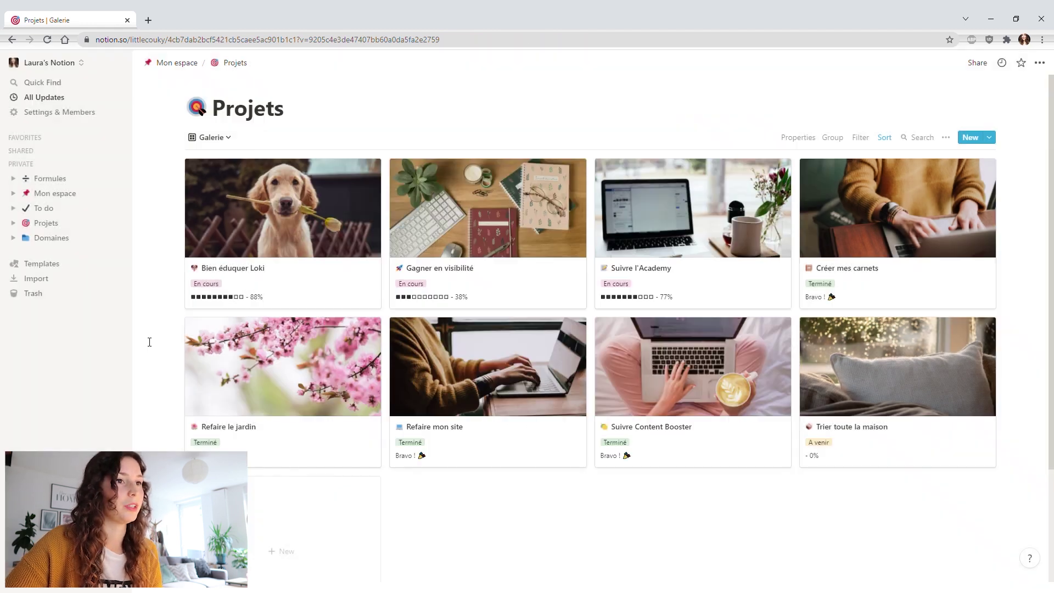
{"action": "left_click", "coordinate": [669, 370]}
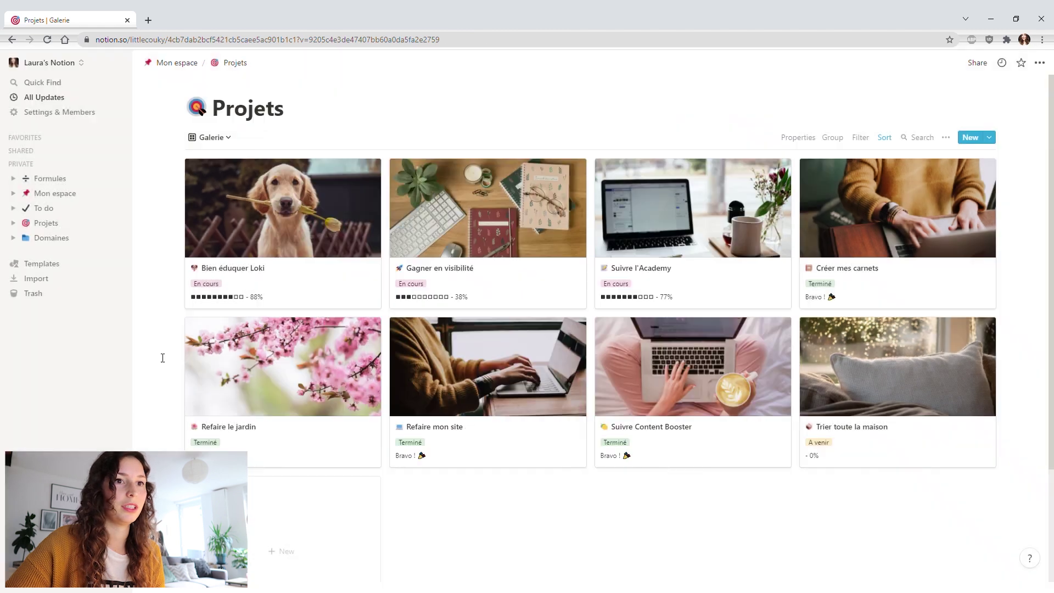
{"action": "left_click", "coordinate": [207, 367]}
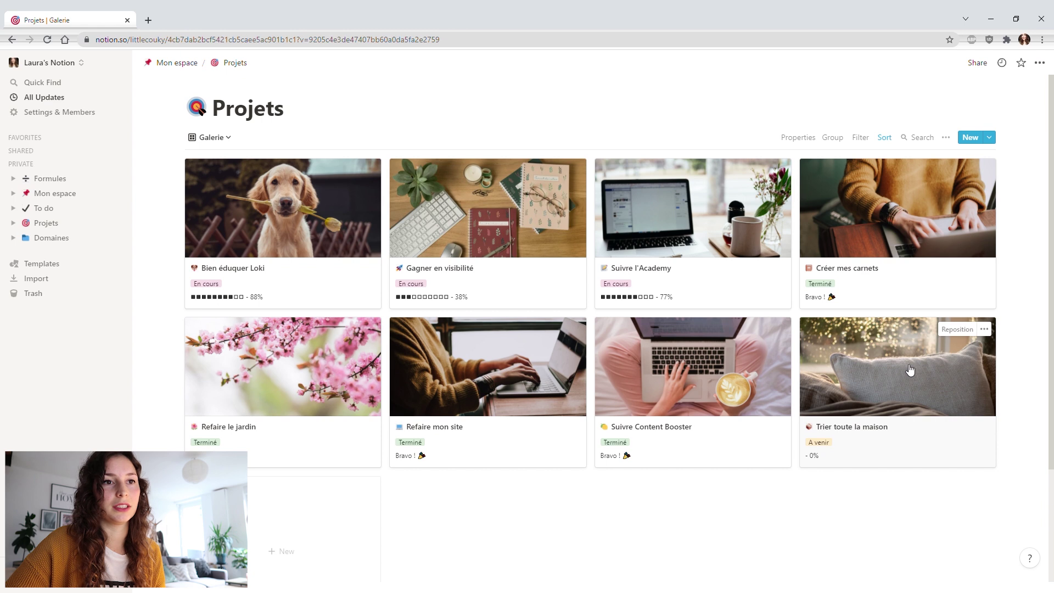
{"action": "left_click", "coordinate": [899, 347]}
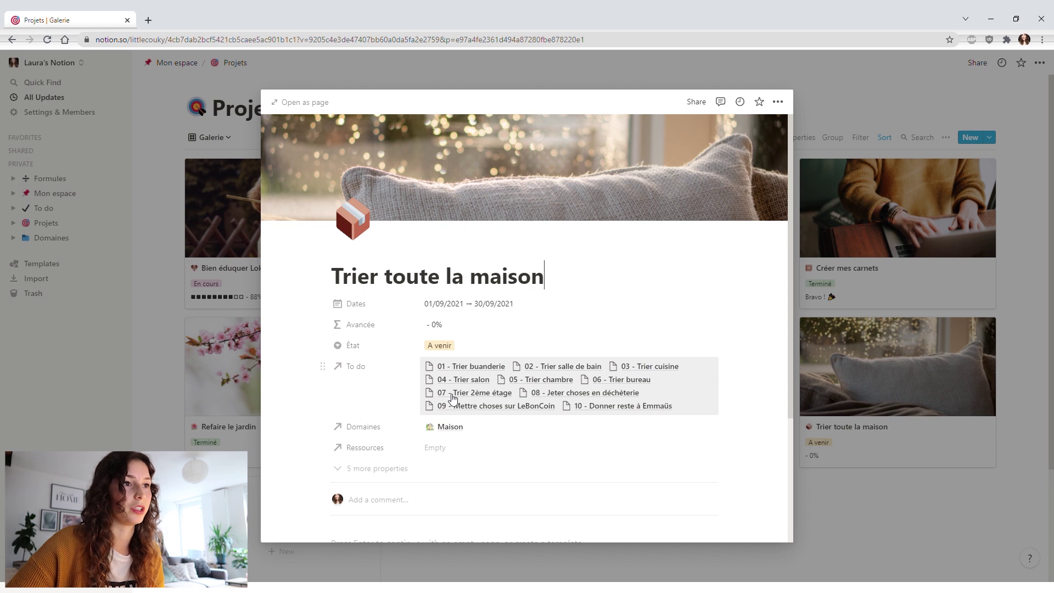
{"action": "key", "text": "Escape"}
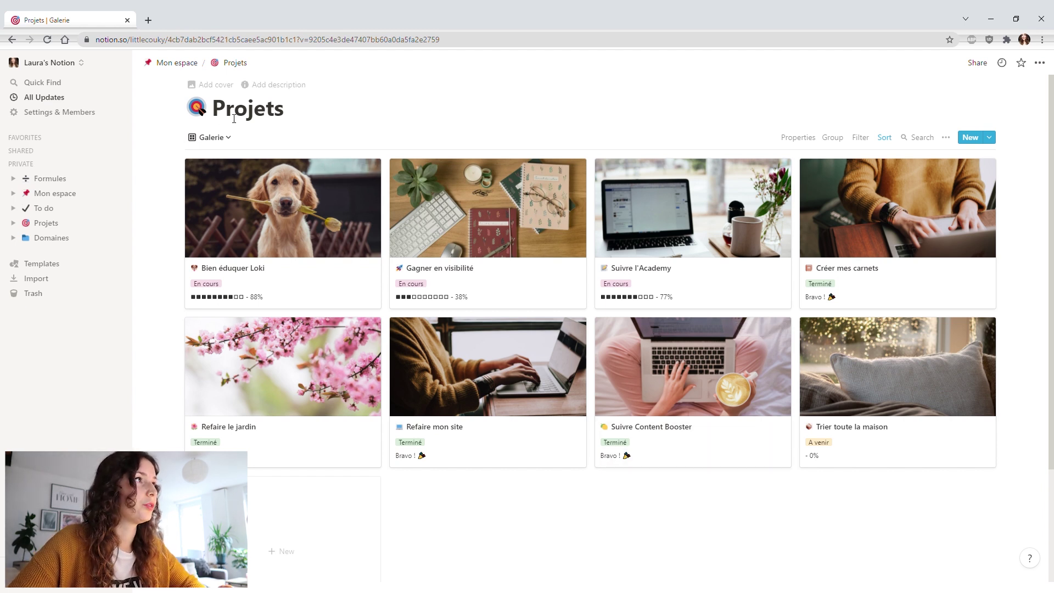
Open the separate private Projets table containing Suivre formation and rename its Name column to Projets
{"action": "left_click", "coordinate": [172, 64]}
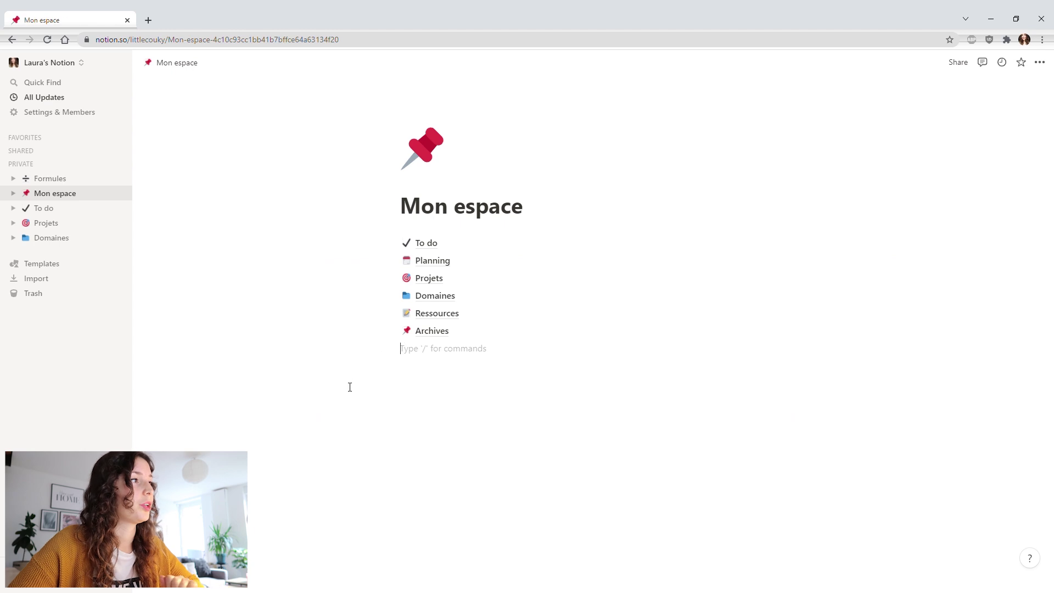
{"action": "left_click", "coordinate": [43, 224]}
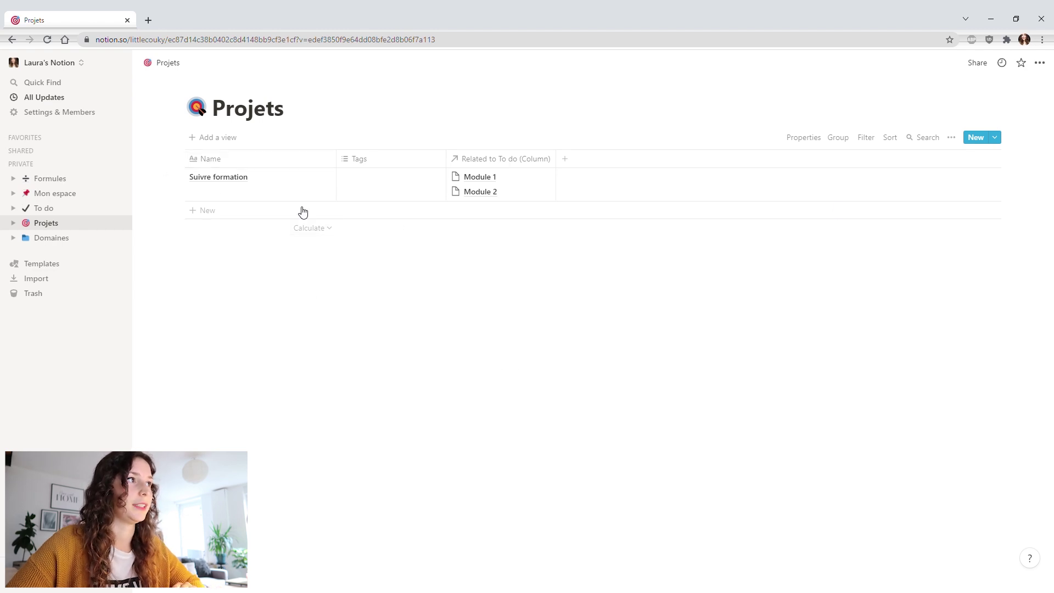
{"action": "left_click", "coordinate": [251, 160]}
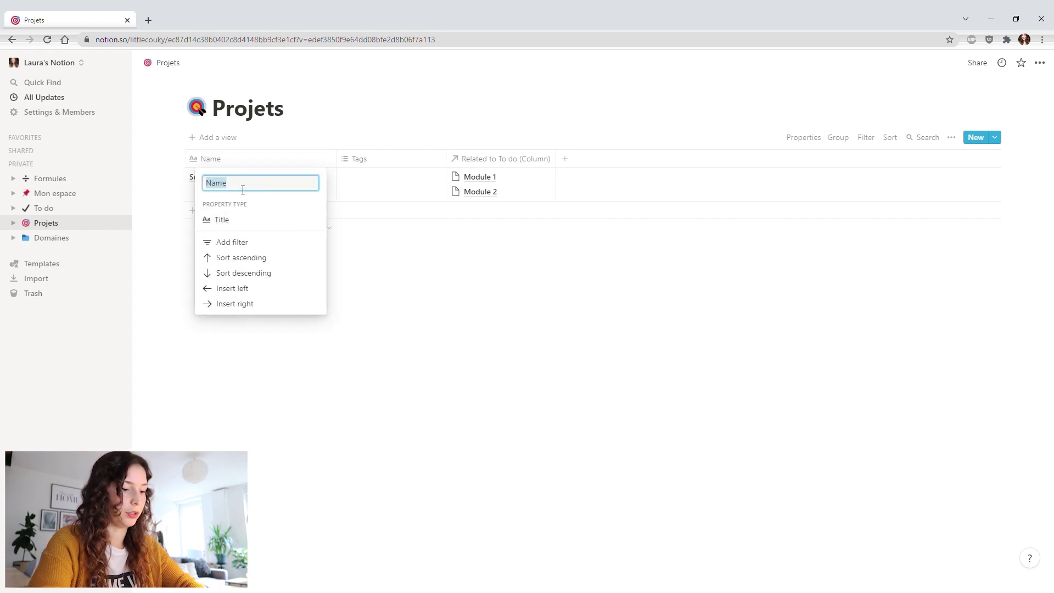
{"action": "left_click", "coordinate": [409, 262]}
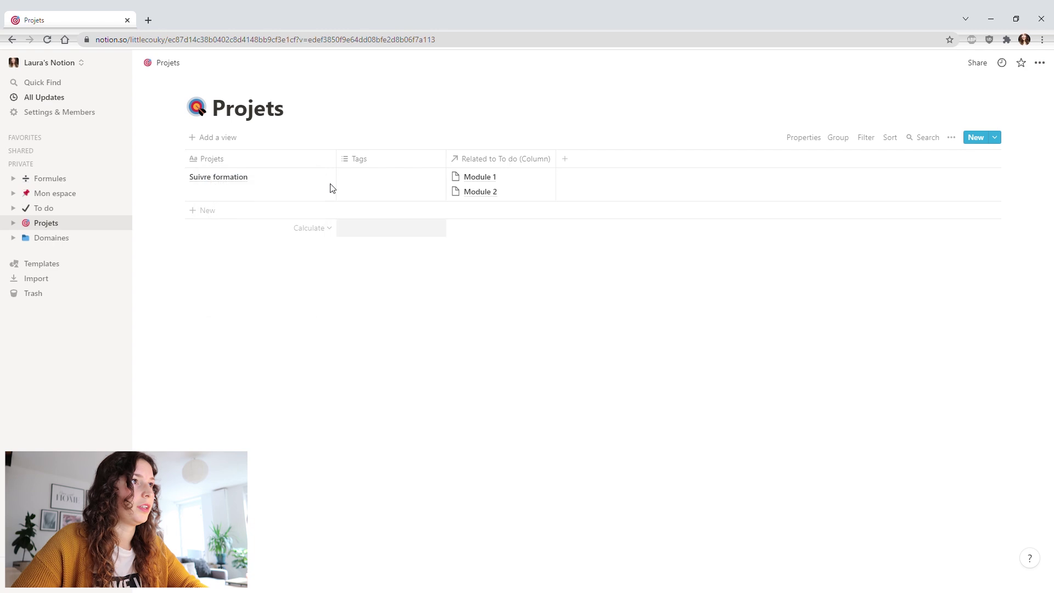
Delete the Tags column from the Projets table
{"action": "left_click", "coordinate": [375, 163]}
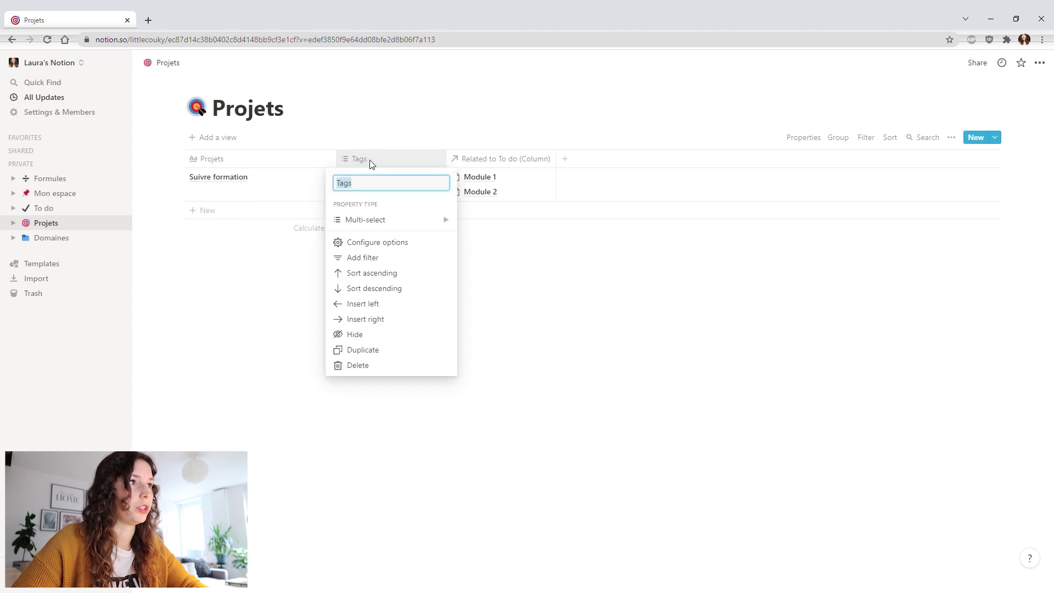
{"action": "left_click", "coordinate": [365, 366]}
{"action": "left_click", "coordinate": [503, 327]}
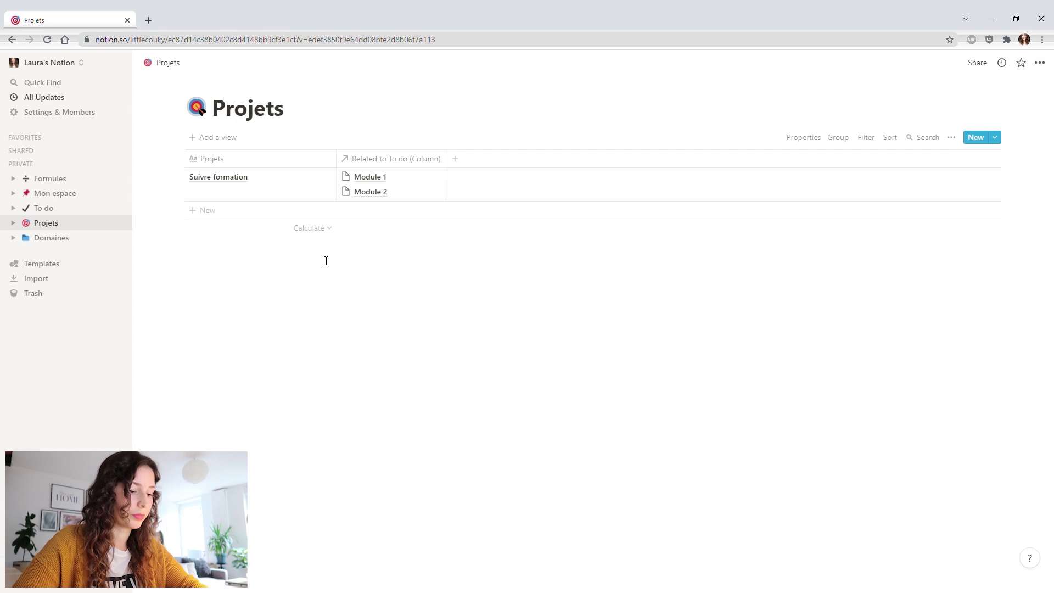
Add a Date property named Dates and place it directly after the Projets column
{"action": "left_click", "coordinate": [473, 161]}
{"action": "type", "text": "Dates"}
{"action": "left_click", "coordinate": [492, 220]}
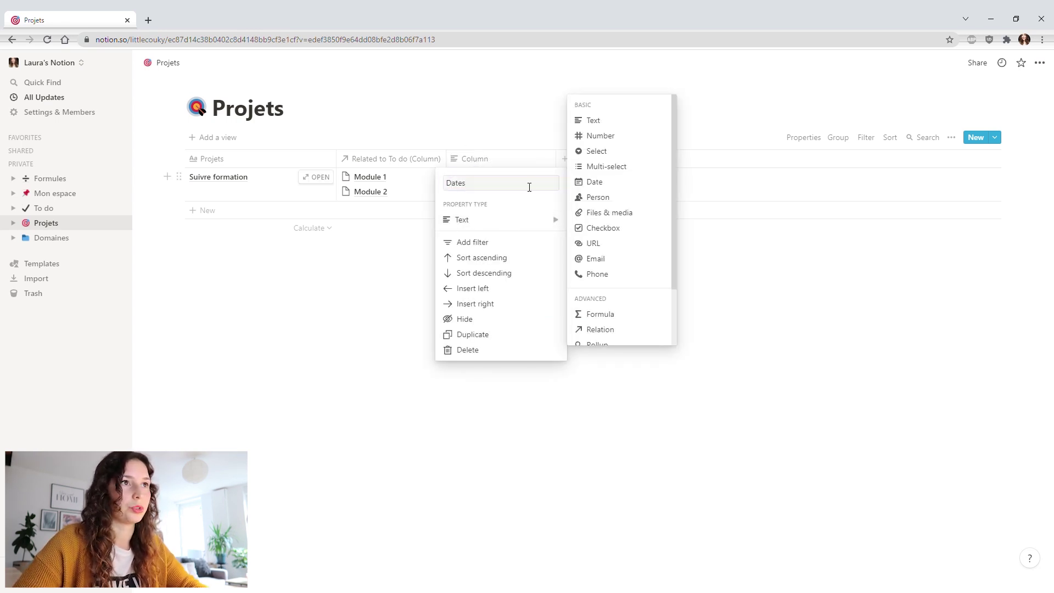
{"action": "left_click", "coordinate": [549, 219]}
{"action": "left_click", "coordinate": [595, 182]}
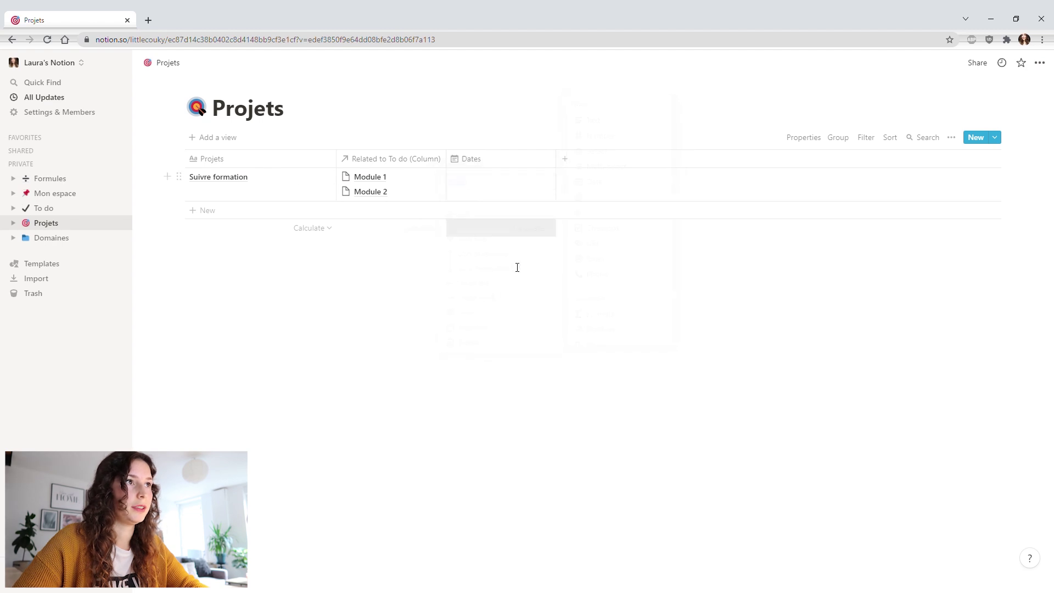
{"action": "left_click_drag", "start_coordinate": [471, 159], "coordinate": [386, 163]}
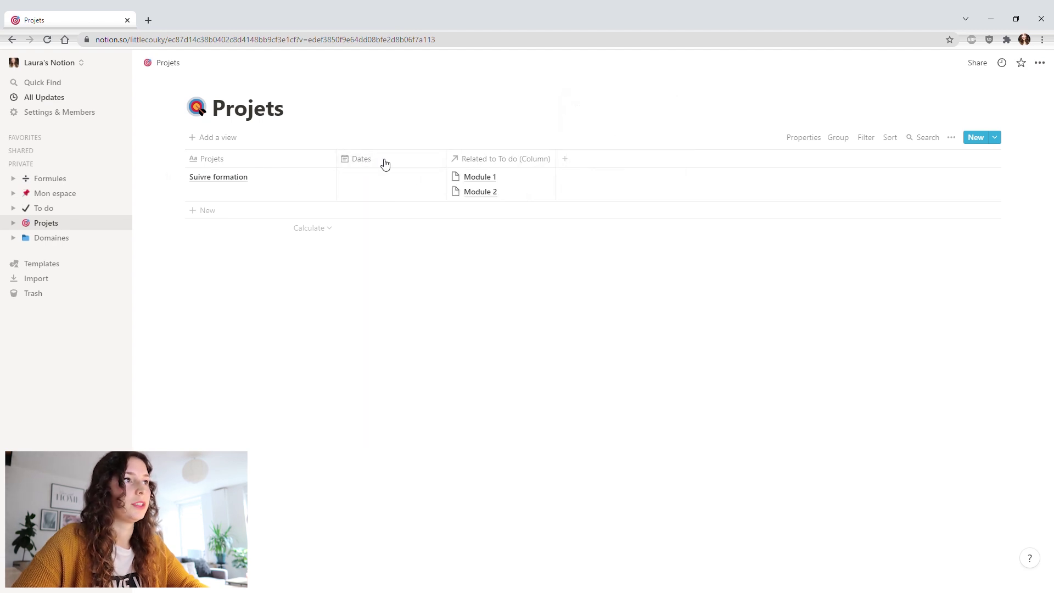
Set the Suivre formation date to 30 October 2021 and its date format to Day/Month/Year
{"action": "left_click", "coordinate": [378, 192]}
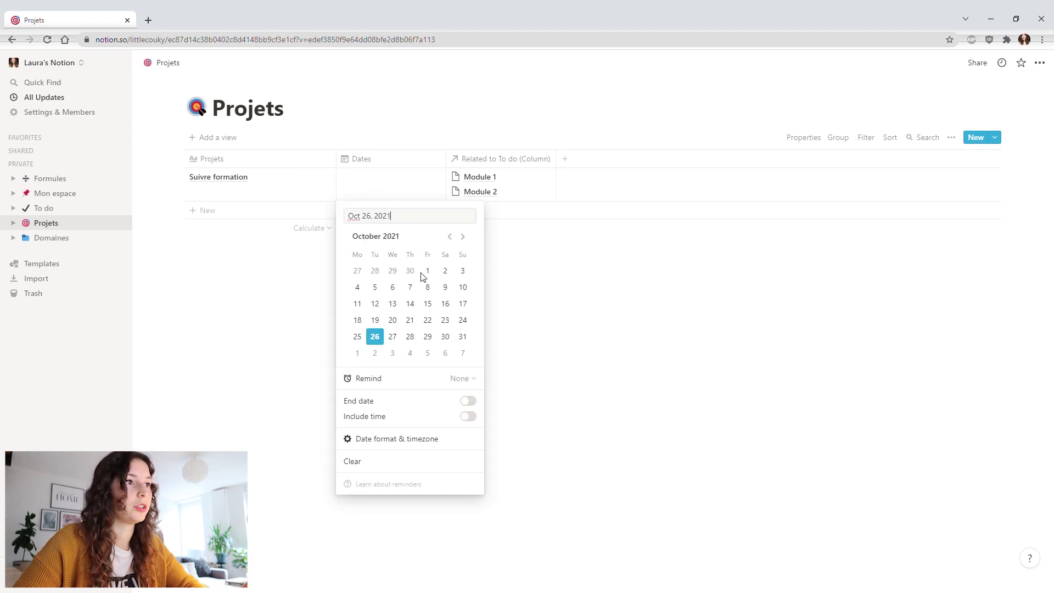
{"action": "left_click", "coordinate": [451, 337]}
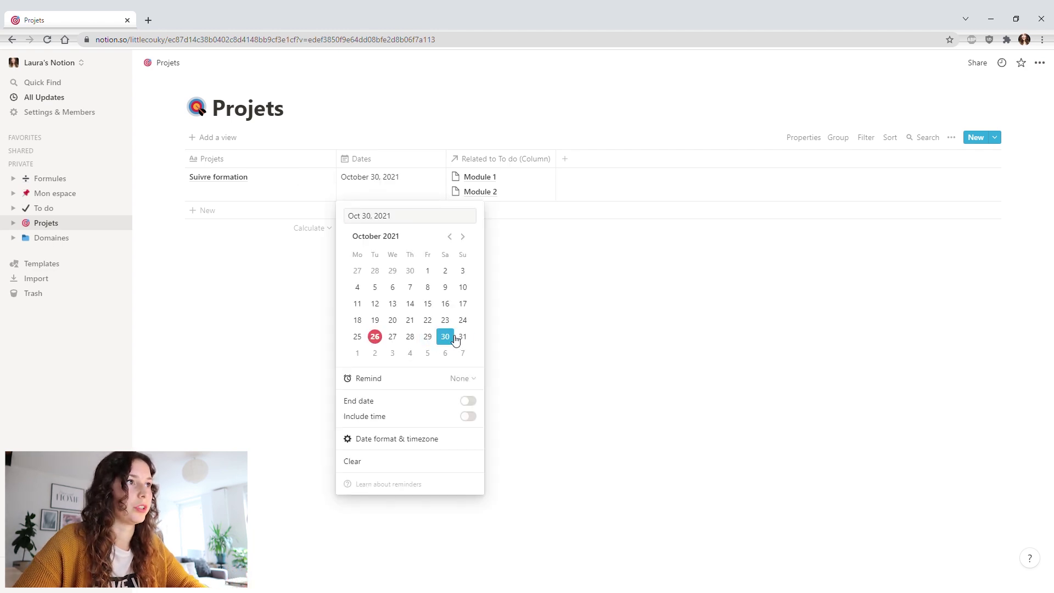
{"action": "left_click", "coordinate": [424, 439]}
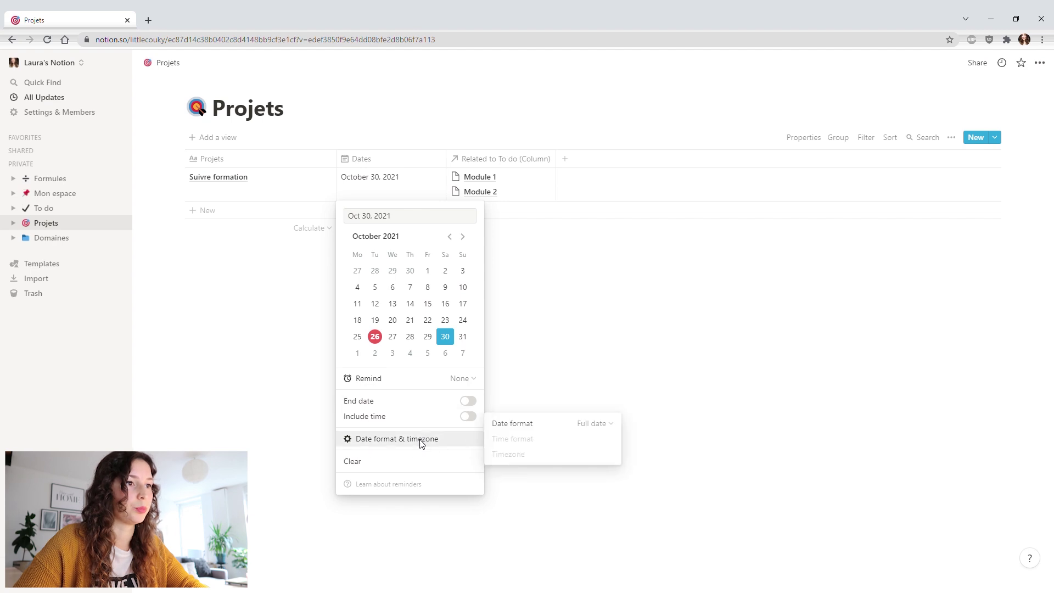
{"action": "left_click", "coordinate": [538, 428]}
{"action": "left_click", "coordinate": [541, 473]}
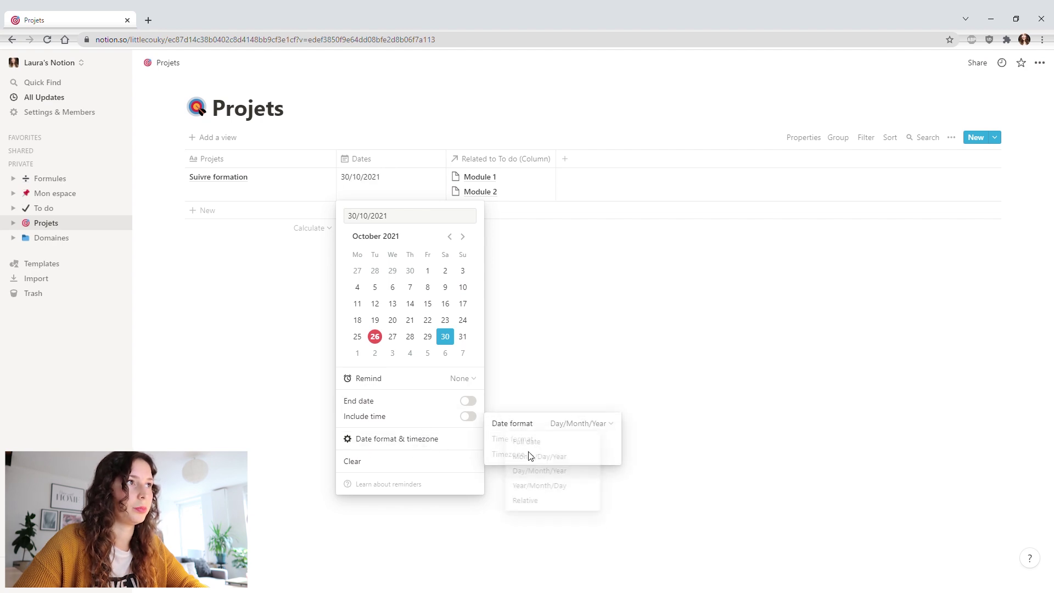
{"action": "key", "text": "Escape"}
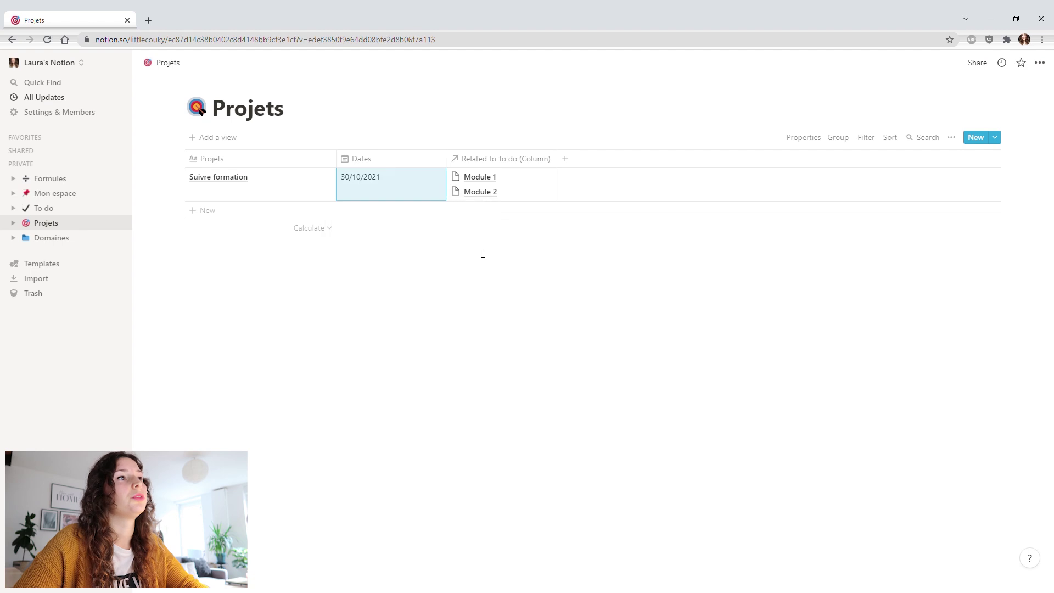
Enable an end date for Suivre formation and set its range from 26/10/2021 to 30/11/2021
{"action": "left_click", "coordinate": [376, 180]}
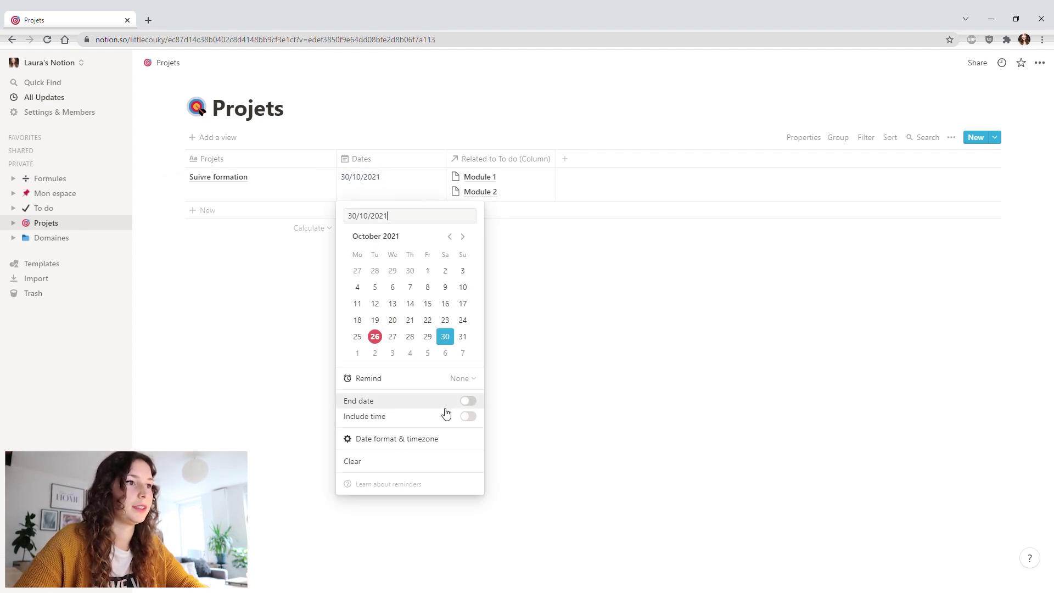
{"action": "left_click", "coordinate": [468, 401]}
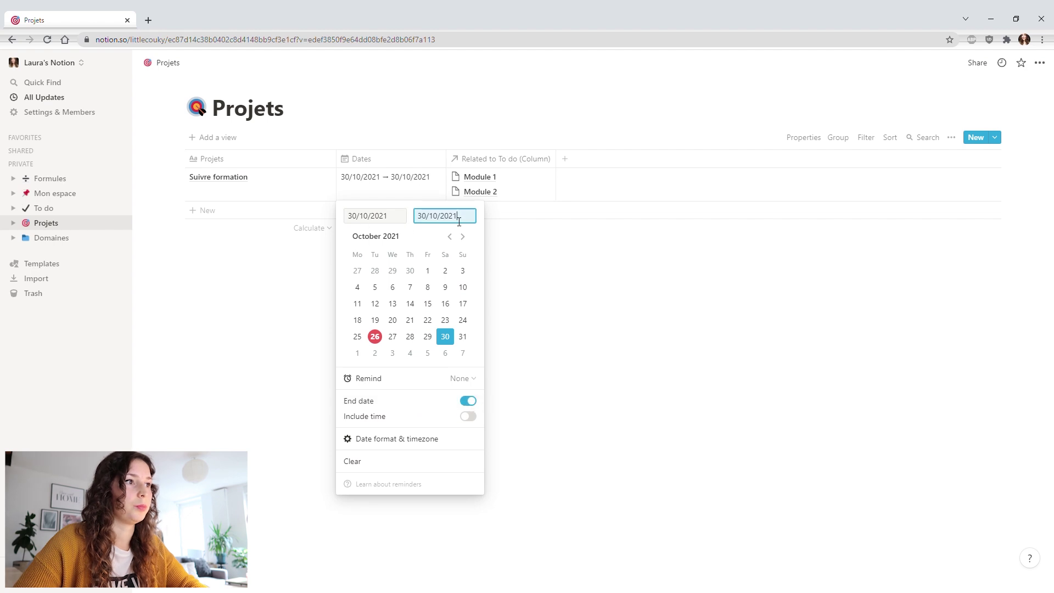
{"action": "left_click", "coordinate": [376, 337]}
{"action": "left_click", "coordinate": [445, 217]}
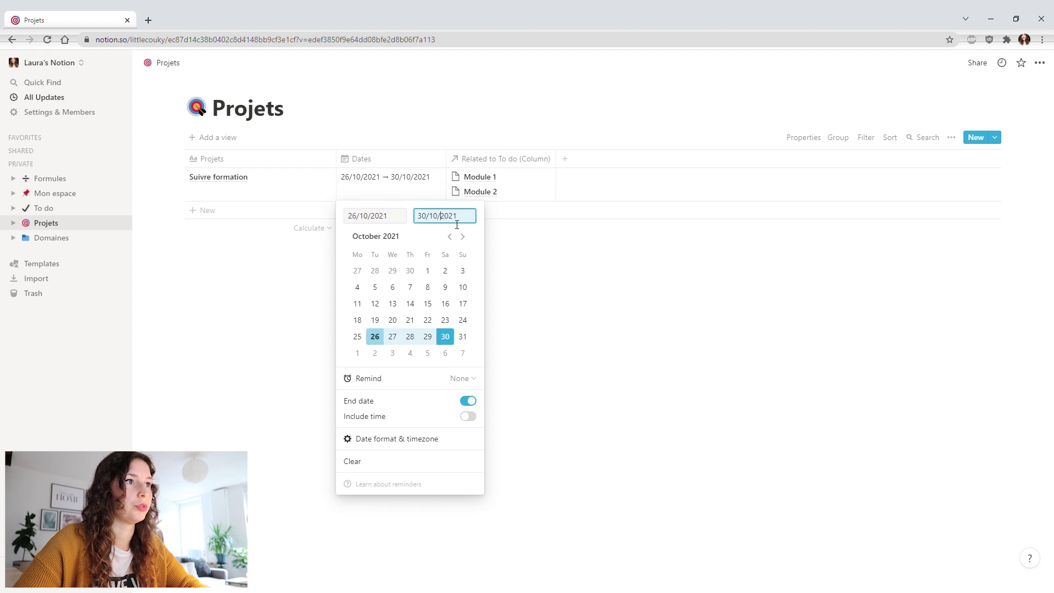
{"action": "left_click", "coordinate": [463, 237]}
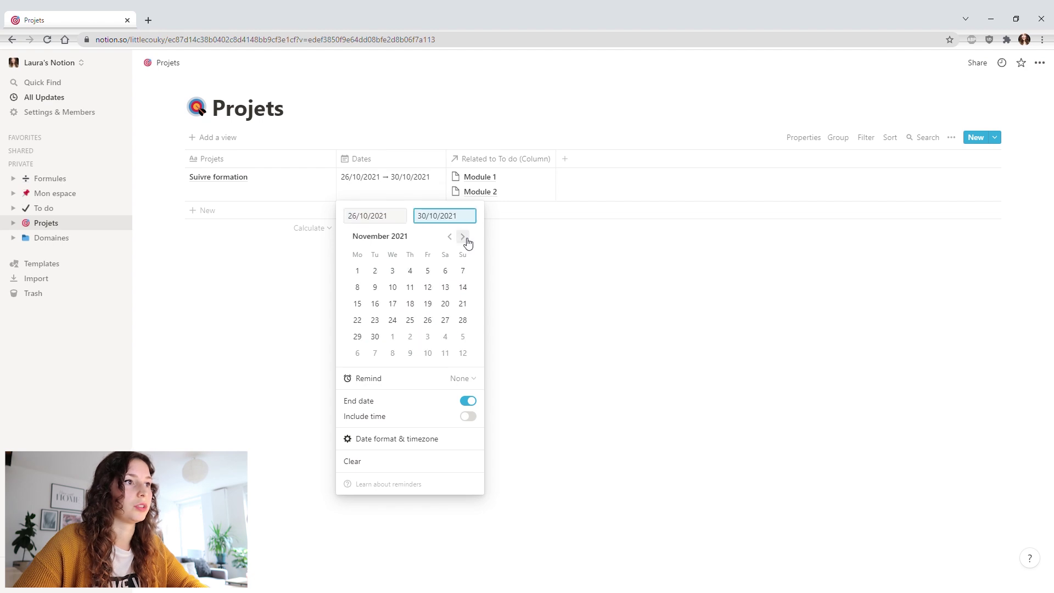
{"action": "left_click", "coordinate": [376, 337]}
{"action": "left_click", "coordinate": [541, 322]}
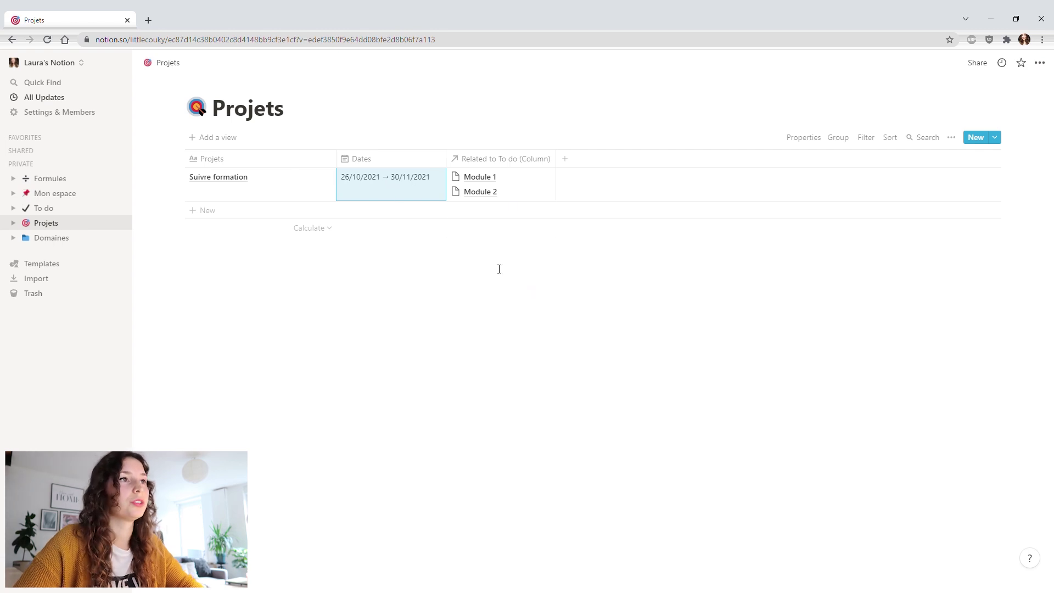
Rename the Related to To do (Column) relation in the Projets table as To do
{"action": "left_click", "coordinate": [506, 161]}
{"action": "mouse_move", "coordinate": [479, 224]}
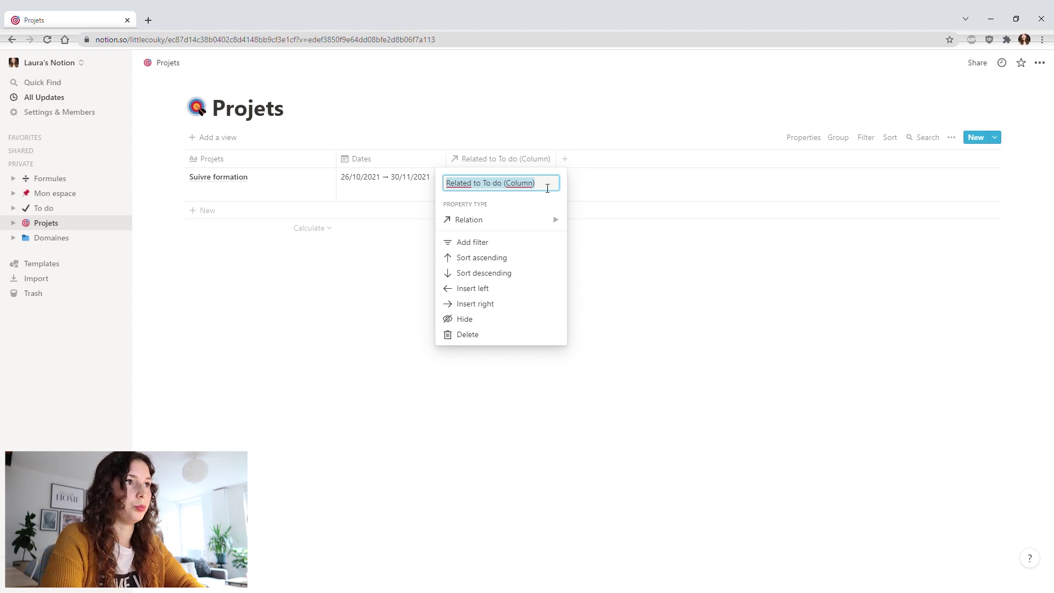
{"action": "type", "text": "To do"}
{"action": "left_click", "coordinate": [631, 262]}
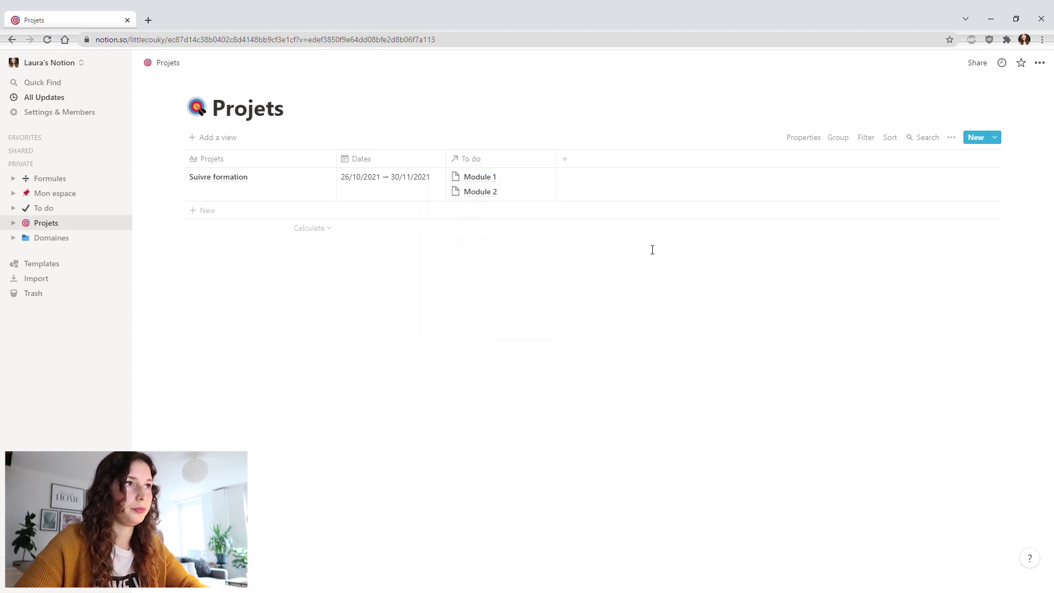
Add a Relation property named Domaines to Projets, linked to the top-level Domaines database rather than the one in Mon espace
{"action": "left_click", "coordinate": [582, 163]}
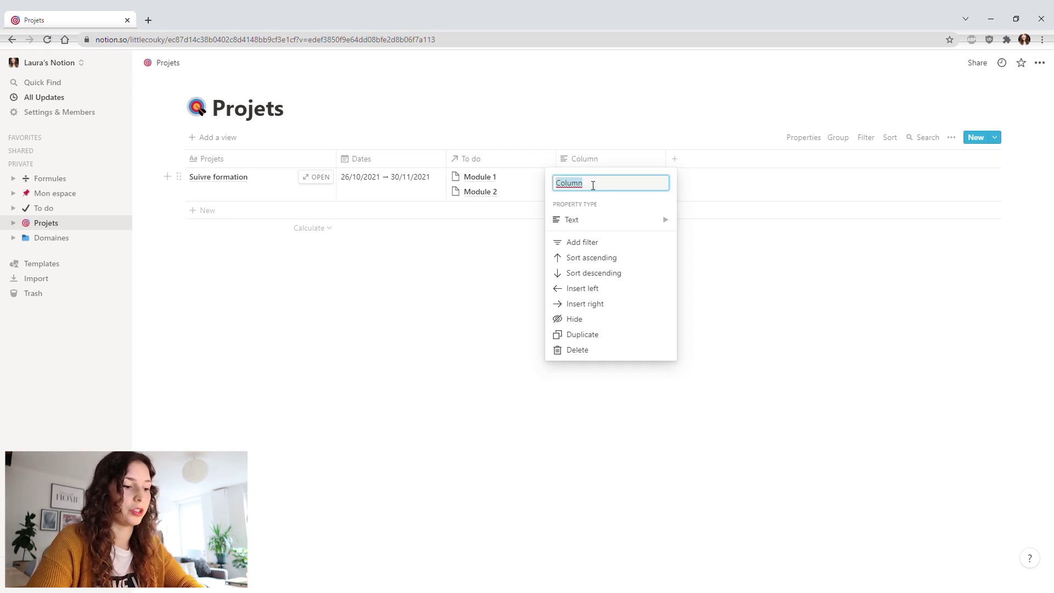
{"action": "type", "text": "Domaines"}
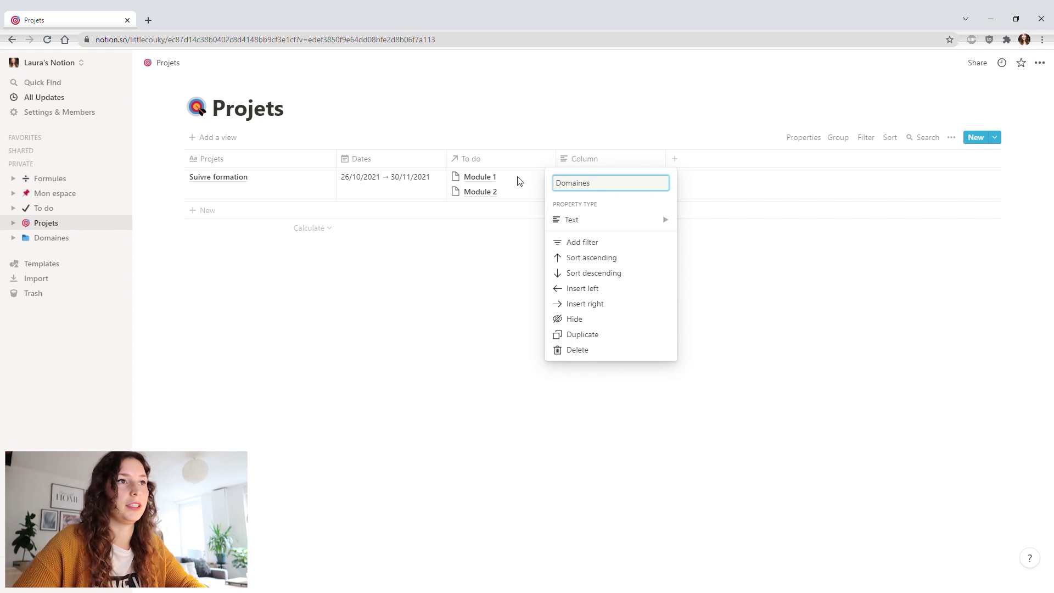
{"action": "left_click", "coordinate": [612, 224]}
{"action": "left_click", "coordinate": [719, 329]}
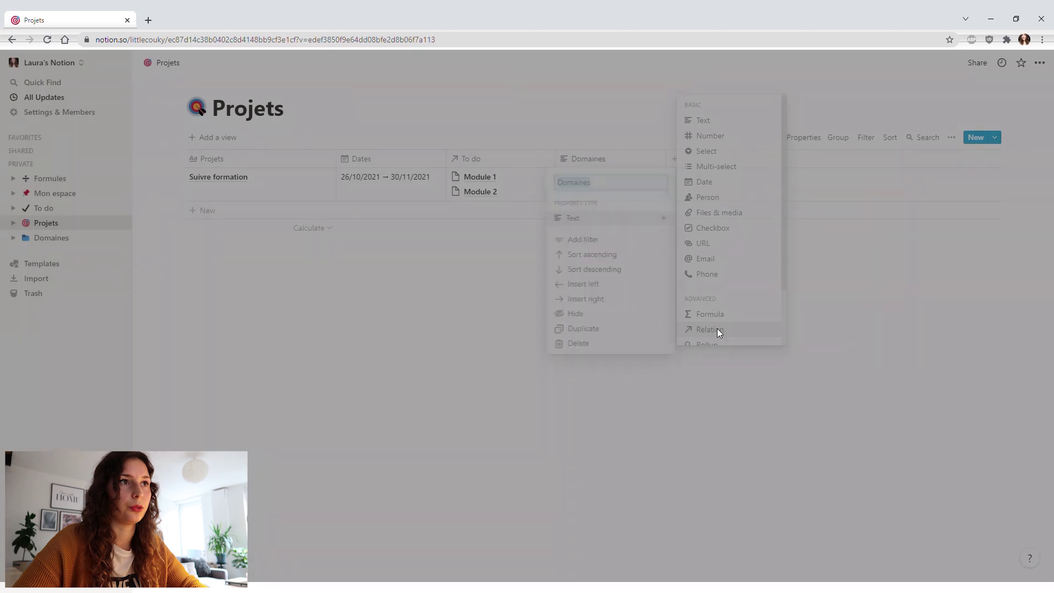
{"action": "left_click", "coordinate": [527, 322]}
{"action": "type", "text": "domaines"}
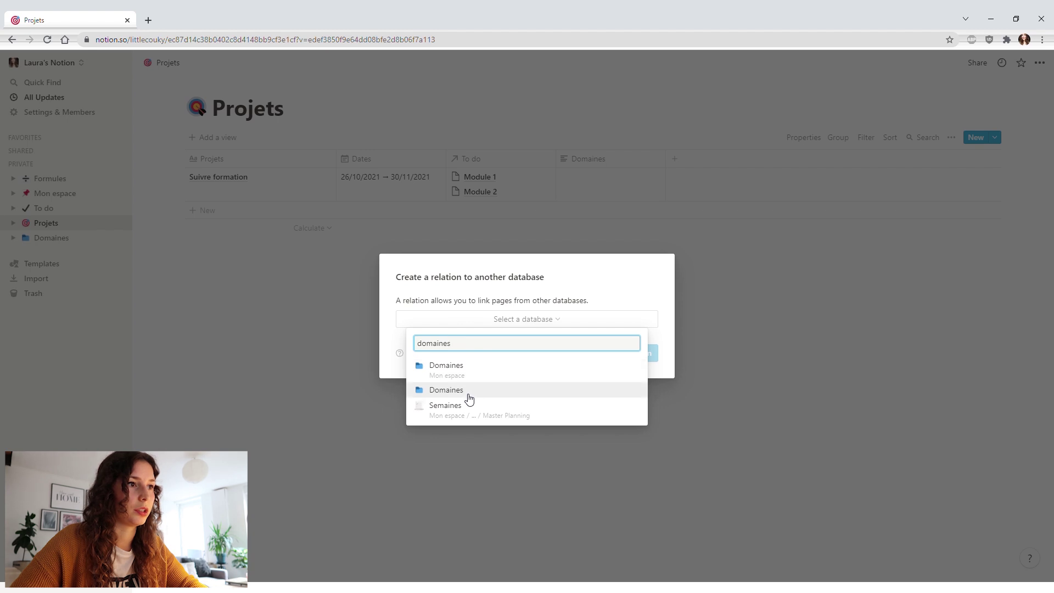
{"action": "left_click", "coordinate": [452, 390]}
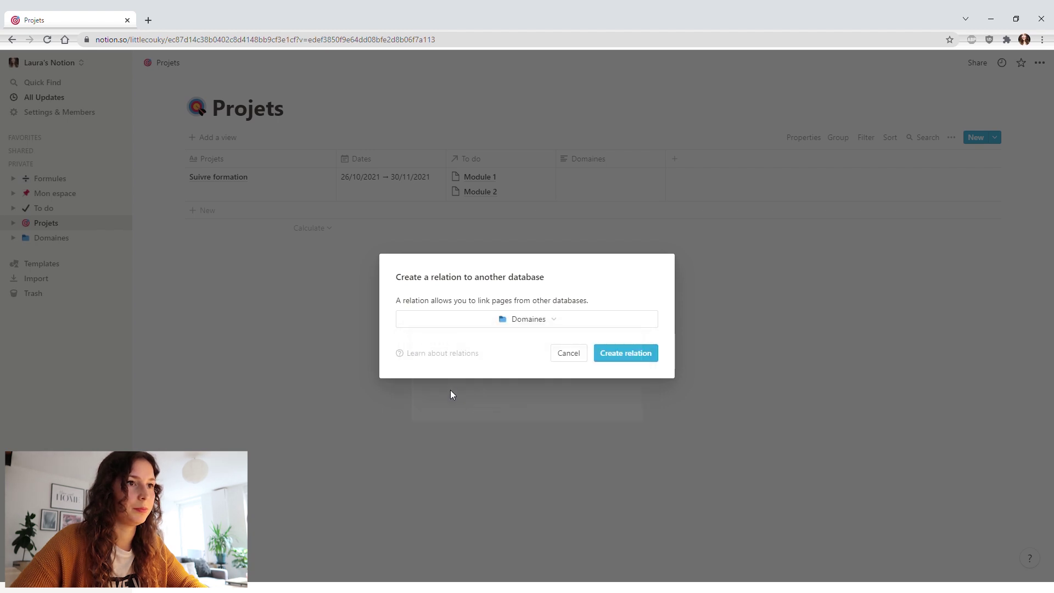
{"action": "left_click", "coordinate": [612, 354]}
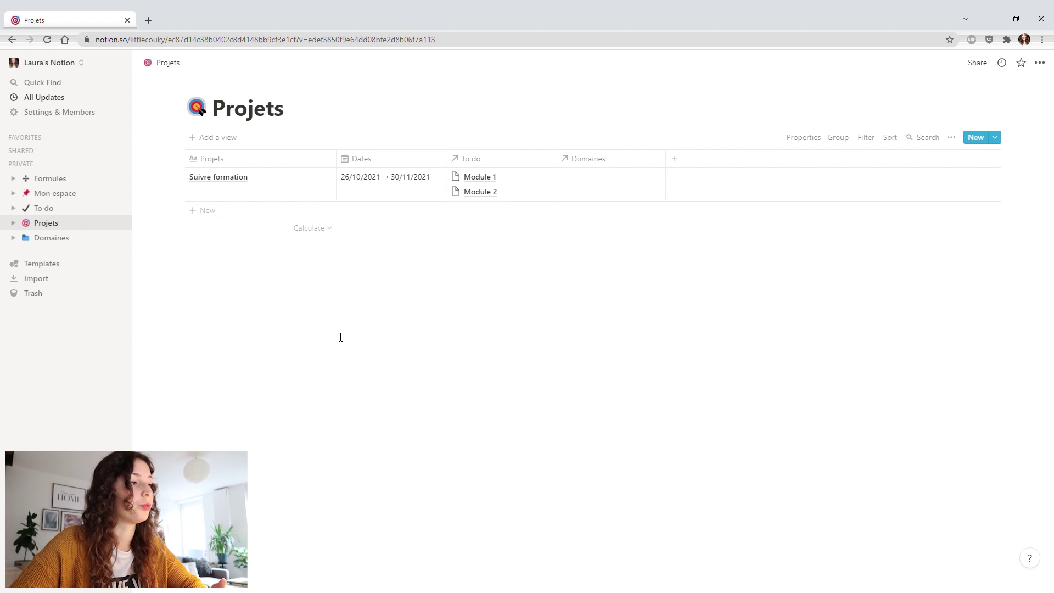
Create a new page containing a full-page table database titled Ressources
{"action": "key", "text": "ctrl+n"}
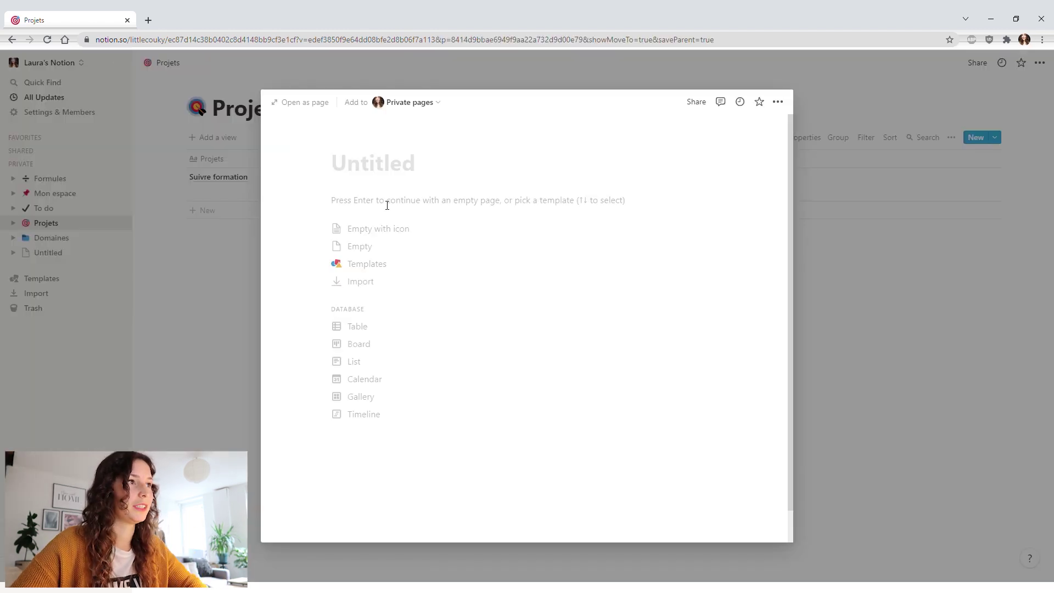
{"action": "left_click", "coordinate": [386, 200]}
{"action": "type", "text": "/tabl"}
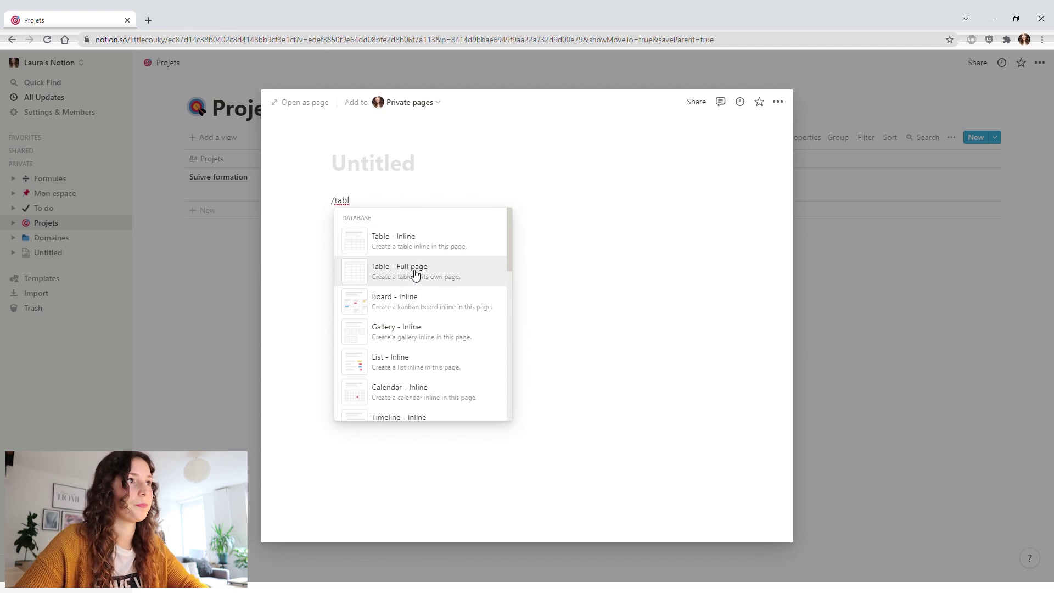
{"action": "left_click", "coordinate": [413, 275]}
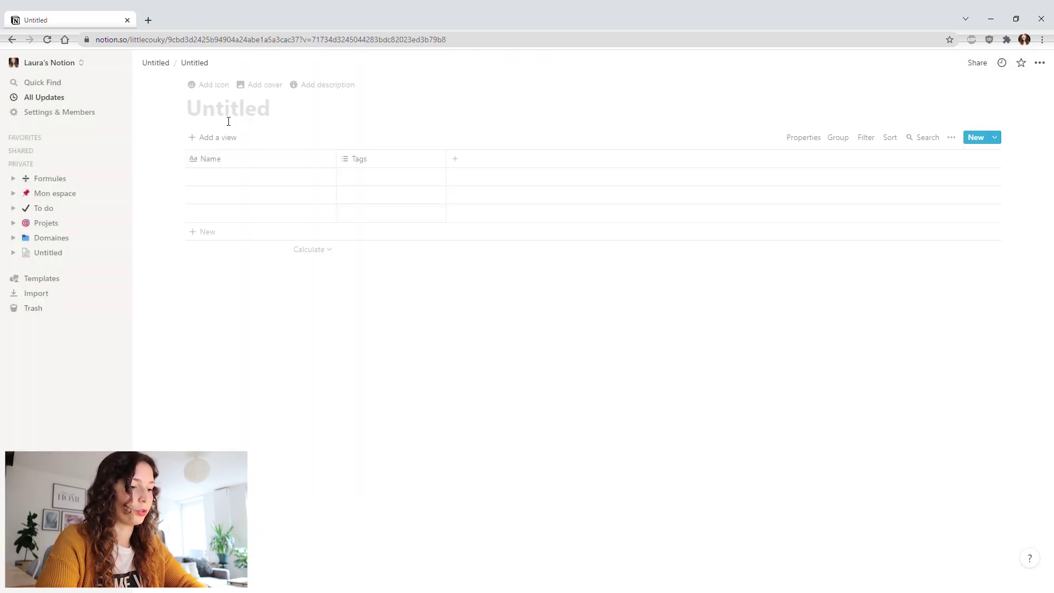
{"action": "type", "text": "Ressources"}
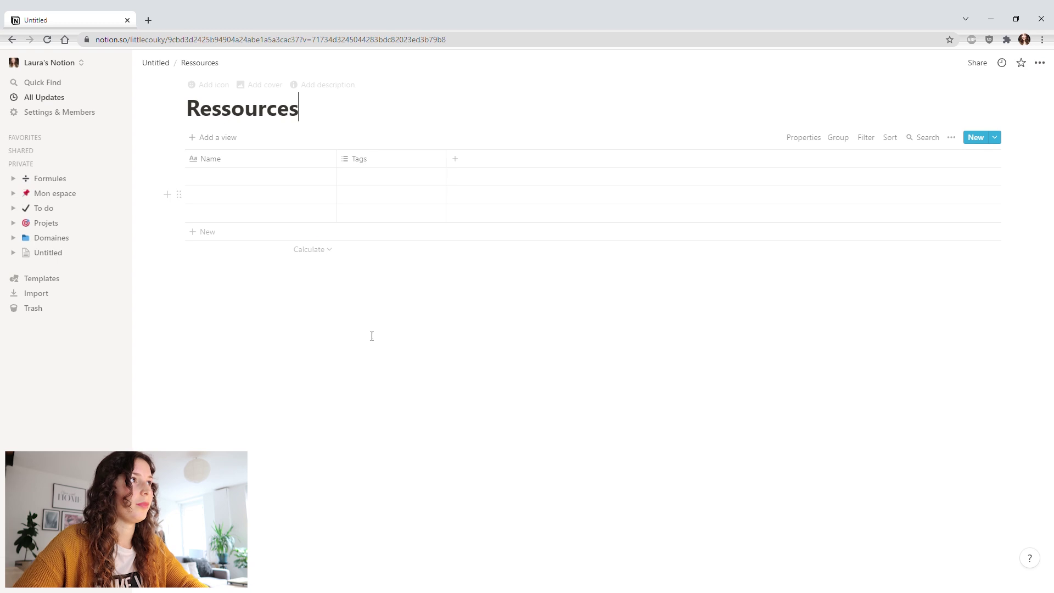
Move the Ressources database out to the private top level below Domaines and delete its empty Untitled parent page
{"action": "left_click", "coordinate": [156, 64]}
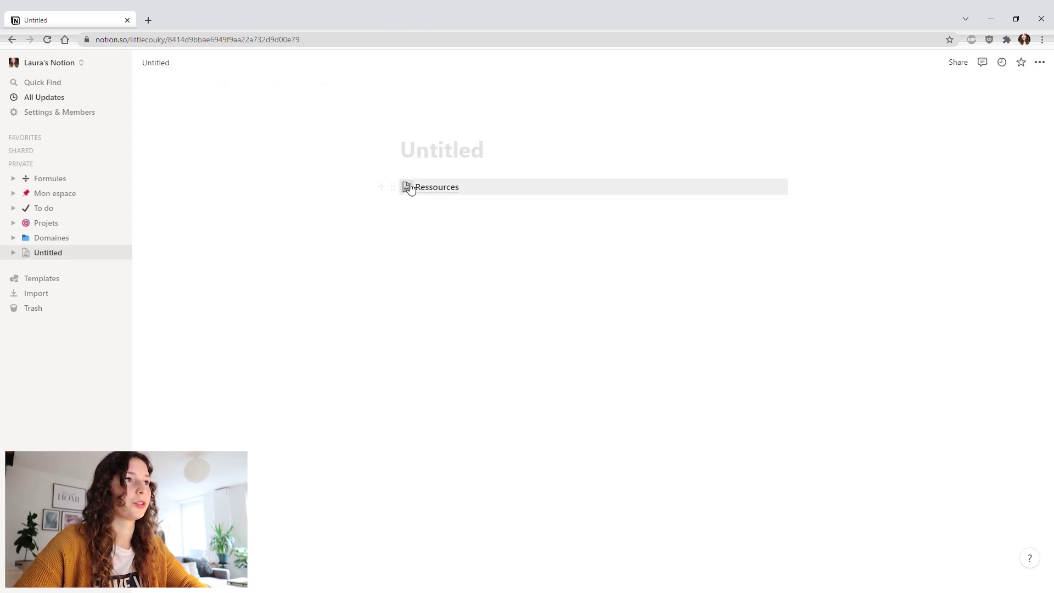
{"action": "left_click_drag", "start_coordinate": [394, 190], "coordinate": [22, 247]}
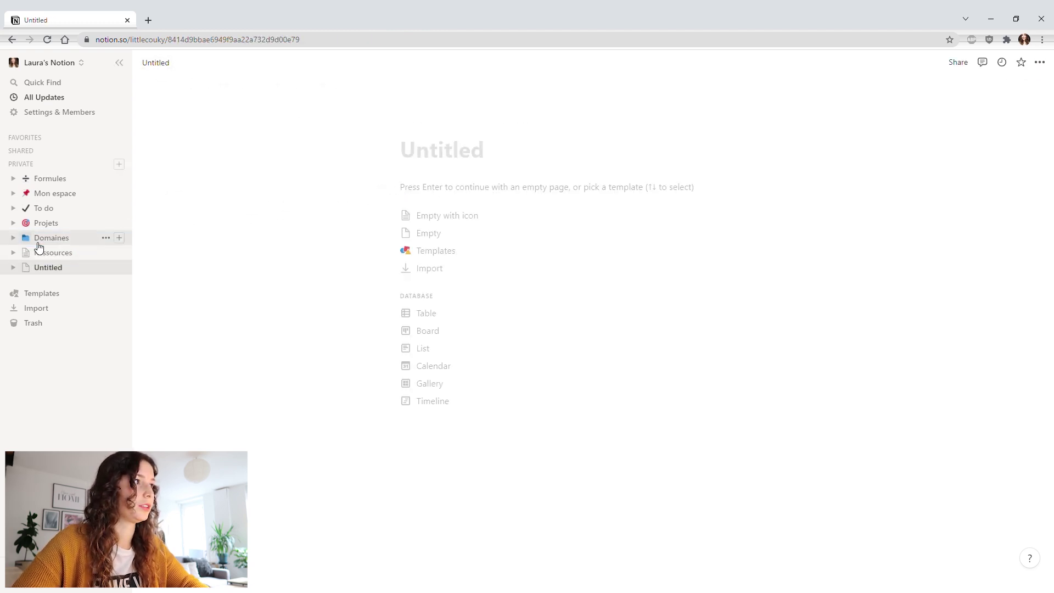
{"action": "left_click", "coordinate": [106, 269]}
{"action": "left_click", "coordinate": [136, 279]}
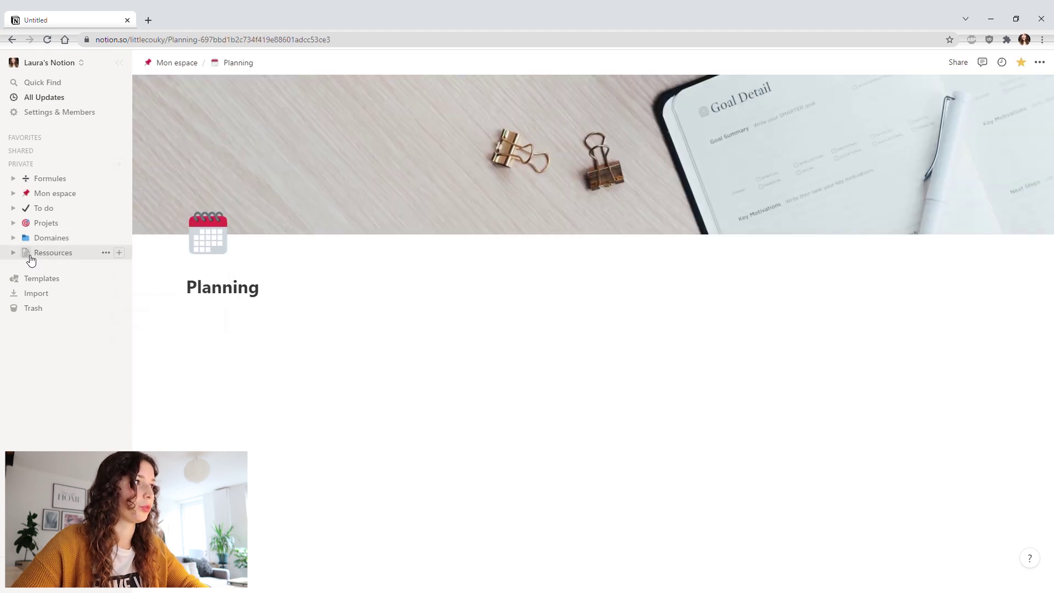
Open the Ressources database and give it the memo-and-pencil emoji as its icon
{"action": "left_click", "coordinate": [27, 255]}
{"action": "left_click", "coordinate": [62, 259]}
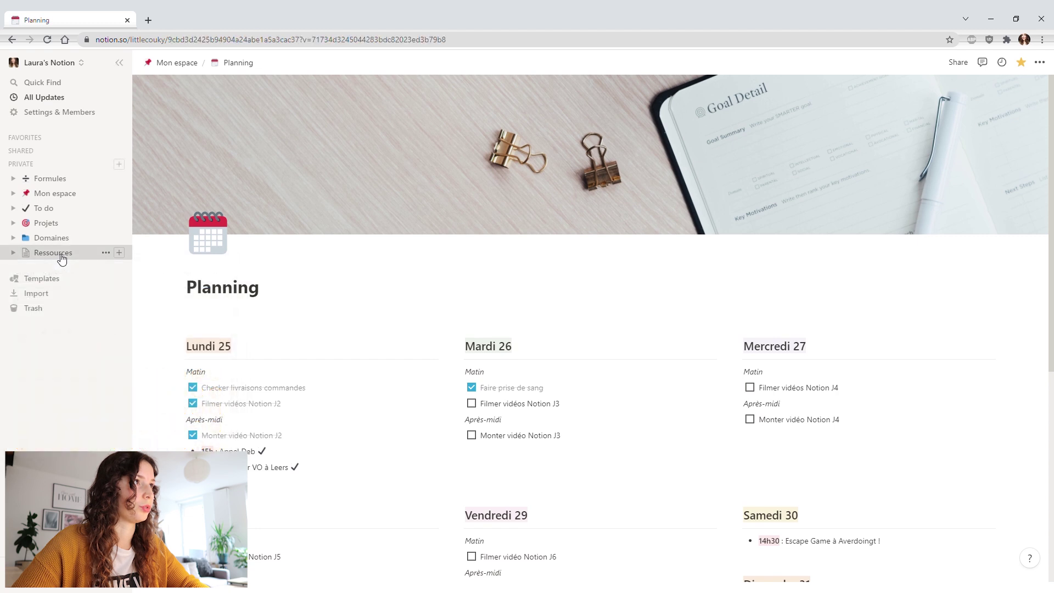
{"action": "left_click", "coordinate": [62, 259]}
{"action": "left_click", "coordinate": [207, 85]}
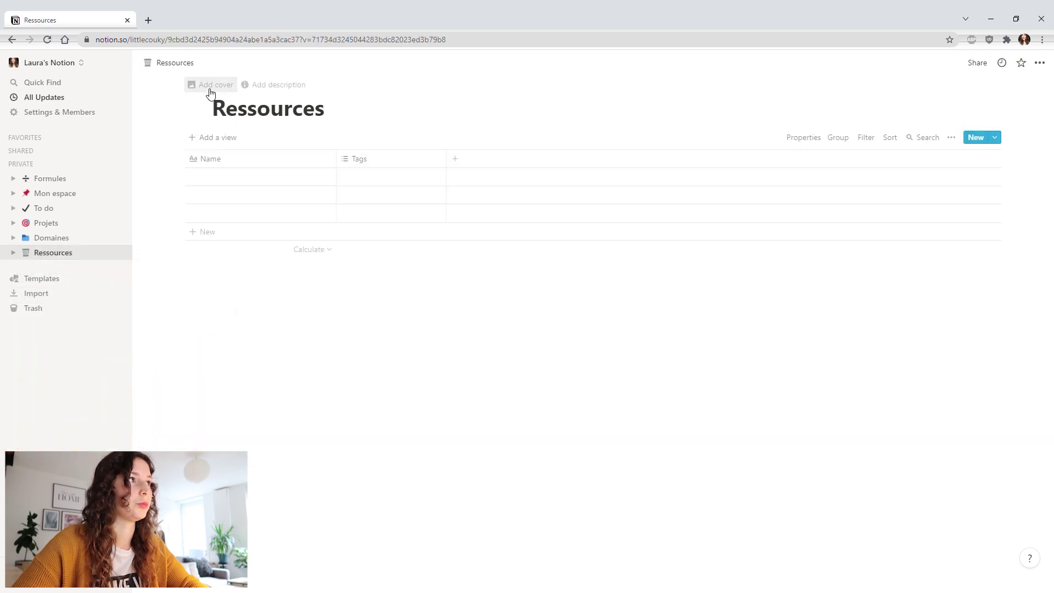
{"action": "left_click", "coordinate": [197, 106]}
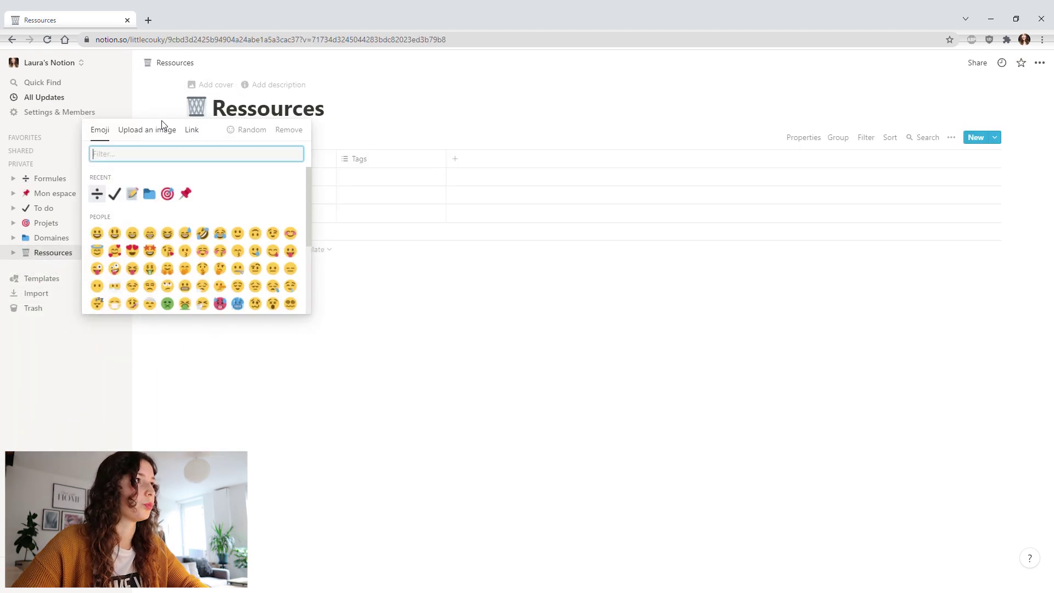
{"action": "left_click", "coordinate": [133, 193]}
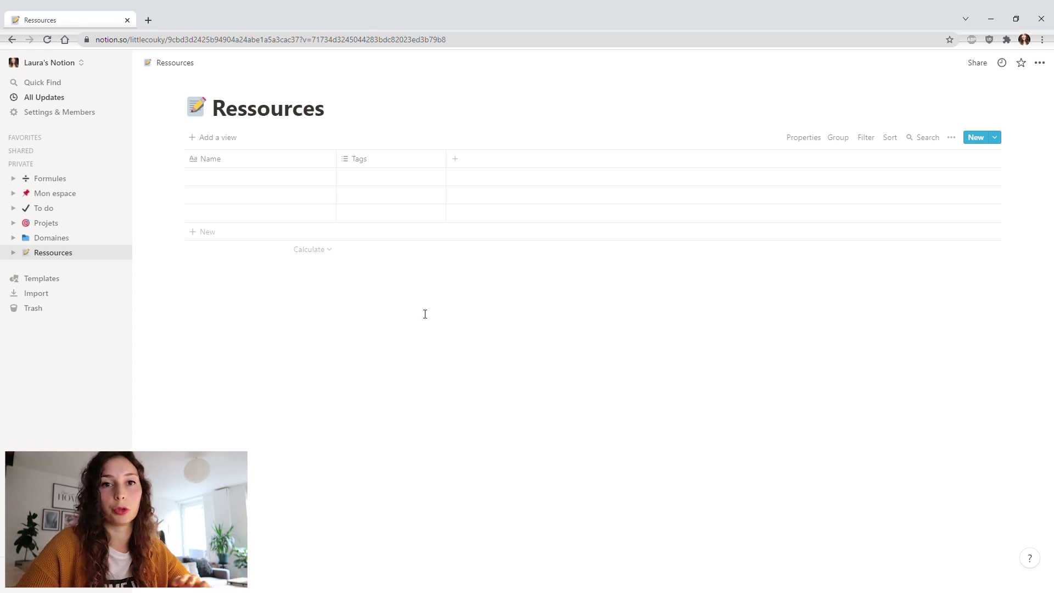
Add a Relation property named Ressources to Projets, linked to the top-level Ressources database rather than the one in Mon espace
{"action": "left_click", "coordinate": [58, 223]}
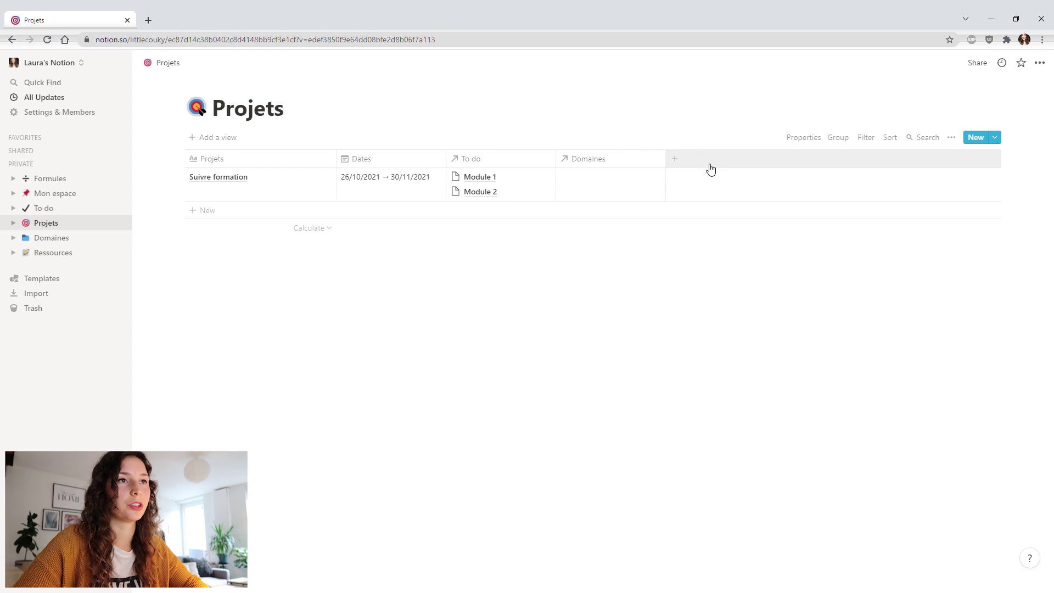
{"action": "left_click", "coordinate": [682, 165]}
{"action": "type", "text": "R"}
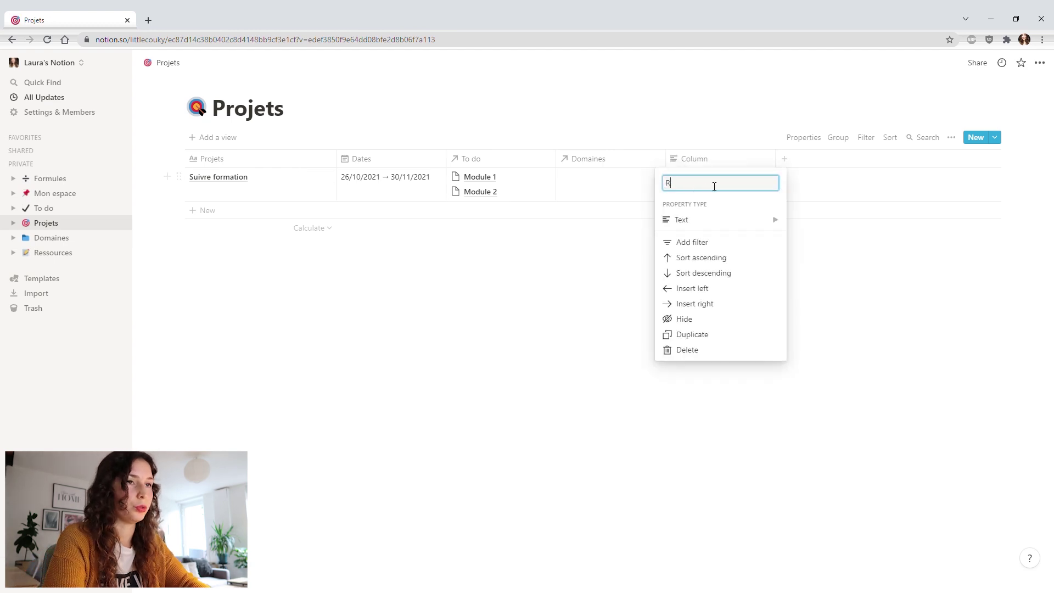
{"action": "type", "text": "essources"}
{"action": "left_click", "coordinate": [714, 220]}
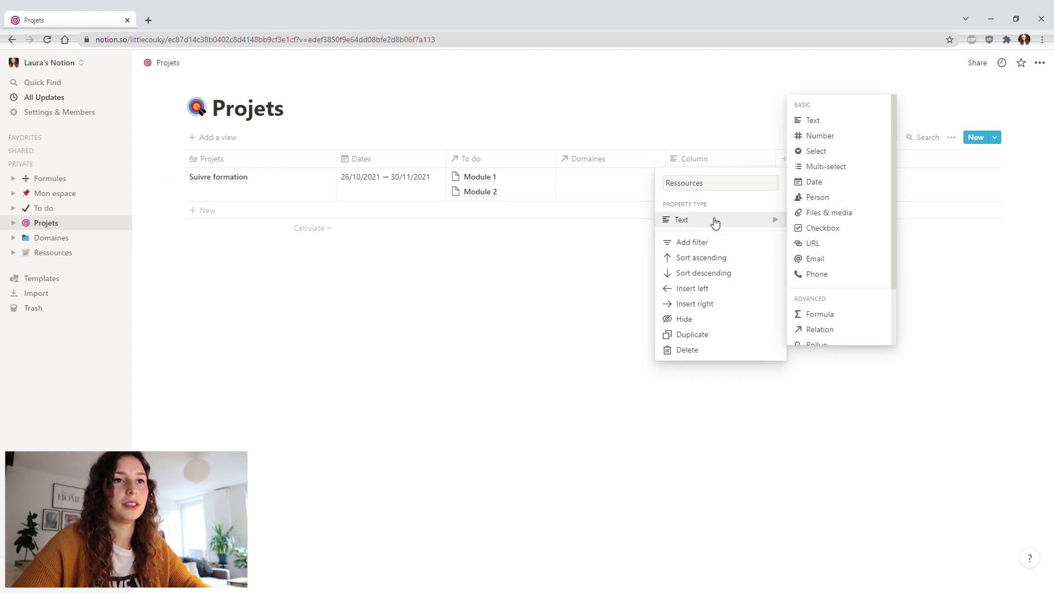
{"action": "left_click", "coordinate": [822, 330]}
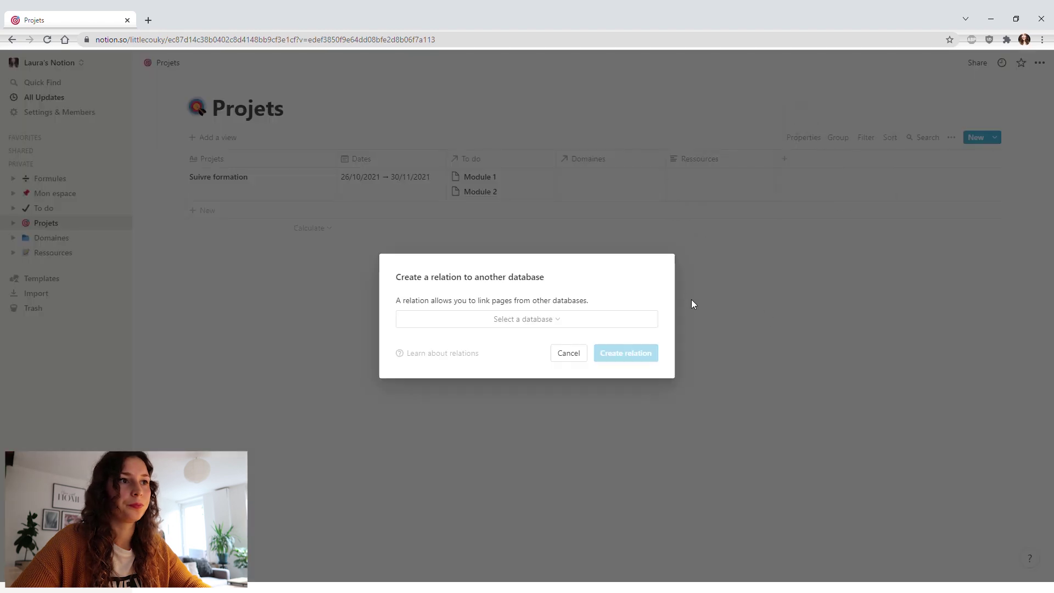
{"action": "left_click", "coordinate": [536, 321]}
{"action": "type", "text": "ressourc"}
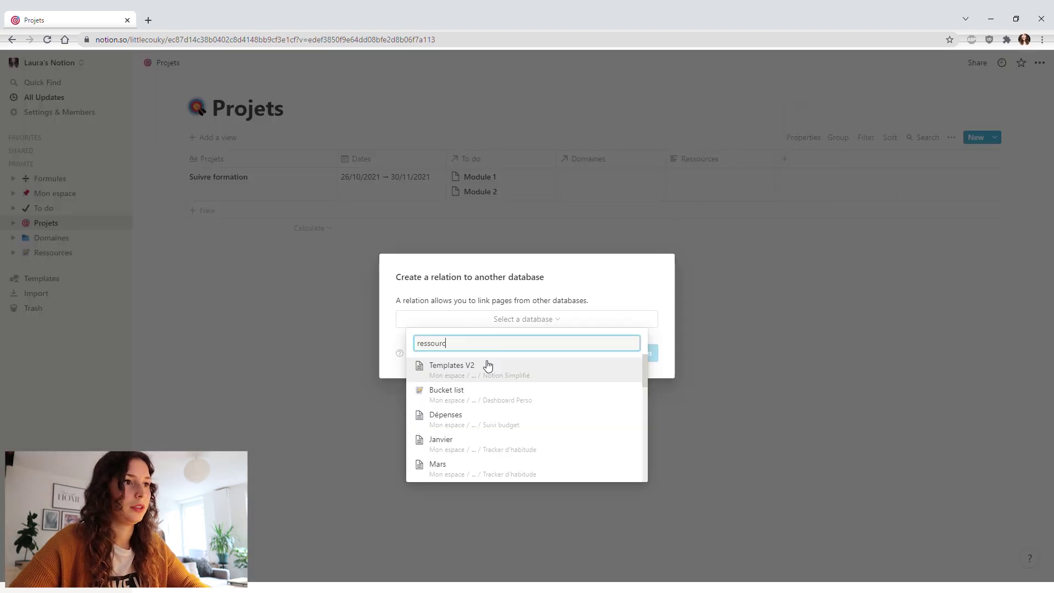
{"action": "type", "text": "es"}
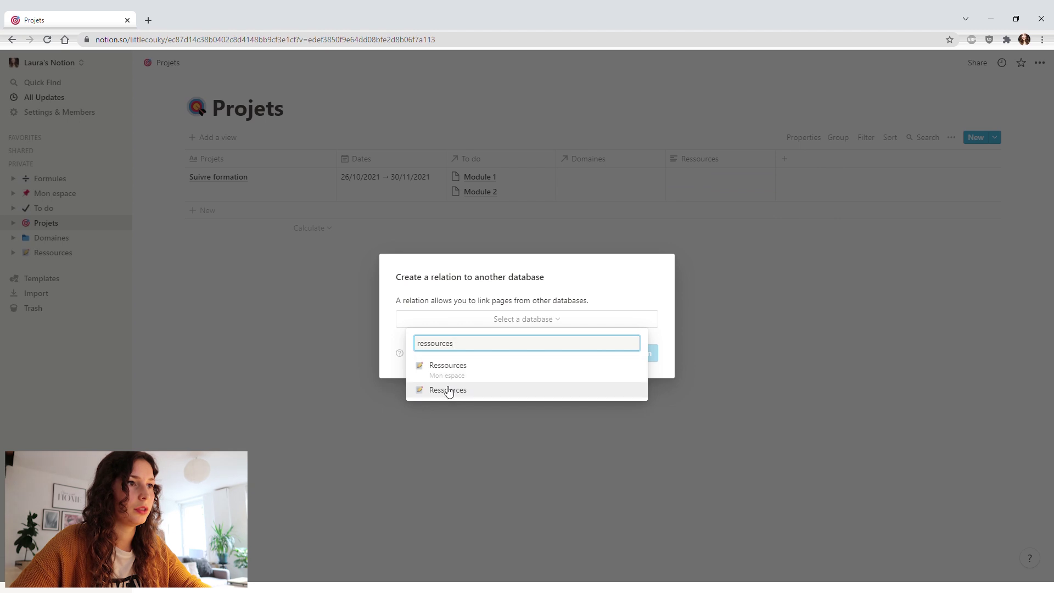
{"action": "left_click", "coordinate": [448, 390]}
{"action": "left_click", "coordinate": [624, 352]}
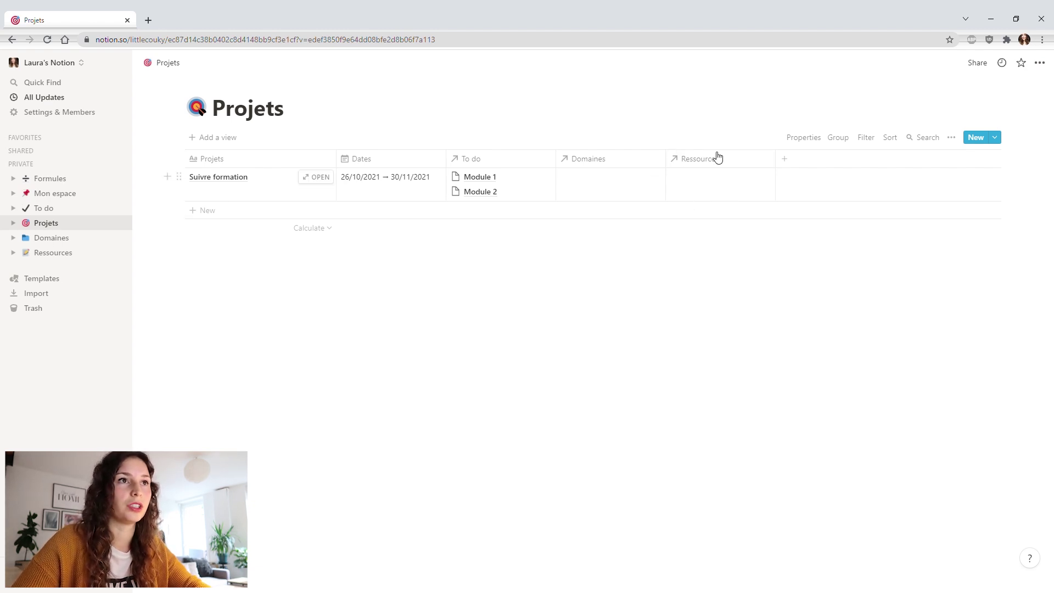
Add an entry named Article formation to the Ressources database and relate it to the Suivre formation project
{"action": "left_click", "coordinate": [53, 253]}
{"action": "left_click", "coordinate": [233, 178]}
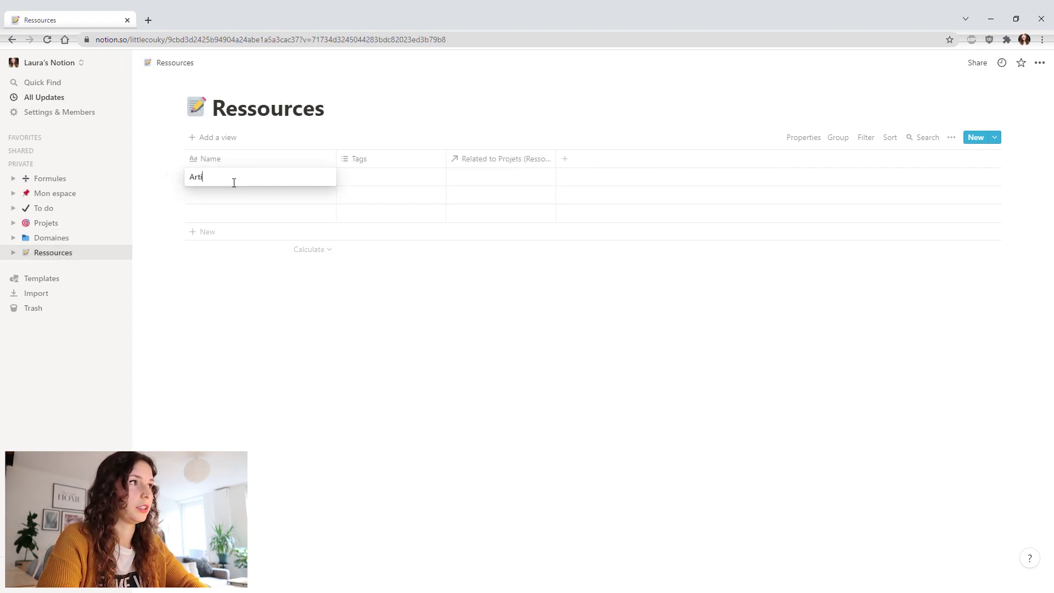
{"action": "type", "text": "ion"}
{"action": "key", "text": "Tab"}
{"action": "key", "text": "Tab"}
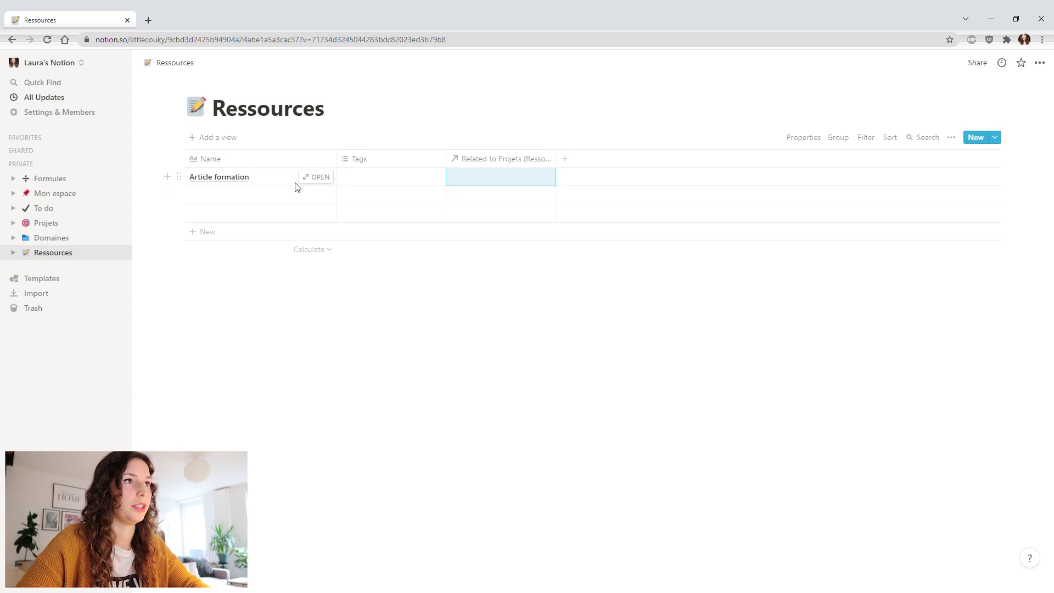
{"action": "left_click", "coordinate": [481, 183]}
{"action": "left_click", "coordinate": [480, 214]}
{"action": "key", "text": "Escape"}
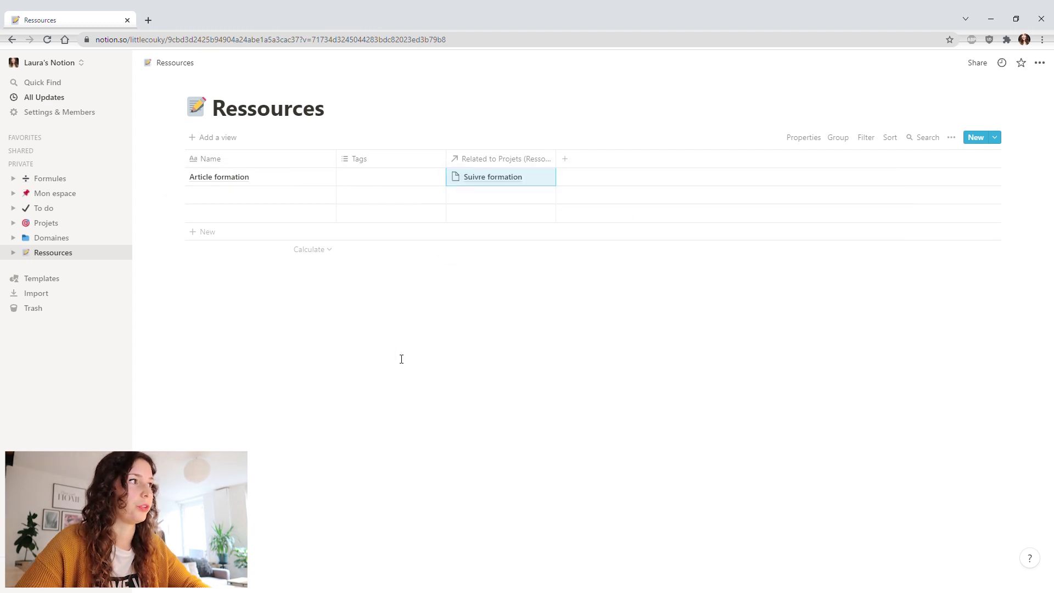
Return to Projets and view the Article formation page through the Ressources relation of Suivre formation
{"action": "left_click", "coordinate": [47, 223]}
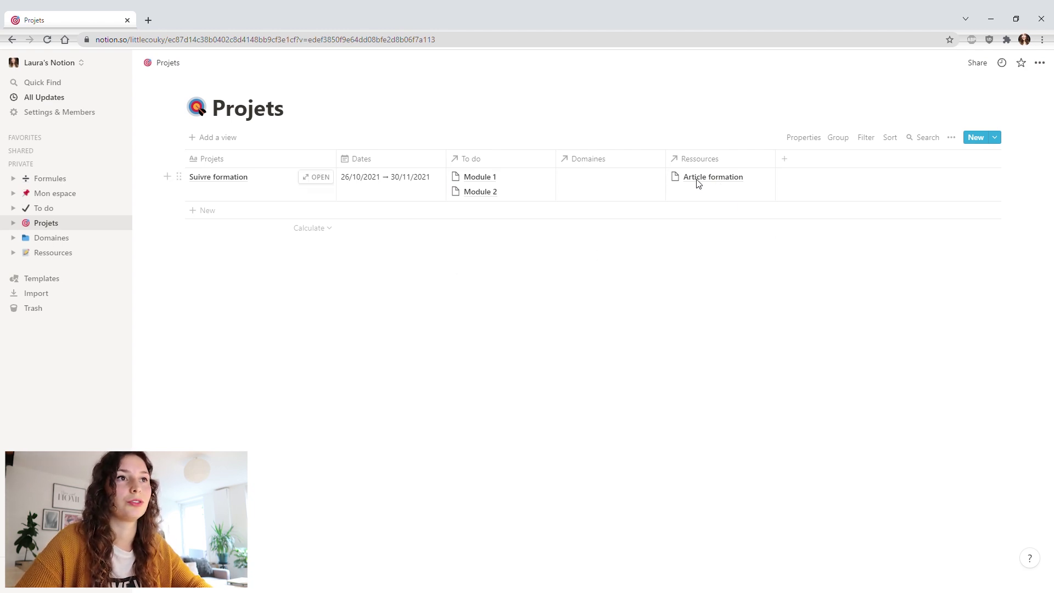
{"action": "left_click", "coordinate": [712, 182]}
{"action": "left_click", "coordinate": [666, 212]}
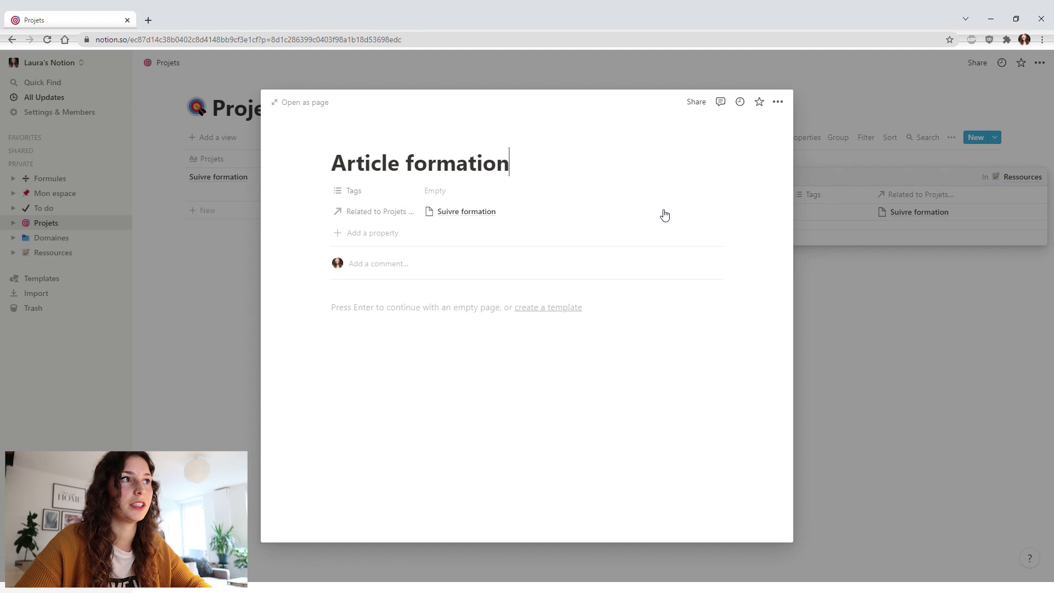
{"action": "key", "text": "Escape"}
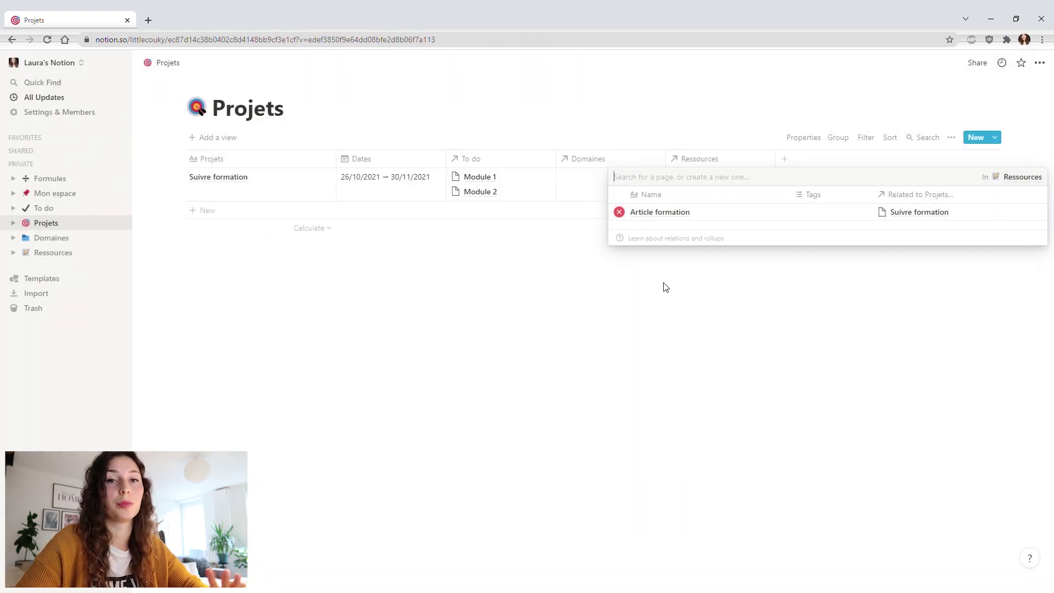
{"action": "key", "text": "Escape"}
Add a Select property named Etat after the Ressources column in the Projets table
{"action": "left_click", "coordinate": [799, 160]}
{"action": "key", "text": "BackSpace"}
{"action": "type", "text": "Etat"}
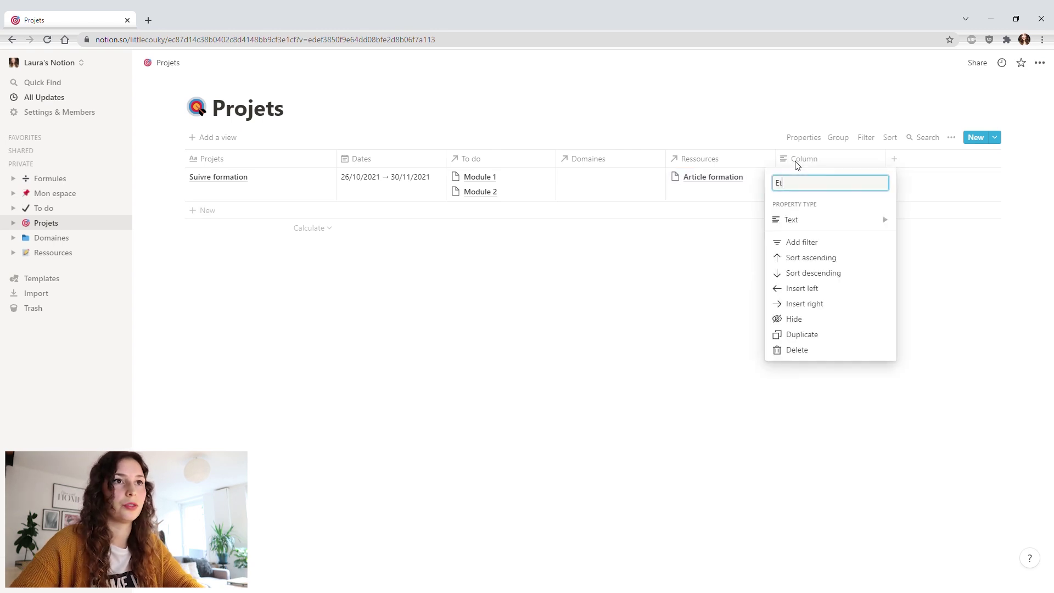
{"action": "mouse_move", "coordinate": [840, 219]}
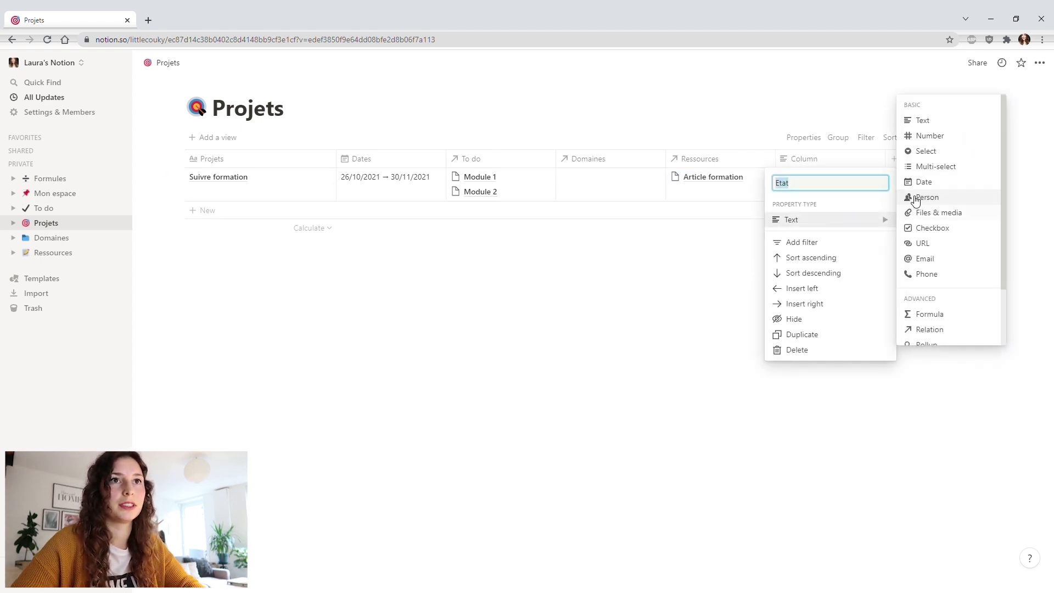
{"action": "left_click", "coordinate": [925, 149]}
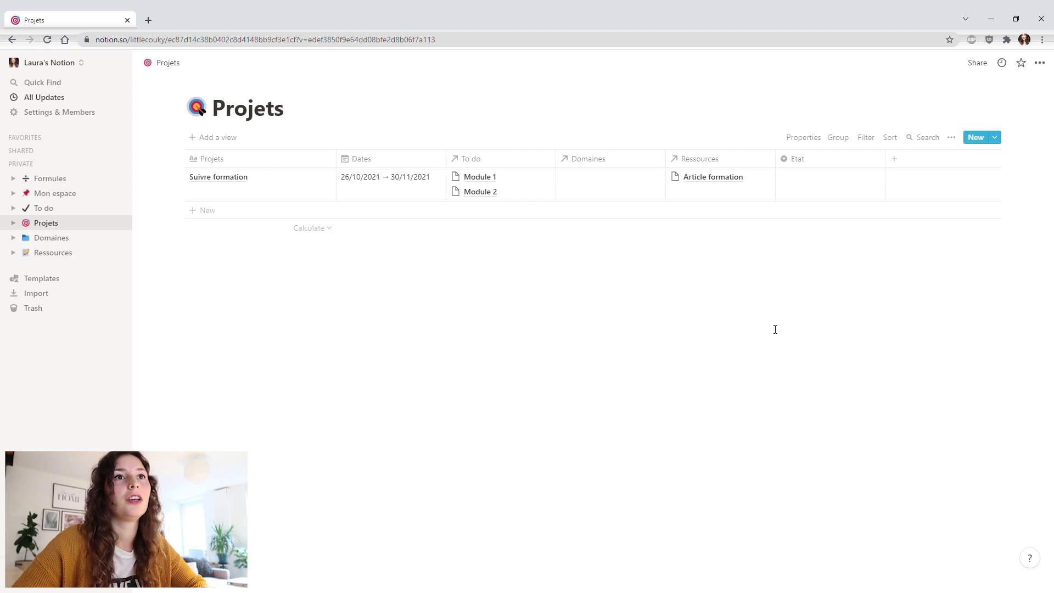
Add a Rollup property named Tâches faites after the Etat column in the Projets table
{"action": "left_click", "coordinate": [908, 161]}
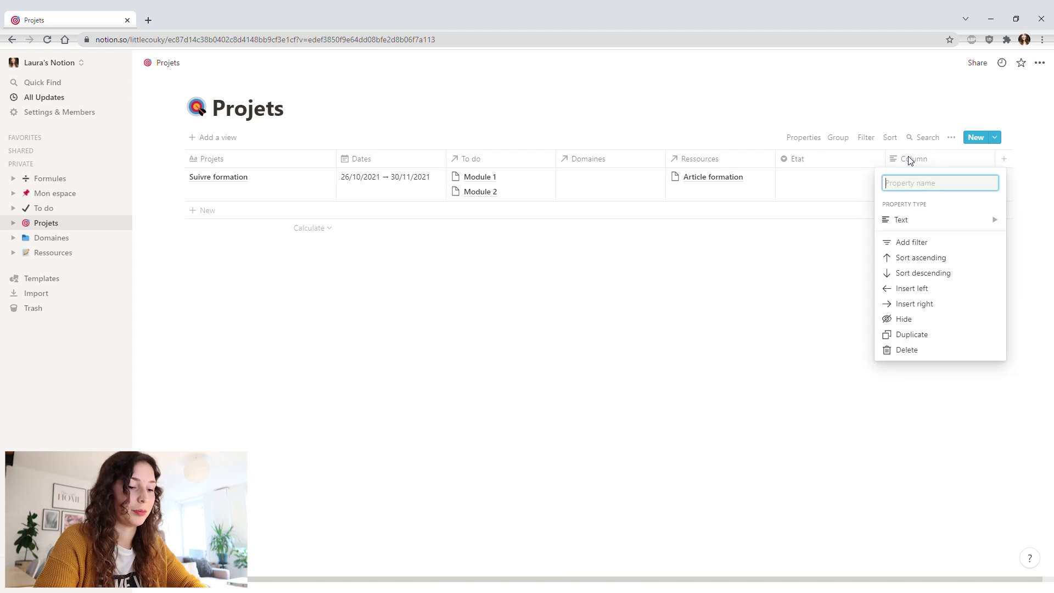
{"action": "type", "text": "Tâches f"}
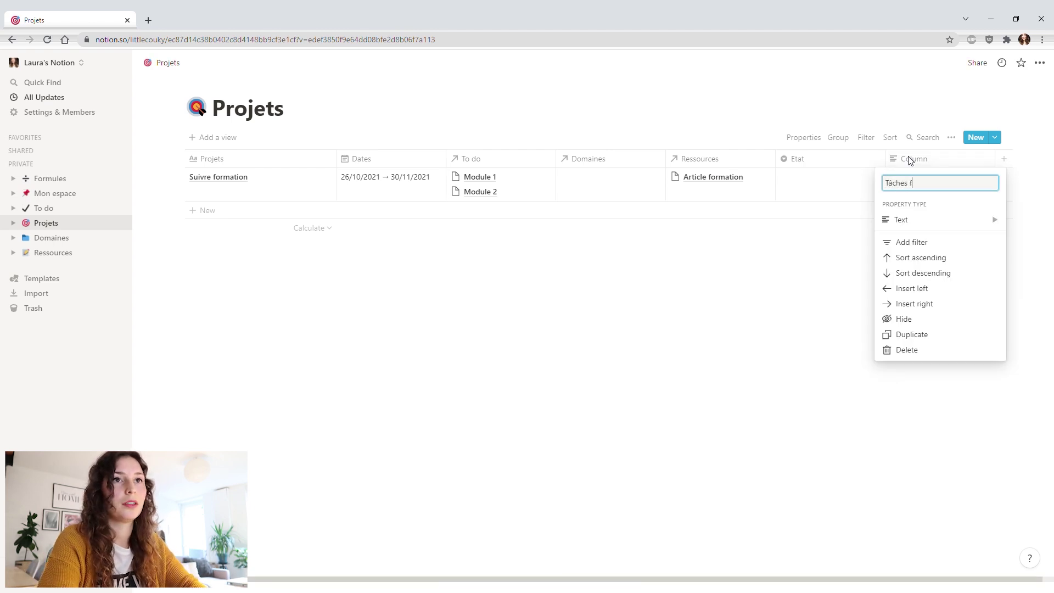
{"action": "type", "text": "aites"}
{"action": "left_click", "coordinate": [920, 221]}
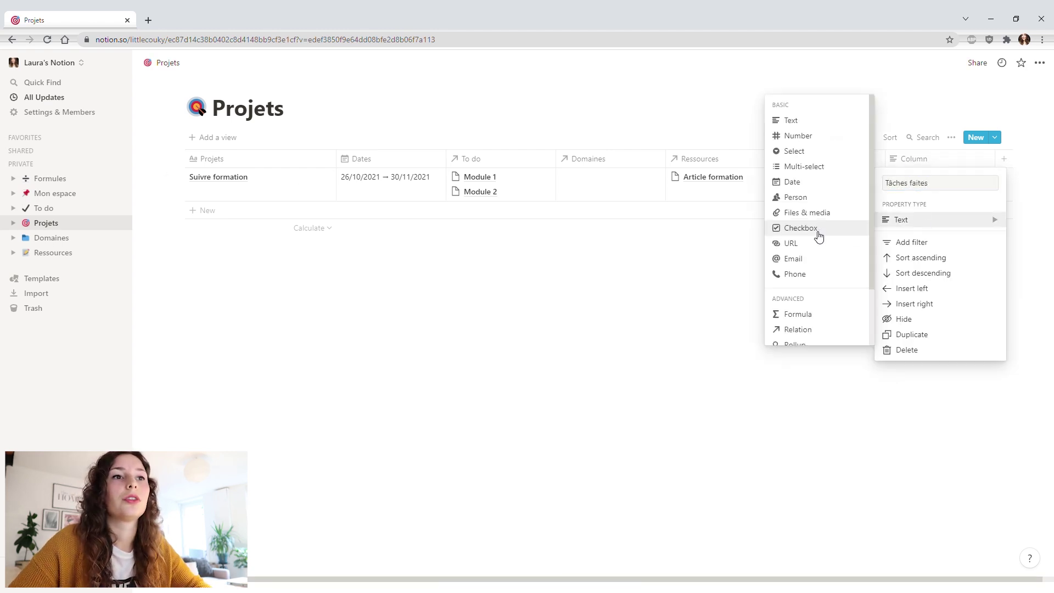
{"action": "scroll", "coordinate": [806, 302], "scroll_direction": "down", "scroll_amount": 1}
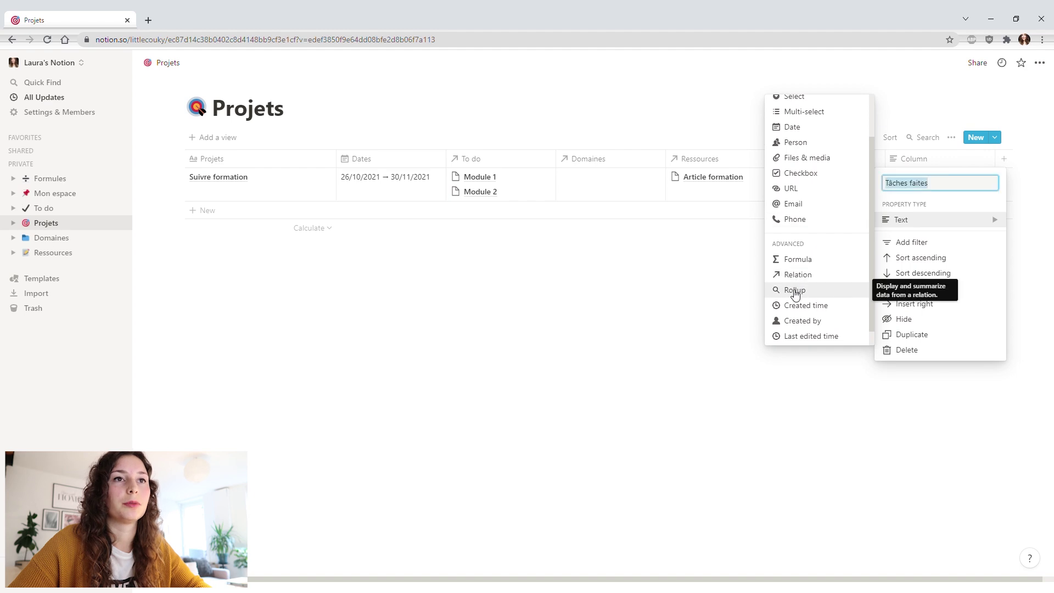
{"action": "left_click", "coordinate": [795, 291]}
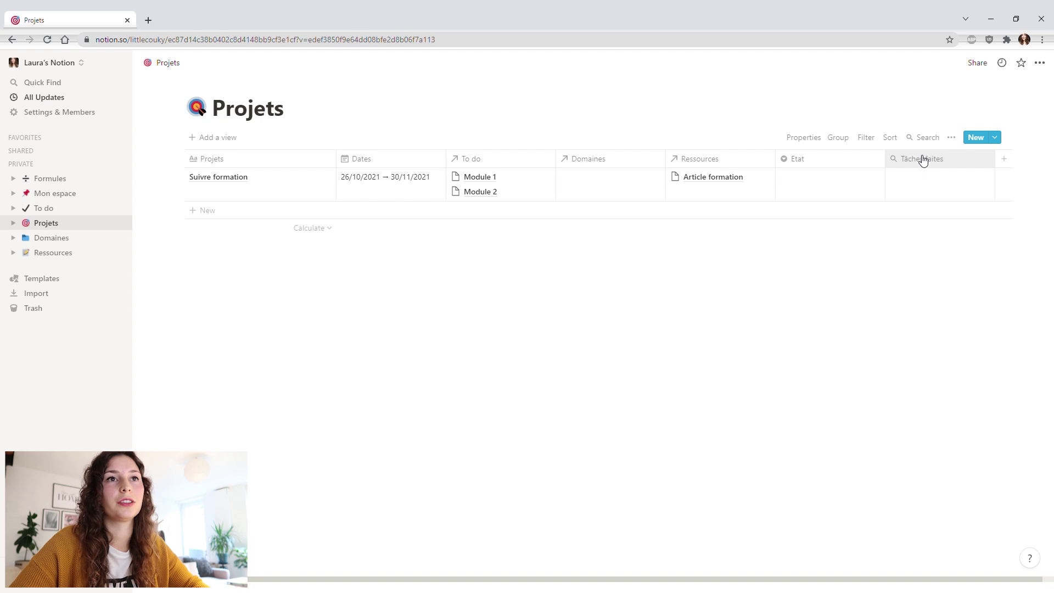
Configure the Tâches faites rollup to use the To do relation, the Fait ? property and the Checked calculation
{"action": "left_click", "coordinate": [940, 162]}
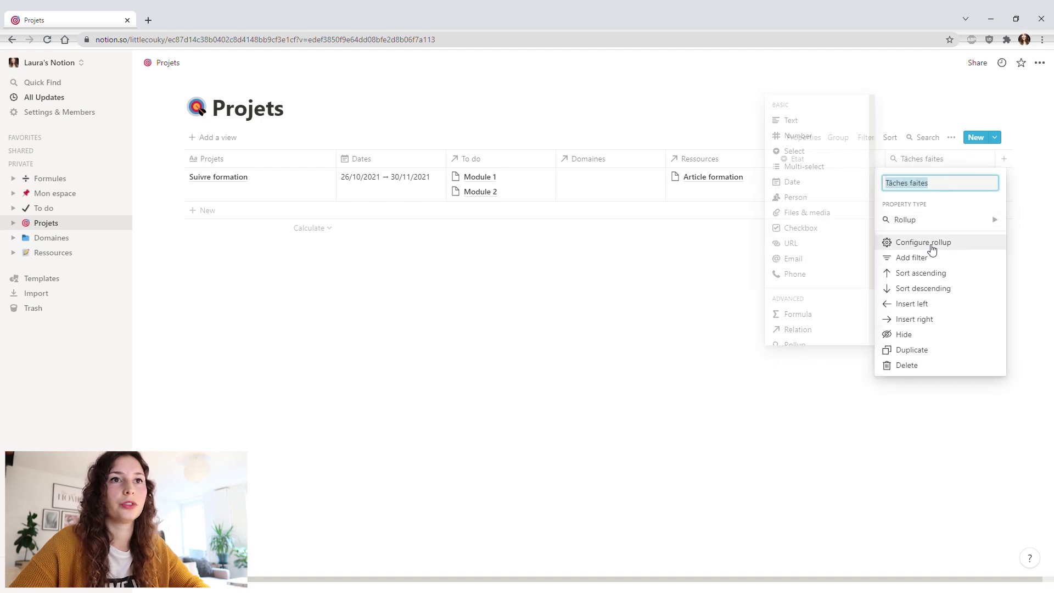
{"action": "left_click", "coordinate": [932, 241]}
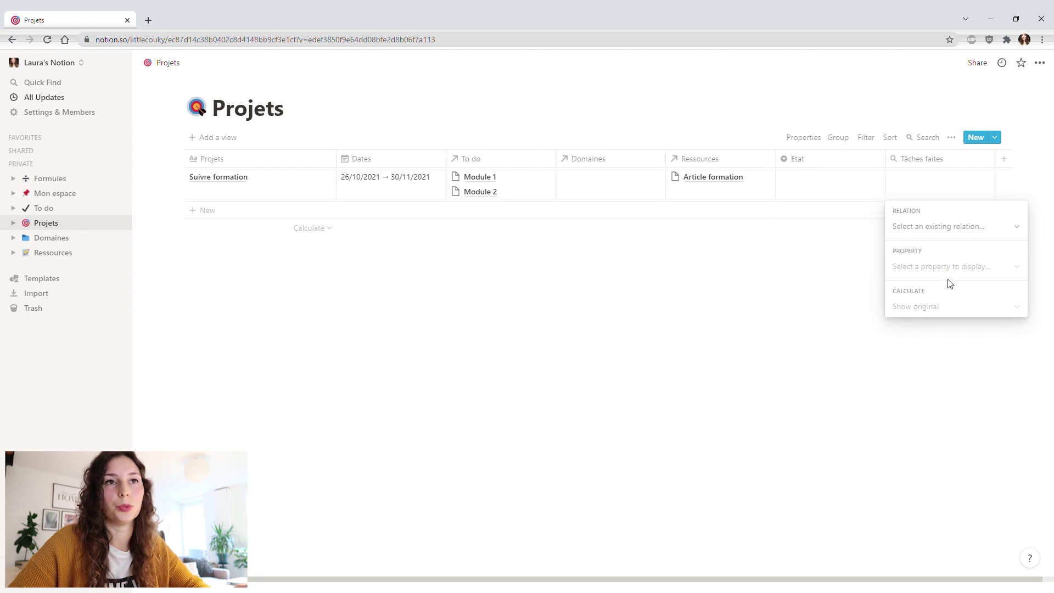
{"action": "left_click", "coordinate": [935, 233]}
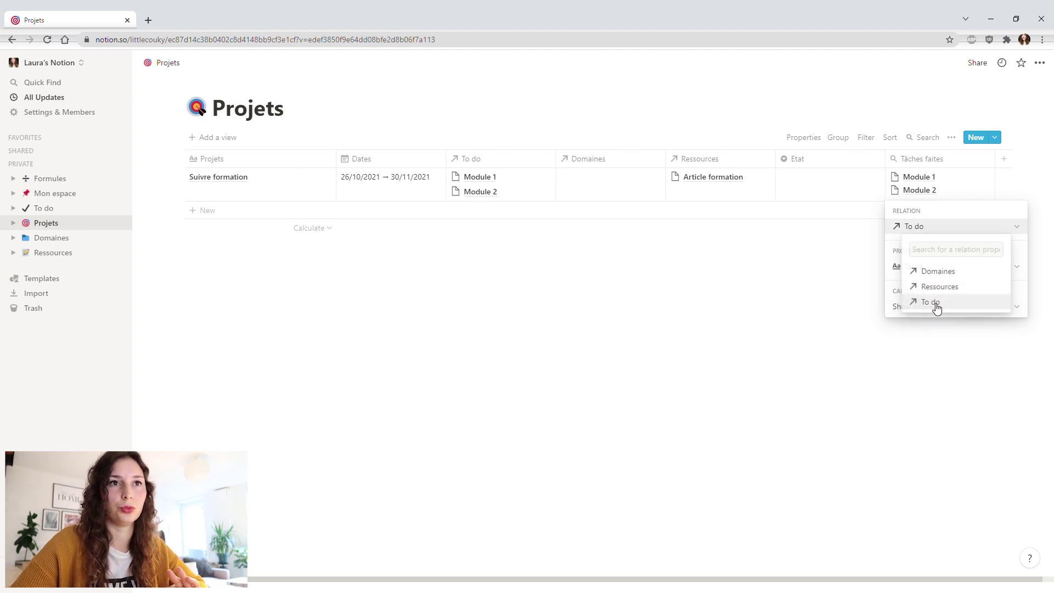
{"action": "left_click", "coordinate": [939, 305]}
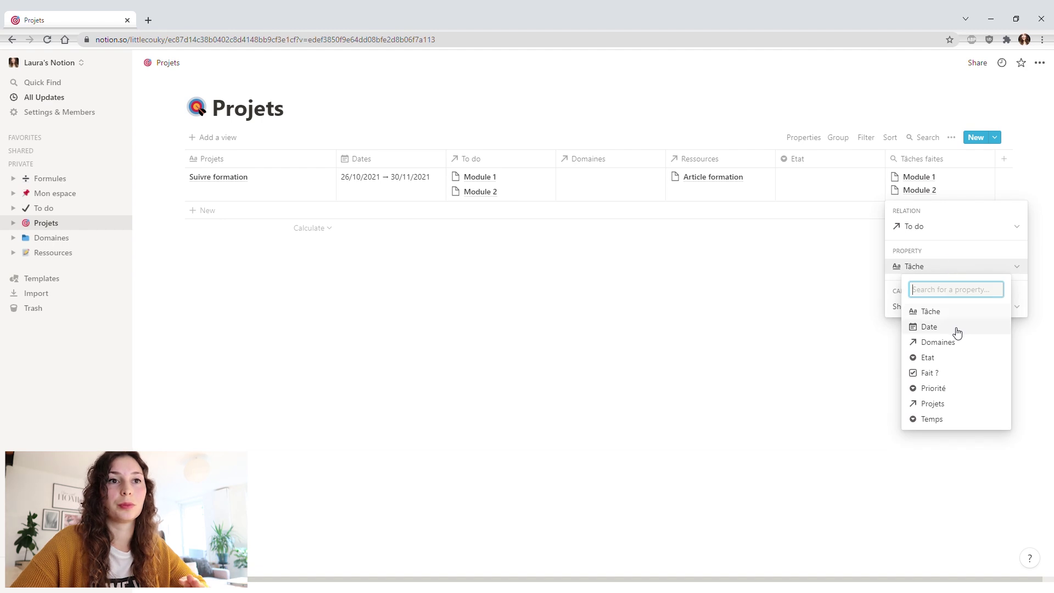
{"action": "left_click", "coordinate": [941, 374]}
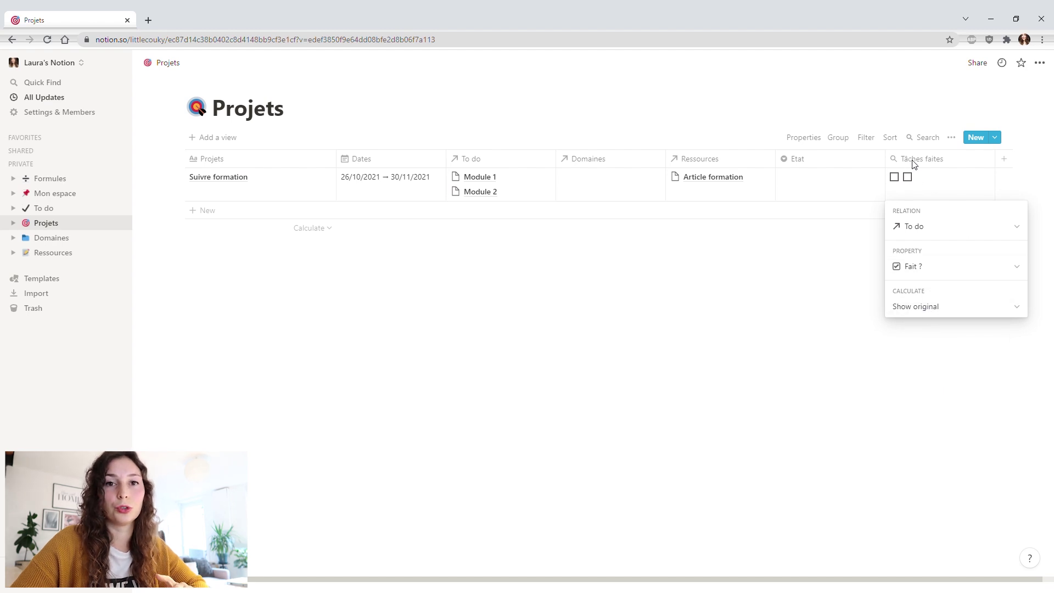
{"action": "left_click", "coordinate": [909, 306]}
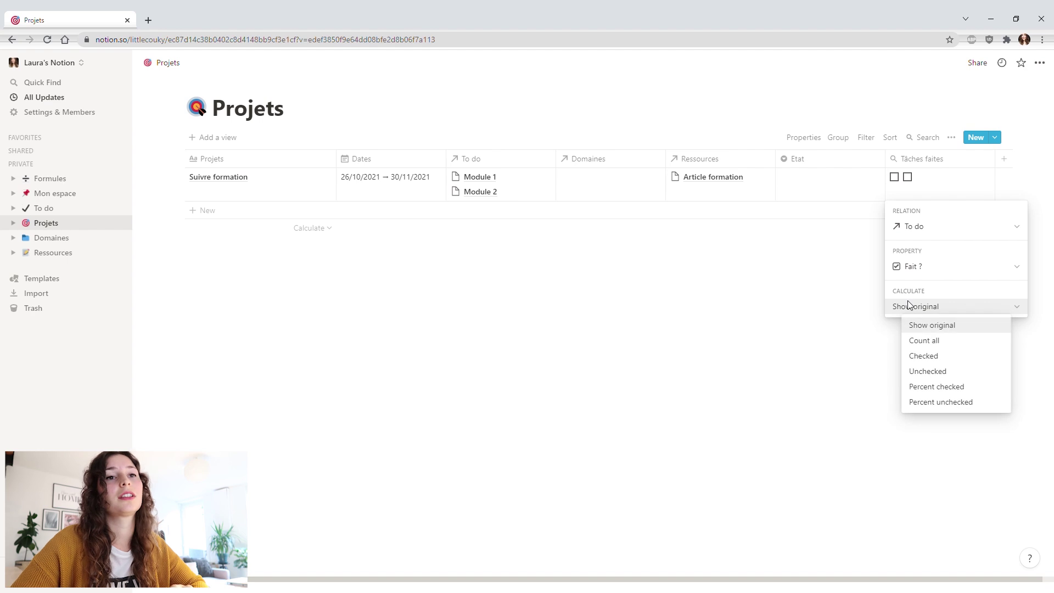
{"action": "left_click", "coordinate": [930, 359]}
{"action": "key", "text": "Escape"}
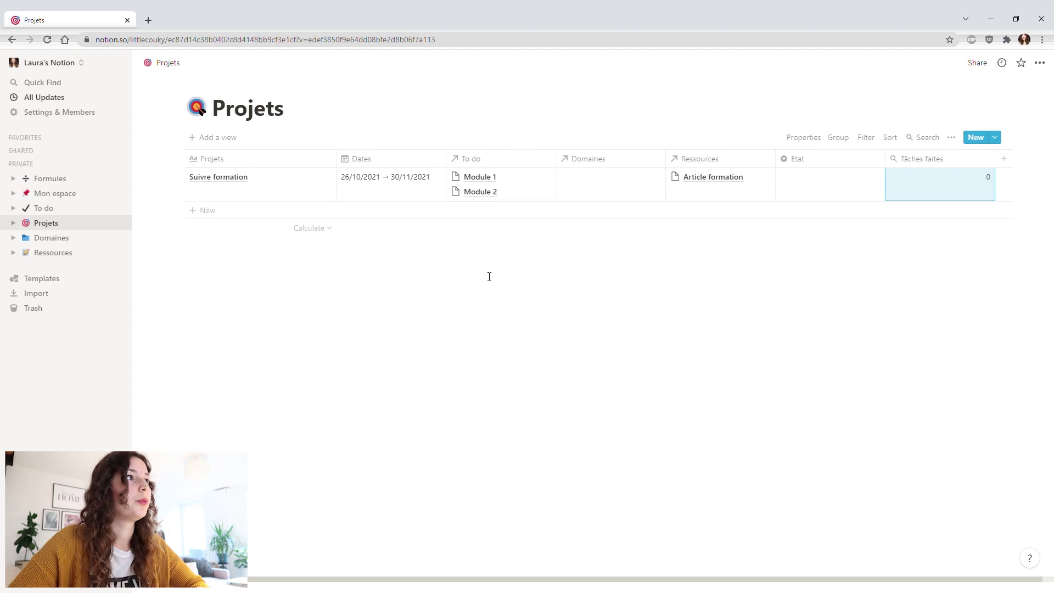
{"action": "left_click", "coordinate": [423, 266]}
Mark Module 2 as done in the Projet - Formation view of To do and check the Tâches faites rollup in Projets
{"action": "left_click", "coordinate": [58, 211]}
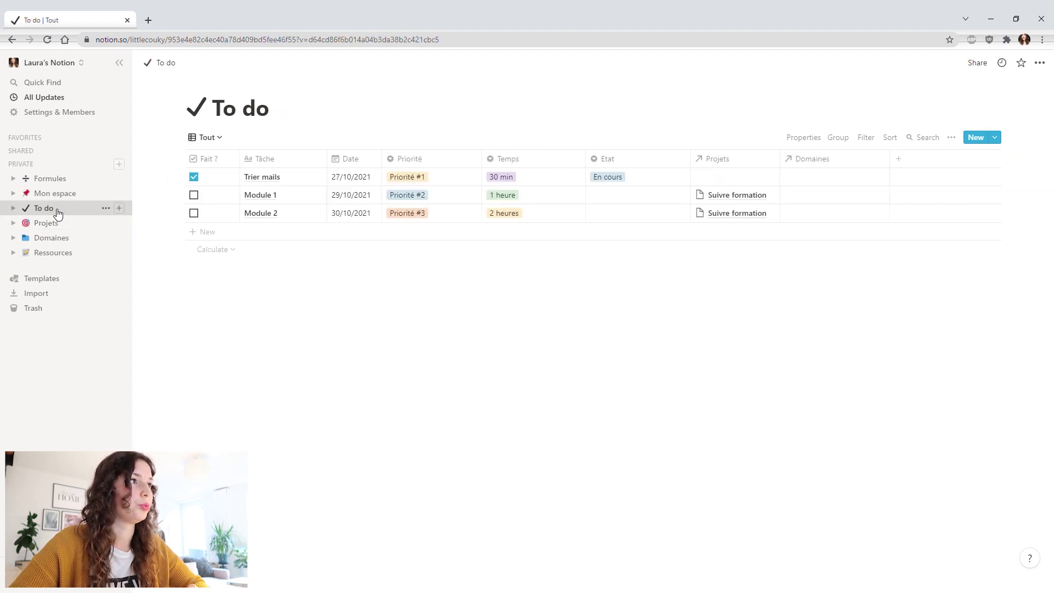
{"action": "left_click", "coordinate": [216, 137]}
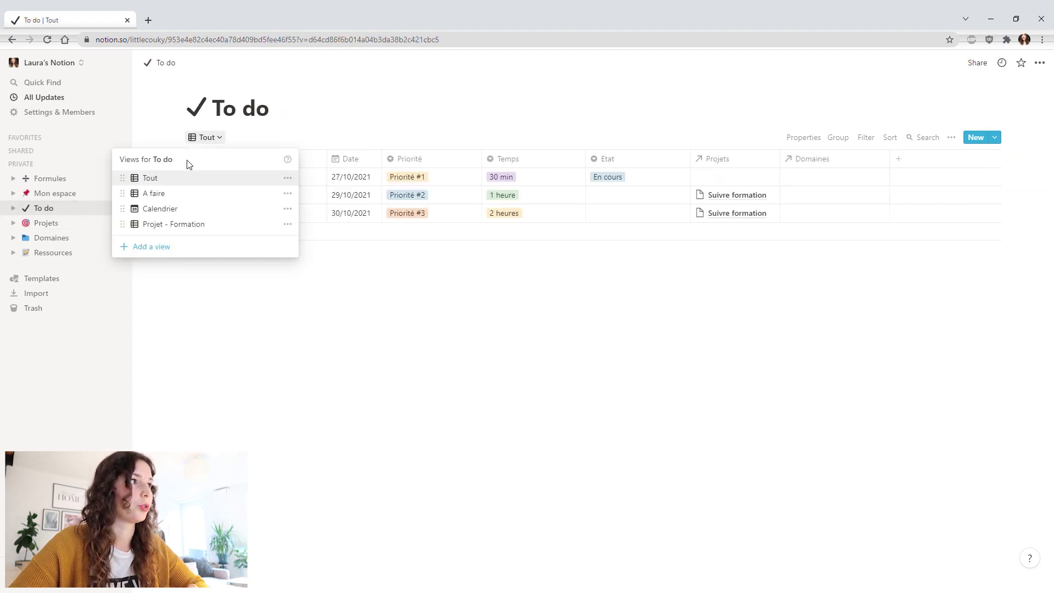
{"action": "left_click", "coordinate": [162, 225]}
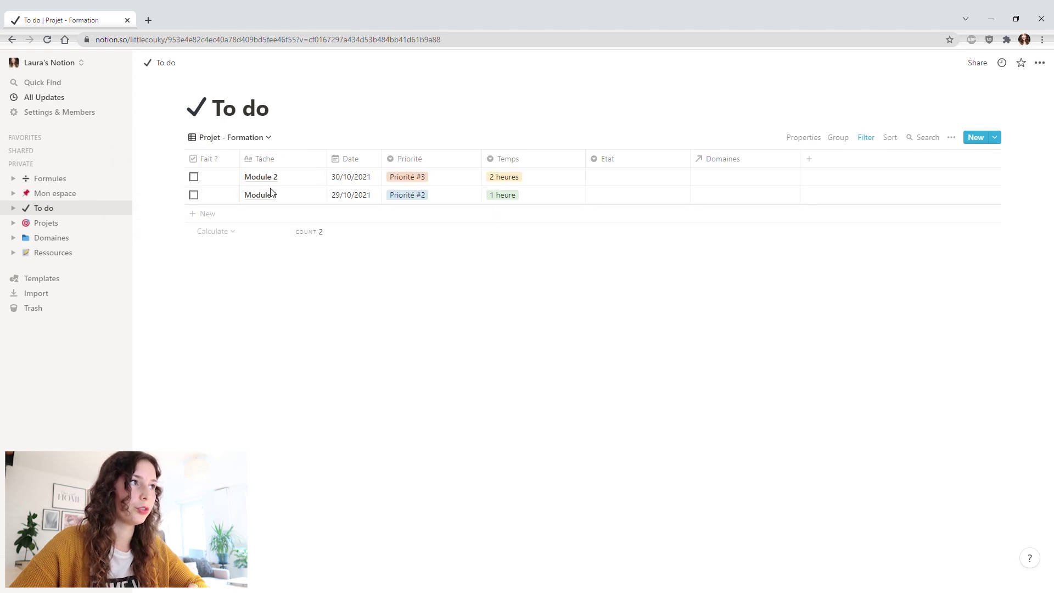
{"action": "left_click", "coordinate": [194, 177]}
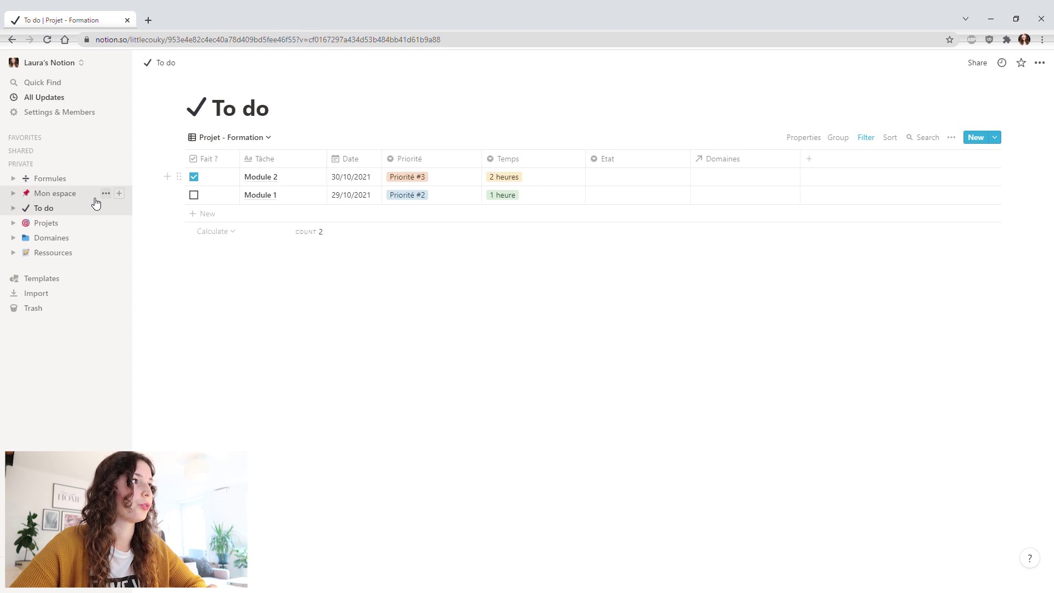
{"action": "left_click", "coordinate": [46, 223]}
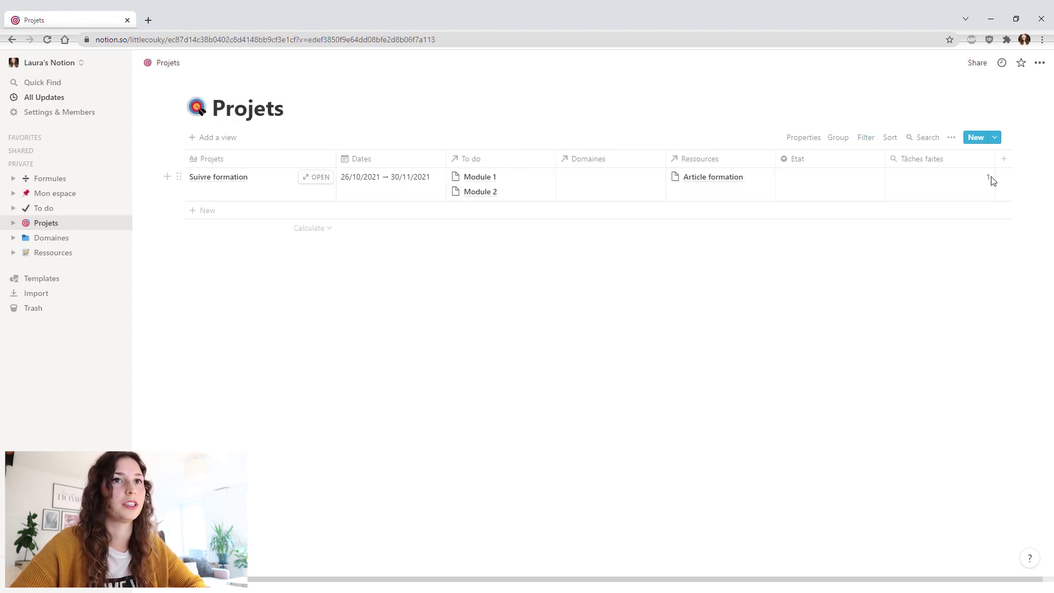
Mark Module 1 as done in To do and return to Projets to check the Tâches faites rollup
{"action": "left_click", "coordinate": [43, 208]}
{"action": "left_click", "coordinate": [194, 195]}
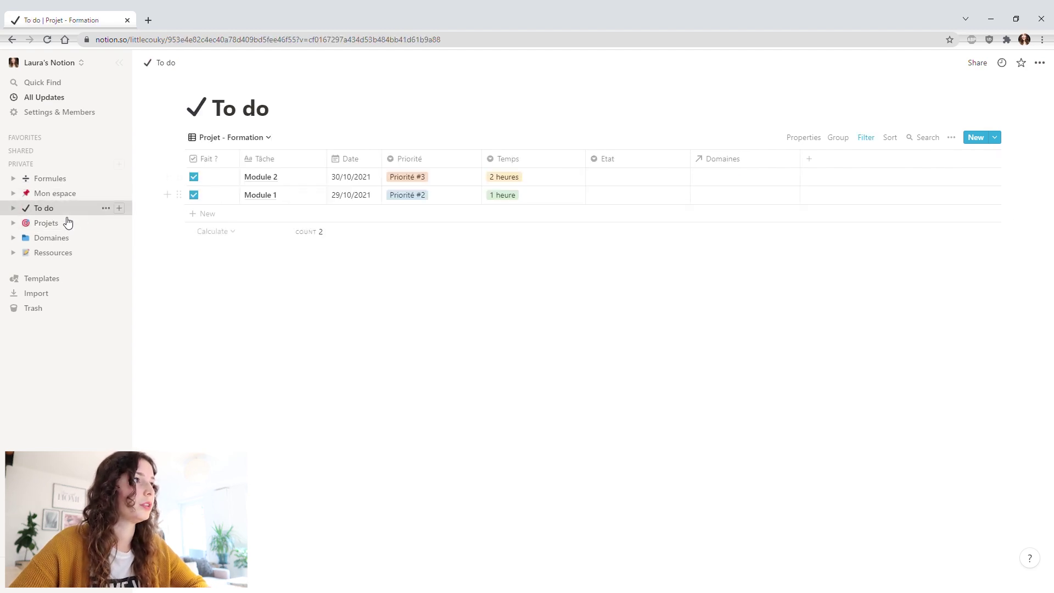
{"action": "left_click", "coordinate": [46, 223]}
Clear the Fait ? checkboxes of Module 1 and Module 2 in To do and go back to Projets
{"action": "left_click", "coordinate": [85, 212]}
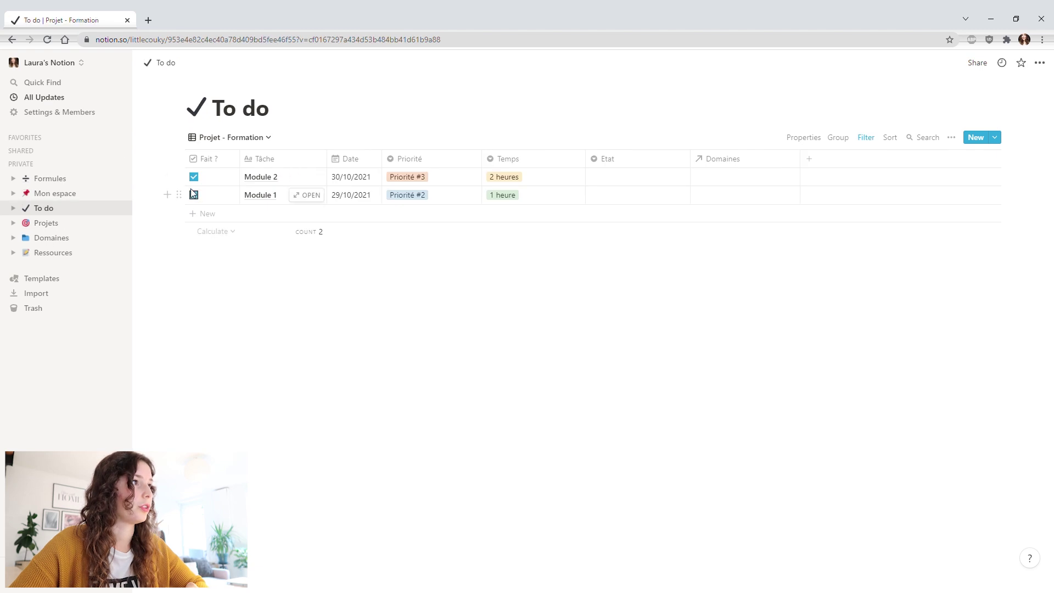
{"action": "left_click", "coordinate": [46, 223]}
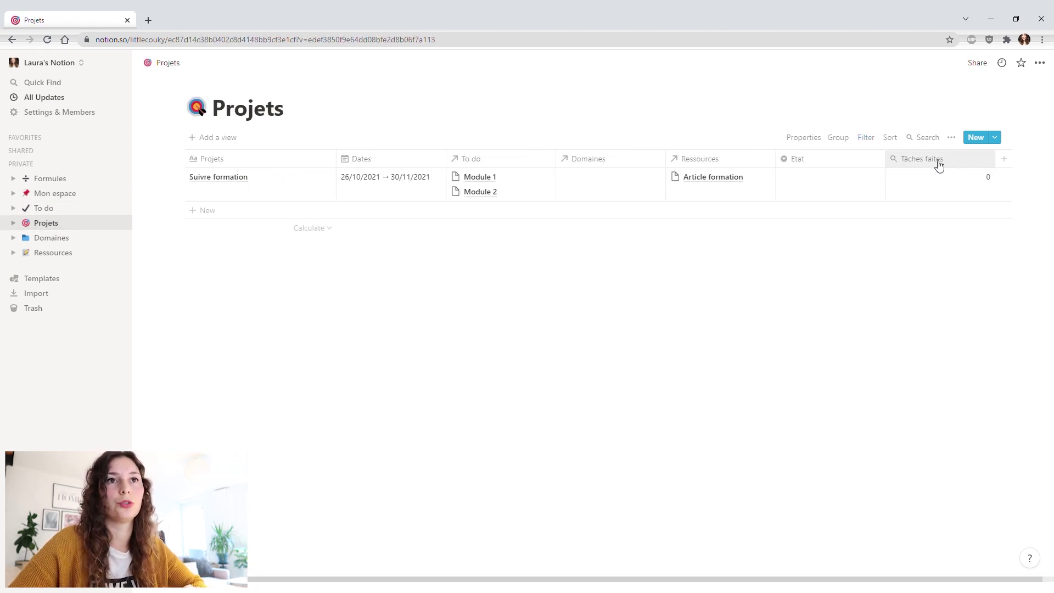
Add a Rollup property named Tâches totales after the Tâches faites column in the Projets table
{"action": "left_click", "coordinate": [1004, 159]}
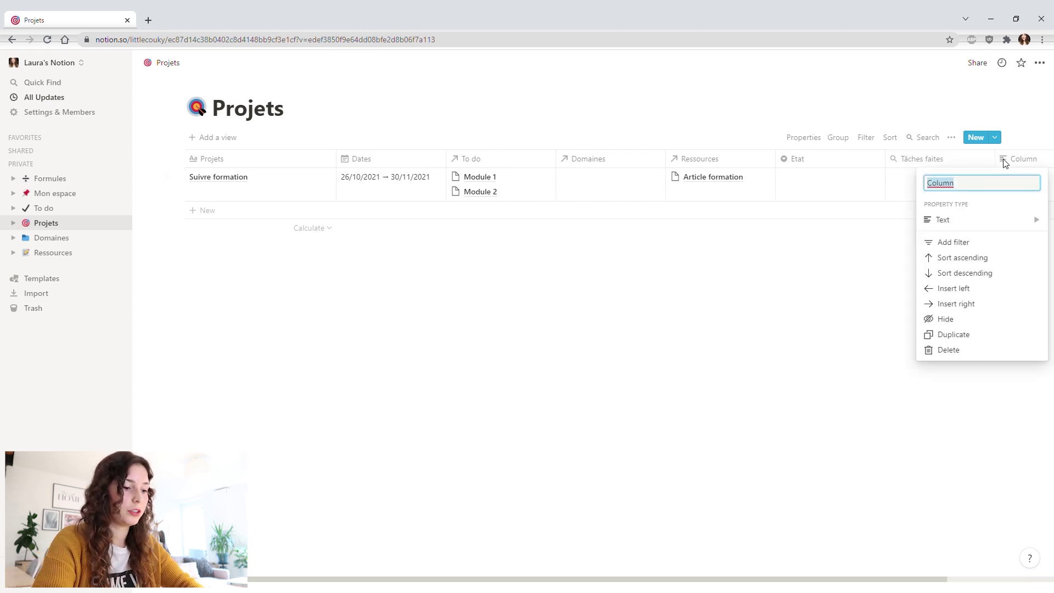
{"action": "type", "text": "Ta"}
{"action": "type", "text": "ches t"}
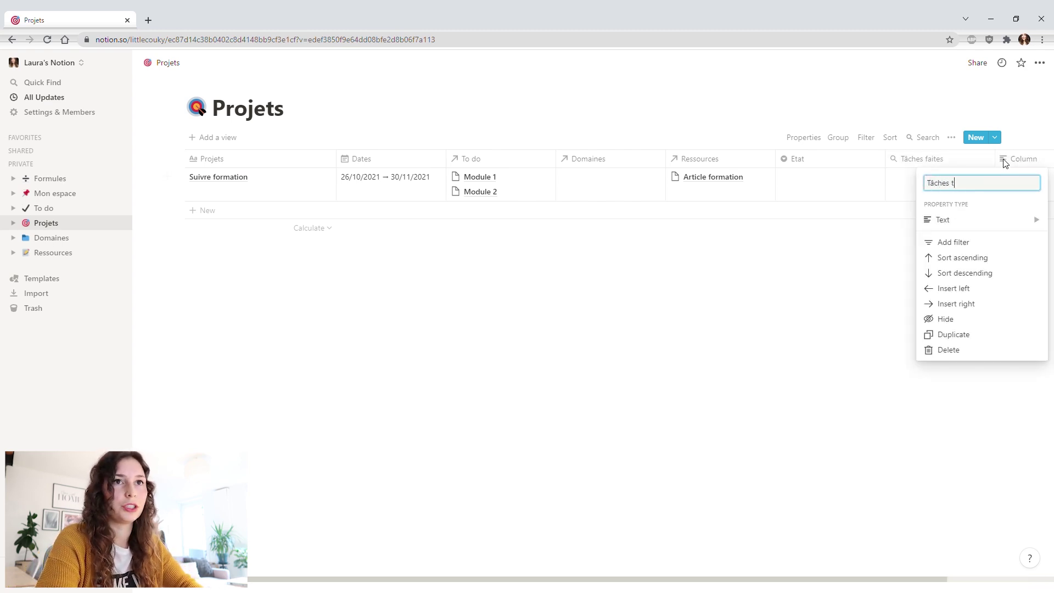
{"action": "type", "text": "otales"}
{"action": "left_click", "coordinate": [970, 221]}
{"action": "key", "text": "Escape"}
{"action": "left_click", "coordinate": [934, 221]}
{"action": "scroll", "coordinate": [862, 320], "scroll_direction": "down", "scroll_amount": 1}
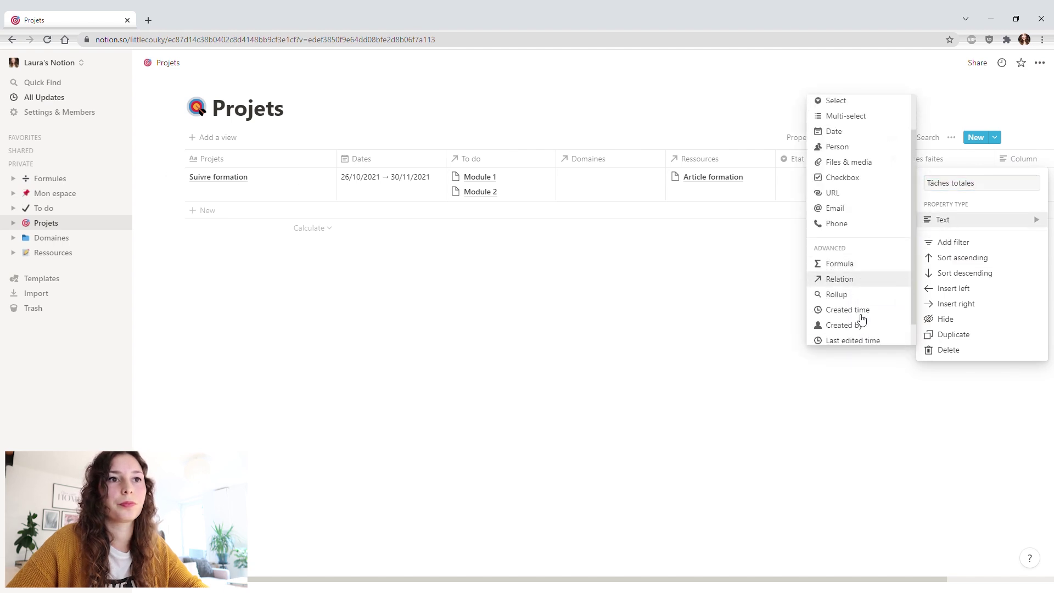
{"action": "left_click", "coordinate": [836, 294]}
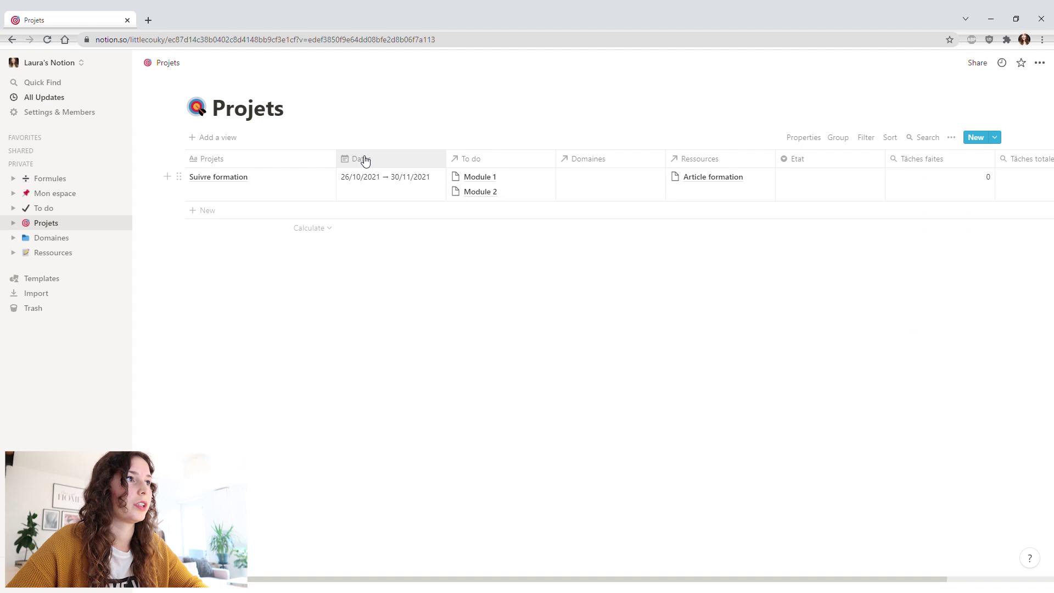
Narrow the Projets table columns from Projets through Tâches faites so that all properties fit on screen
{"action": "left_click_drag", "start_coordinate": [343, 160], "coordinate": [268, 160]}
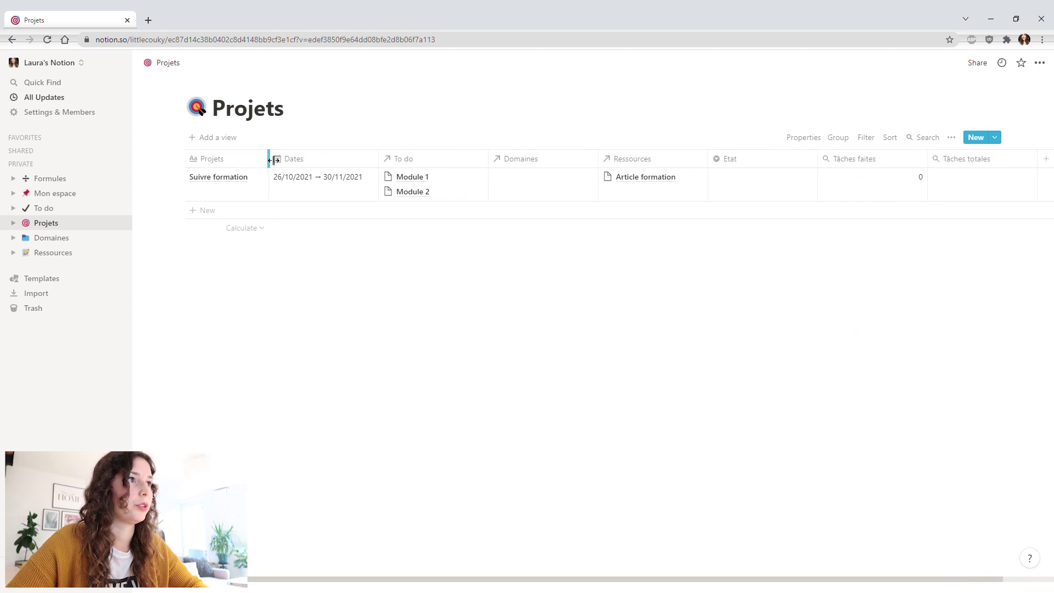
{"action": "left_click_drag", "start_coordinate": [378, 158], "coordinate": [330, 159]}
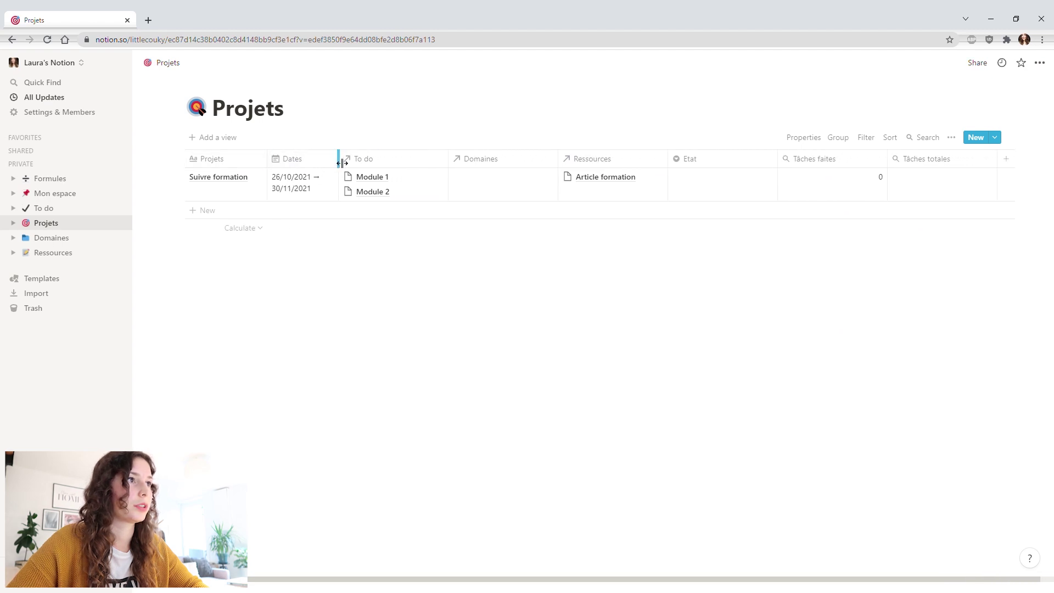
{"action": "left_click_drag", "start_coordinate": [439, 159], "coordinate": [400, 158]}
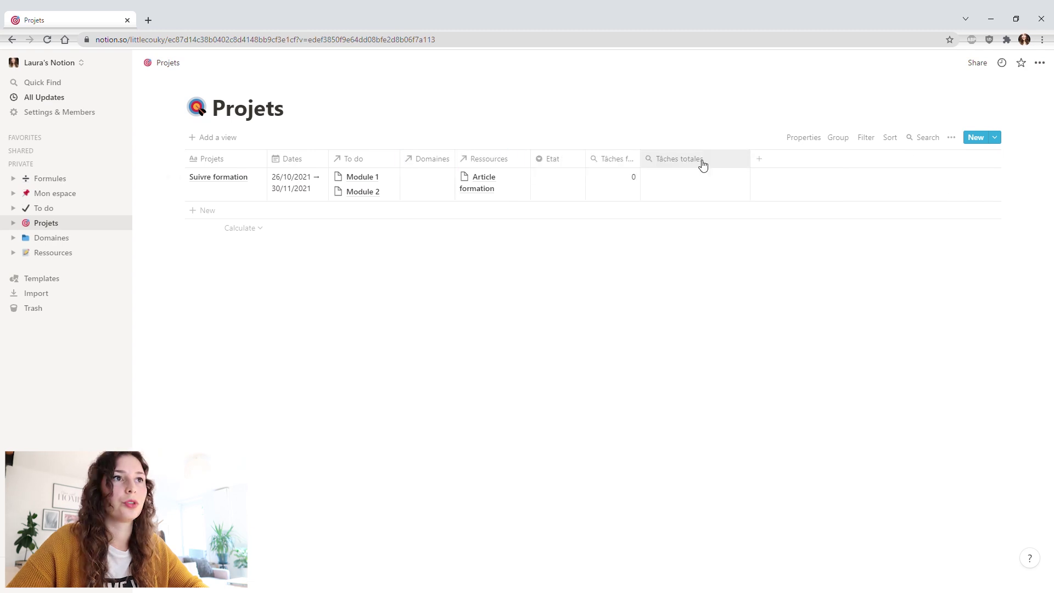
Configure the Tâches totales rollup to use the To do relation, the Fait ? property and the Count all calculation
{"action": "left_click", "coordinate": [700, 162]}
{"action": "left_click", "coordinate": [683, 243]}
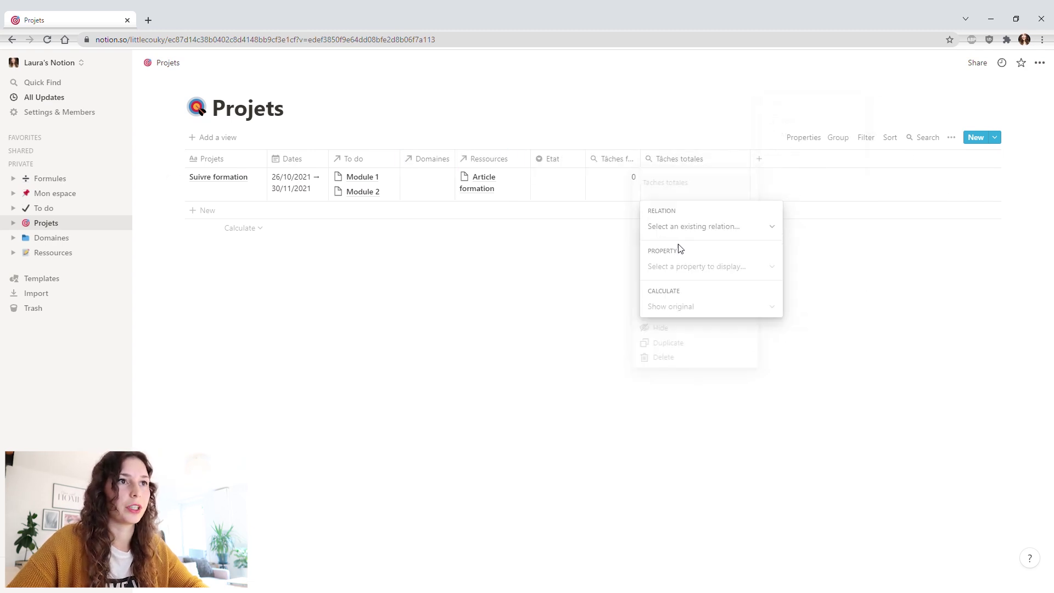
{"action": "left_click", "coordinate": [689, 226]}
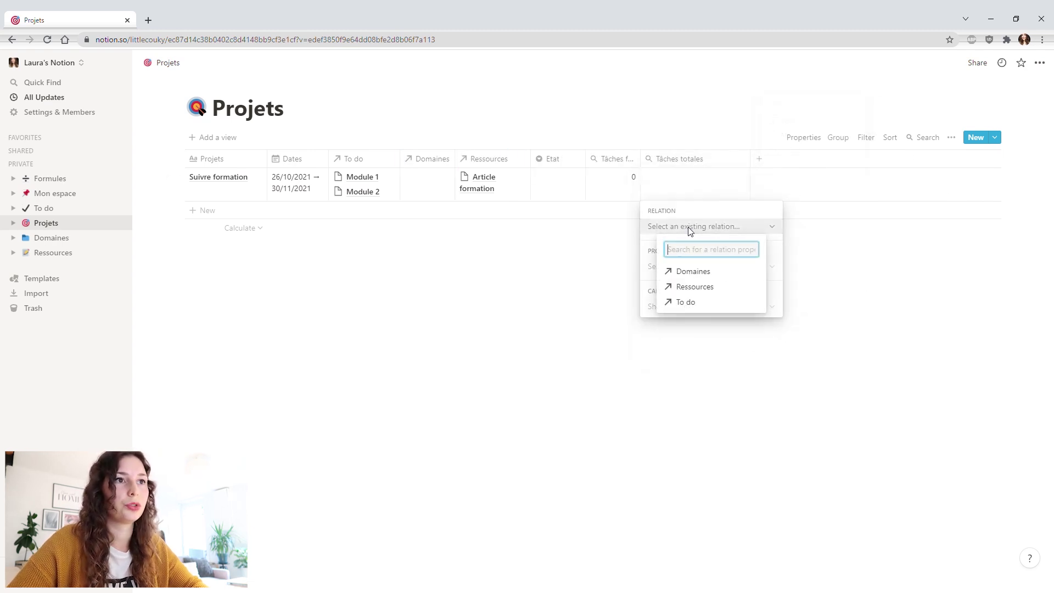
{"action": "left_click", "coordinate": [690, 302]}
{"action": "left_click", "coordinate": [692, 266]}
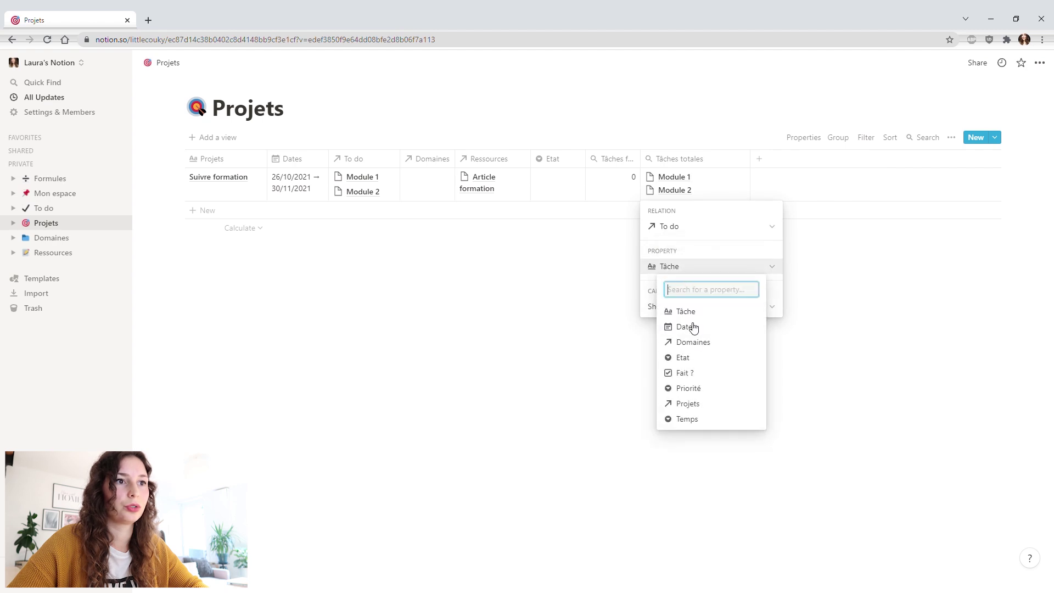
{"action": "left_click", "coordinate": [697, 378]}
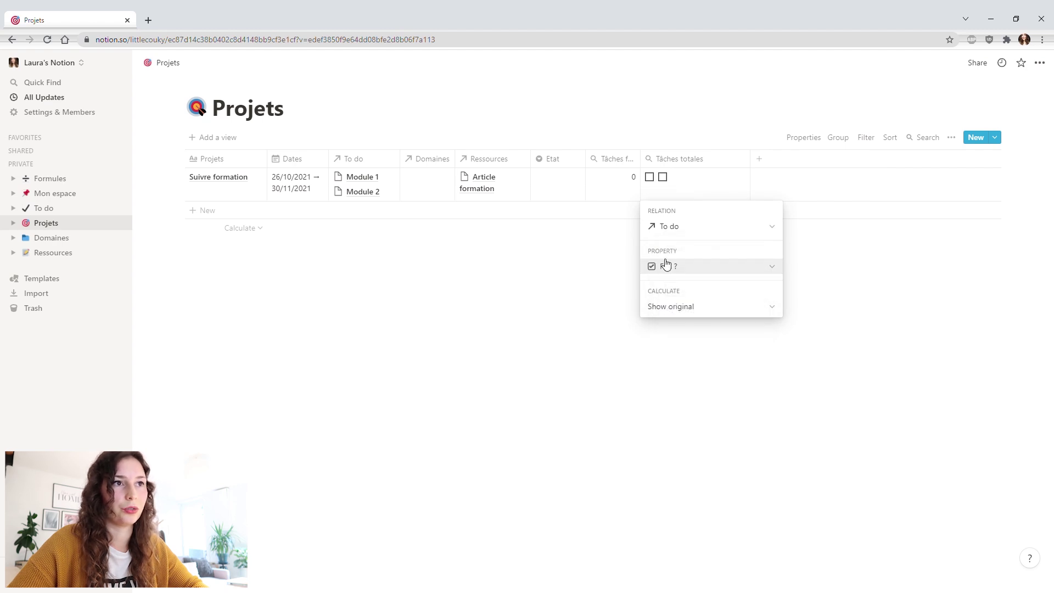
{"action": "left_click", "coordinate": [696, 311]}
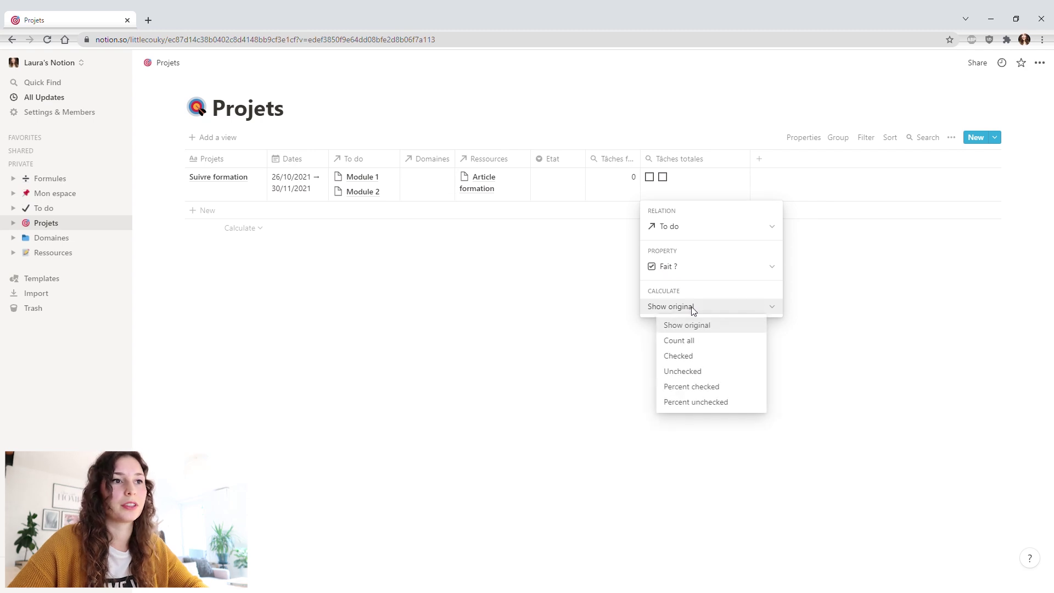
{"action": "left_click", "coordinate": [687, 344]}
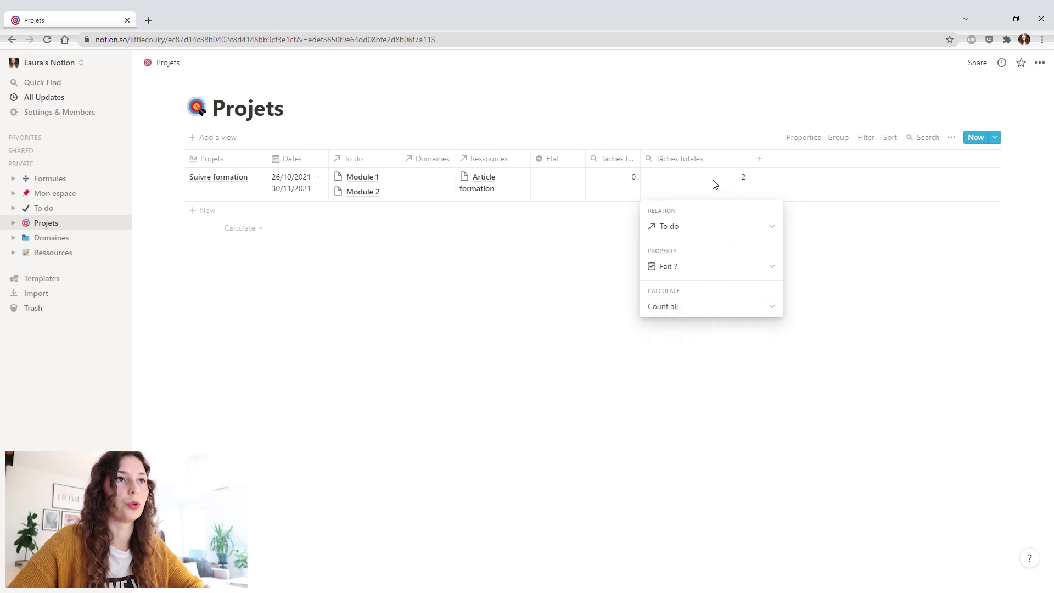
{"action": "left_click", "coordinate": [899, 302]}
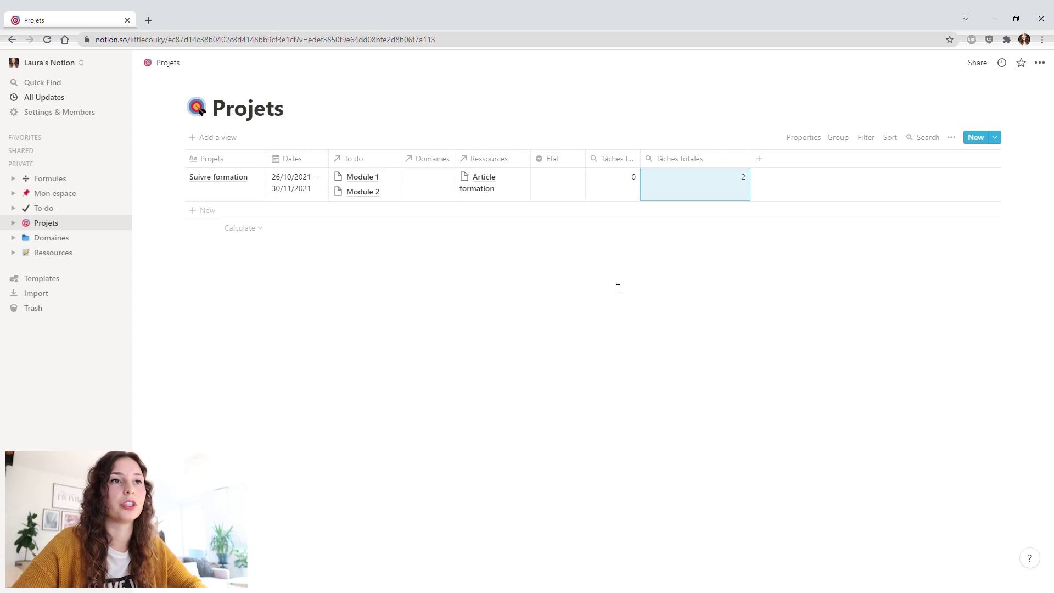
{"action": "left_click", "coordinate": [718, 299]}
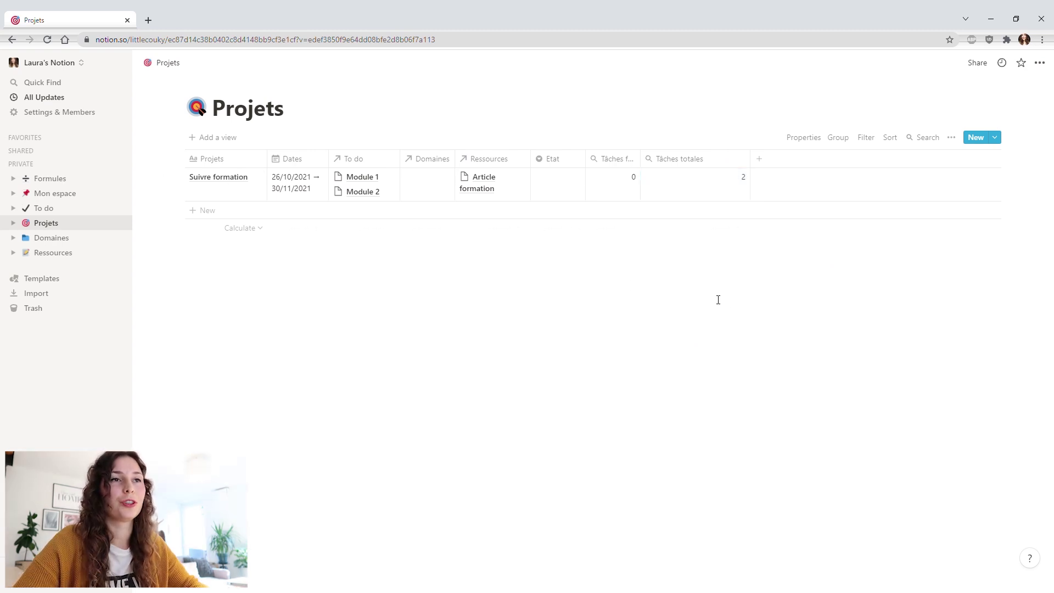
Add a Rollup property named Avancée % after the Tâches totales column in the Projets table
{"action": "left_click", "coordinate": [784, 164]}
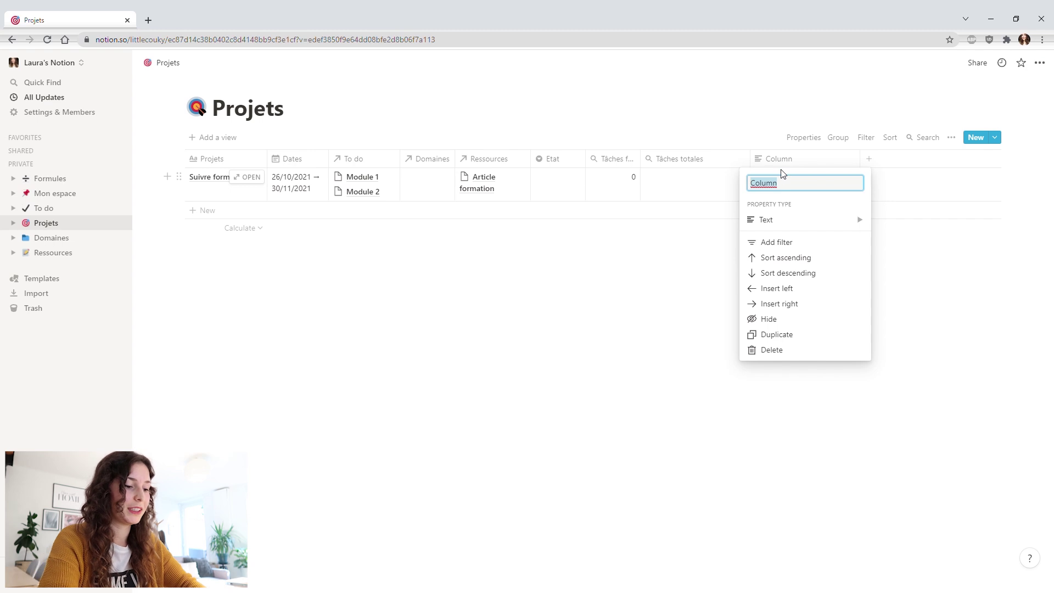
{"action": "type", "text": "Av"}
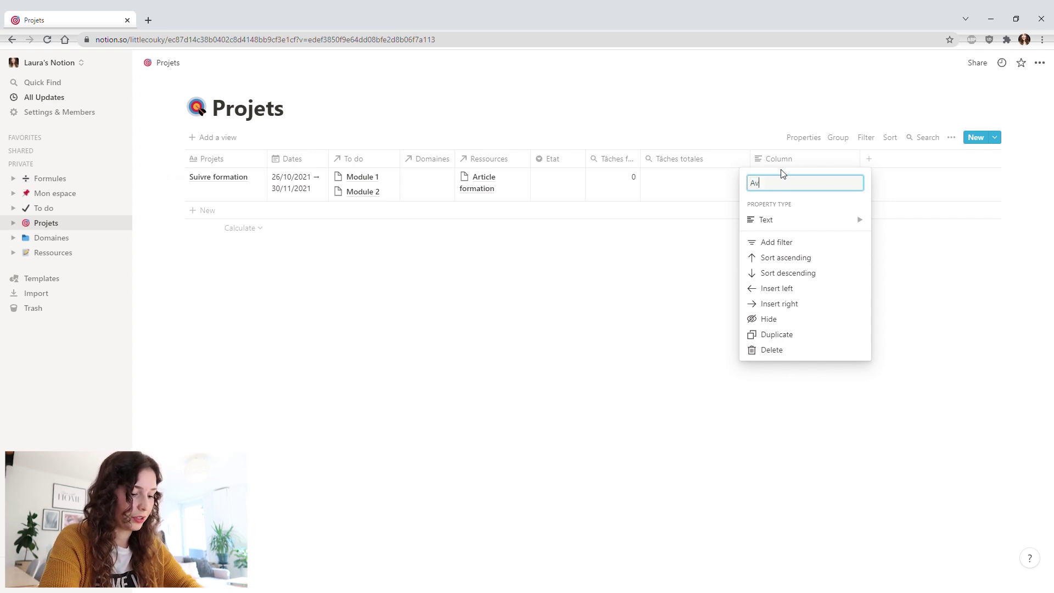
{"action": "type", "text": "ancée %"}
{"action": "left_click", "coordinate": [810, 222]}
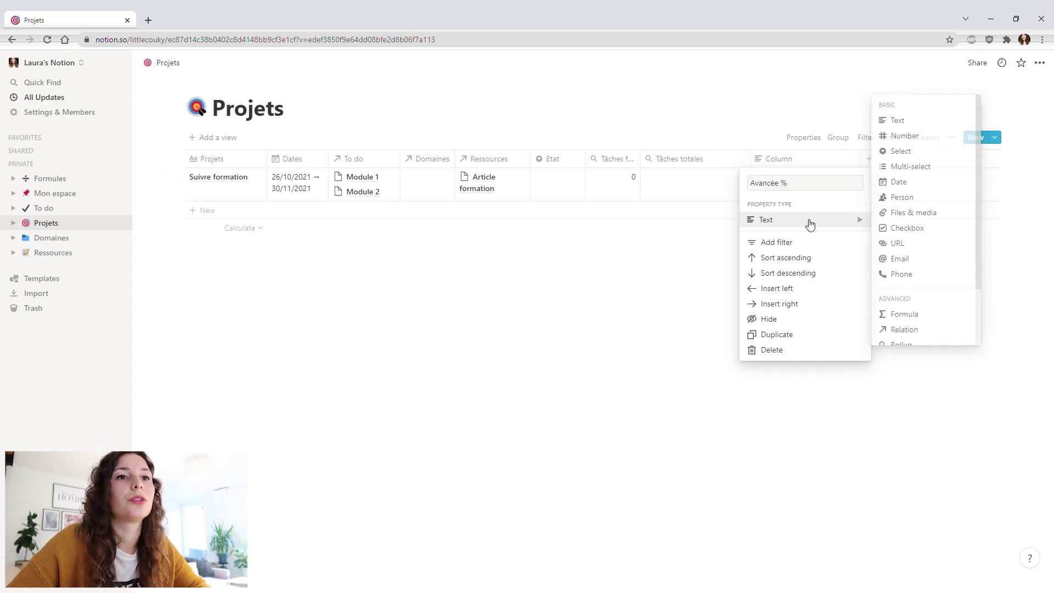
{"action": "left_click", "coordinate": [847, 222]}
{"action": "scroll", "coordinate": [923, 263], "scroll_direction": "down", "scroll_amount": 2}
{"action": "left_click", "coordinate": [915, 273]}
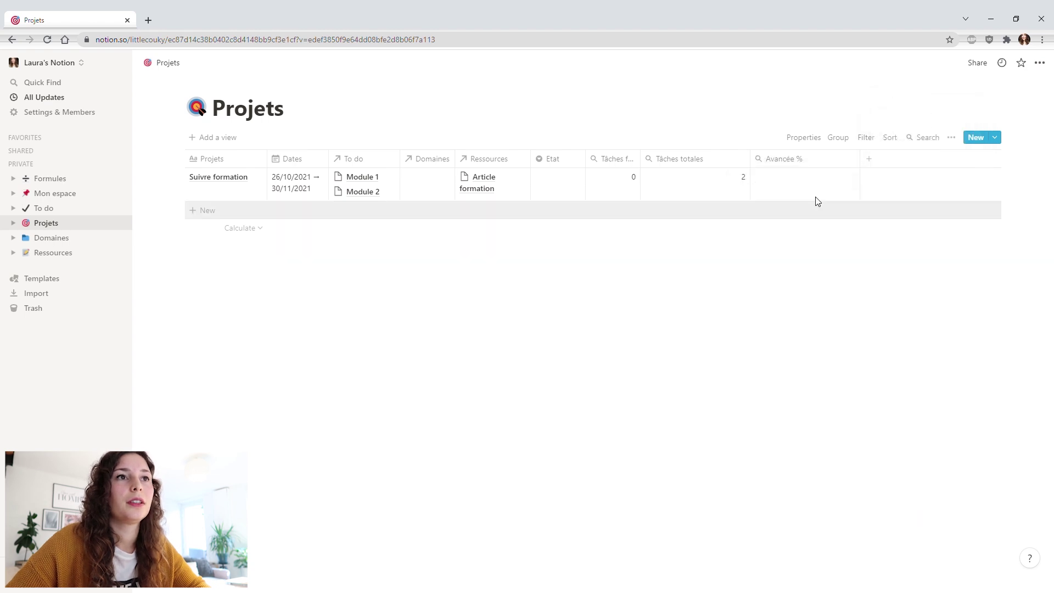
Configure the Avancée % rollup to use the To do relation, the Fait ? property and the Percent checked calculation
{"action": "left_click", "coordinate": [800, 160]}
{"action": "left_click", "coordinate": [776, 220]}
{"action": "left_click", "coordinate": [776, 240]}
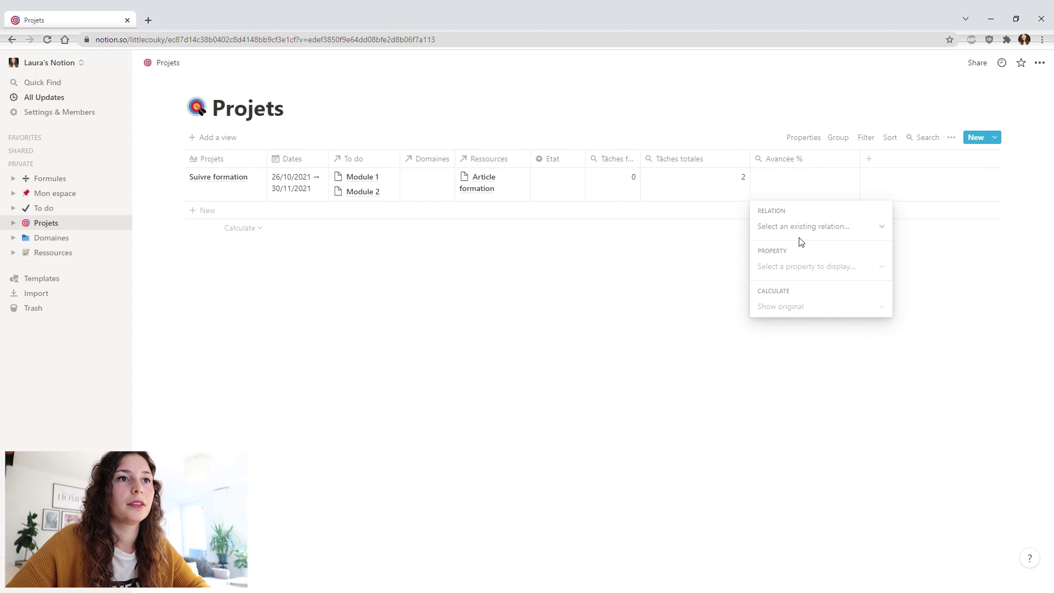
{"action": "left_click", "coordinate": [799, 227]}
{"action": "left_click", "coordinate": [800, 303]}
{"action": "left_click", "coordinate": [791, 266]}
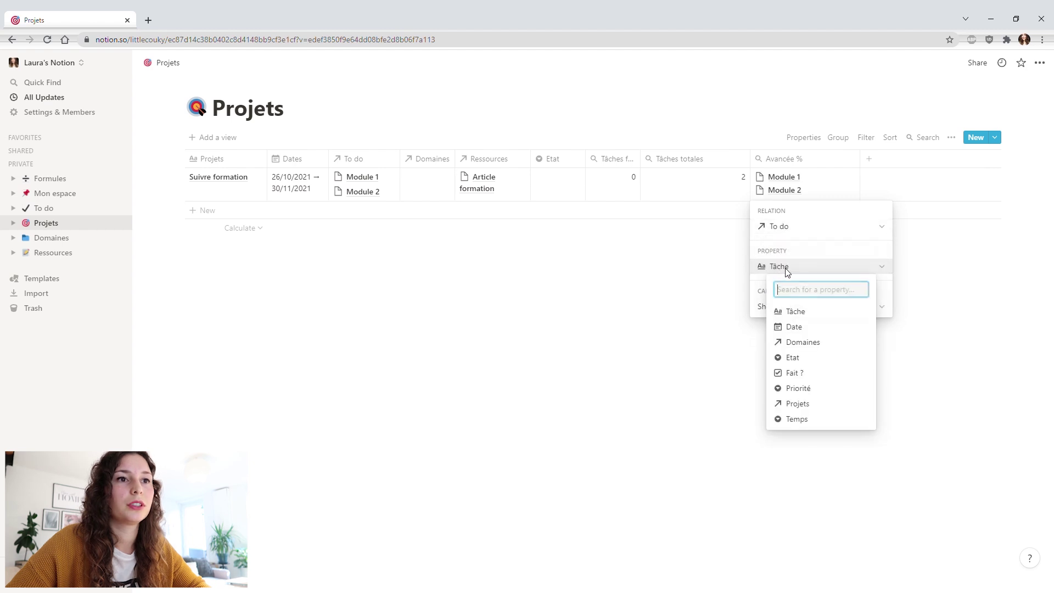
{"action": "left_click", "coordinate": [800, 369]}
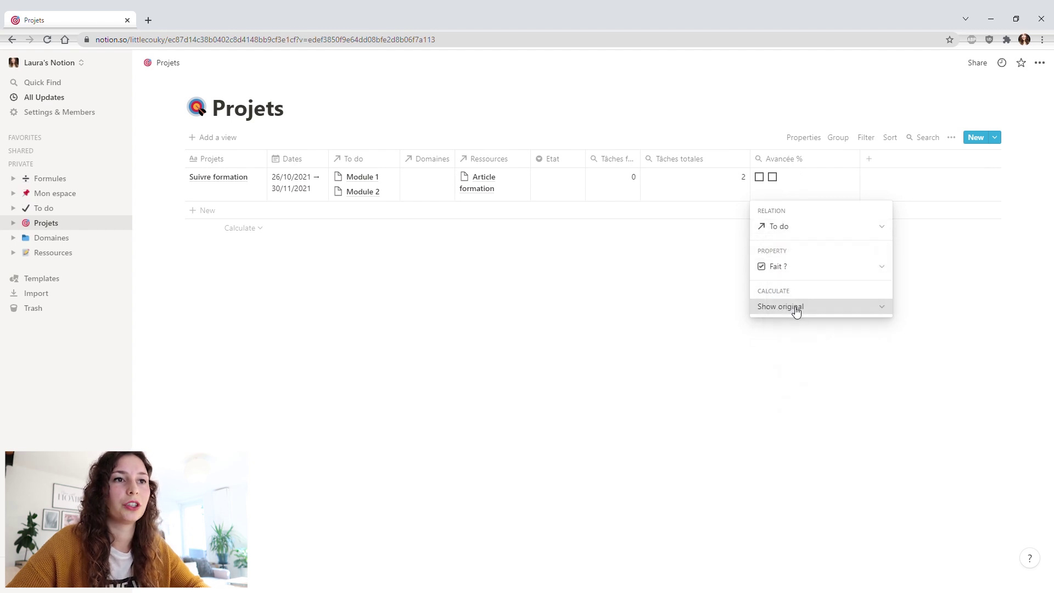
{"action": "left_click", "coordinate": [795, 308]}
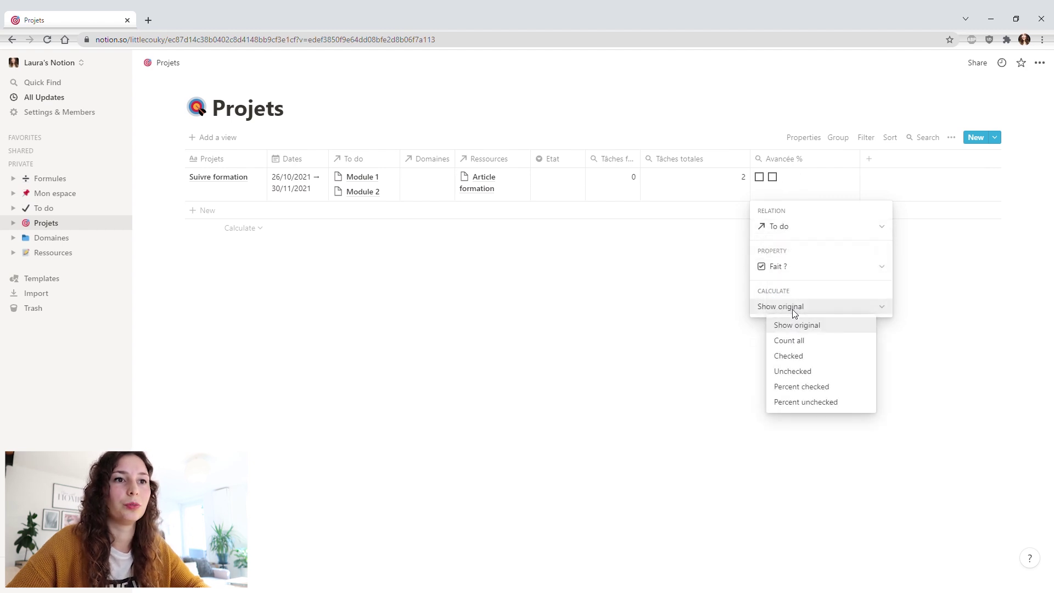
{"action": "left_click", "coordinate": [818, 387]}
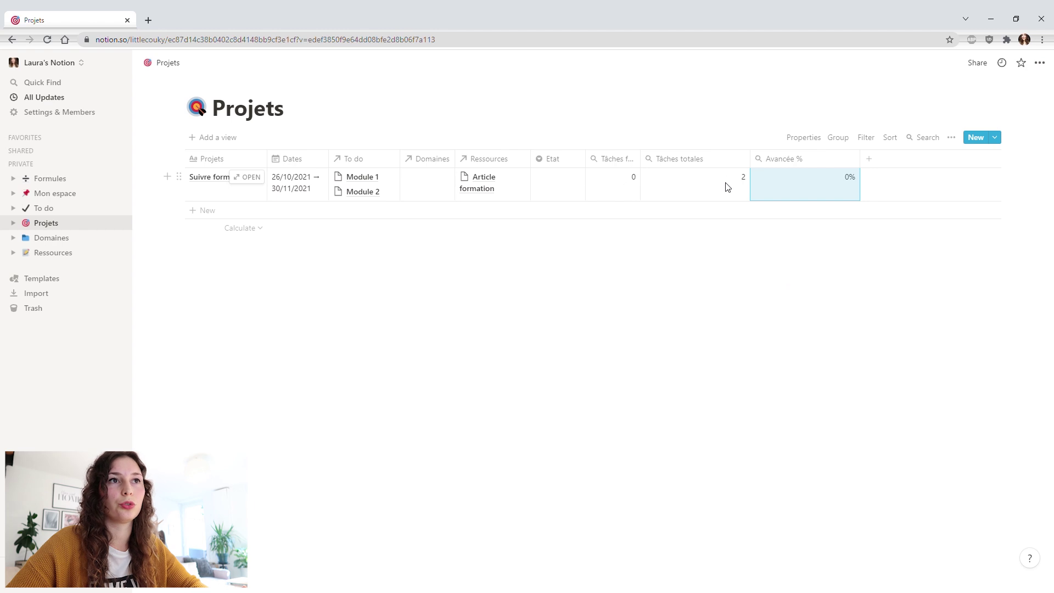
Tick the Fait ? checkbox of Module 2 in To do and return to the Projets database, also visiting Mon espace
{"action": "left_click", "coordinate": [55, 212]}
{"action": "left_click", "coordinate": [193, 177]}
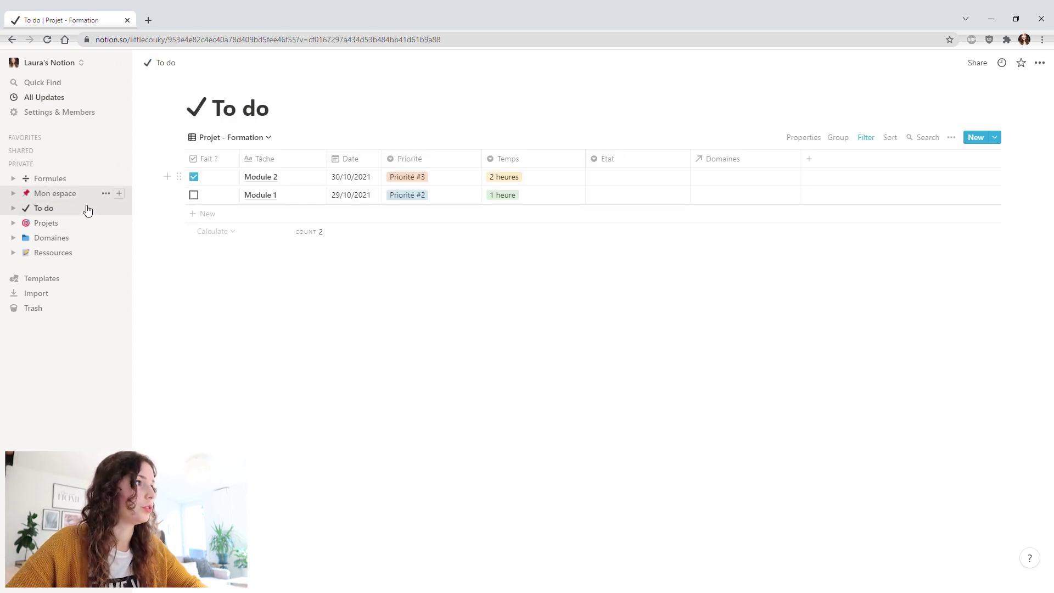
{"action": "left_click", "coordinate": [48, 224]}
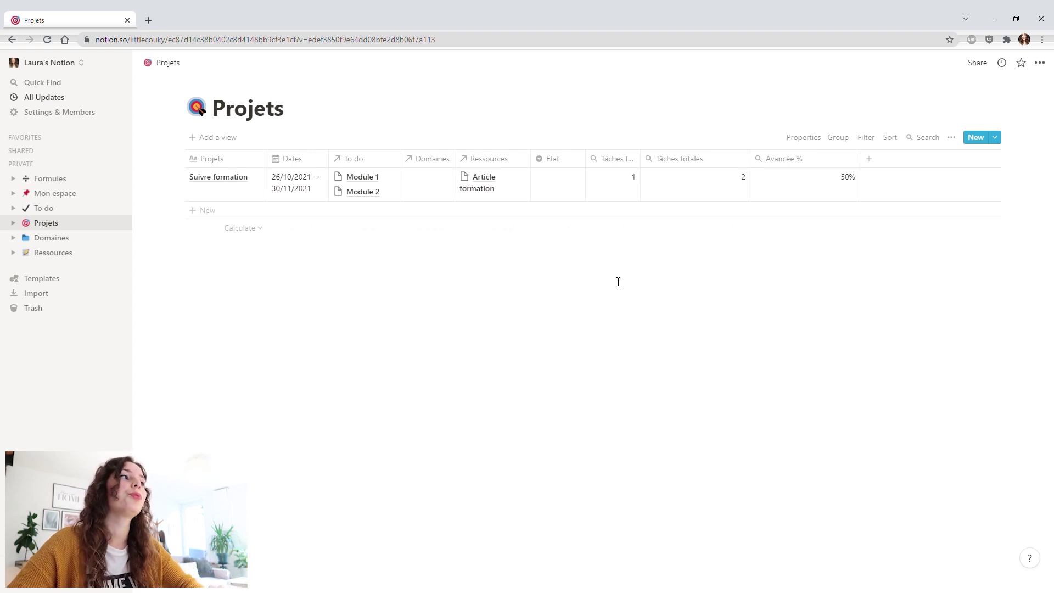
{"action": "left_click", "coordinate": [48, 194]}
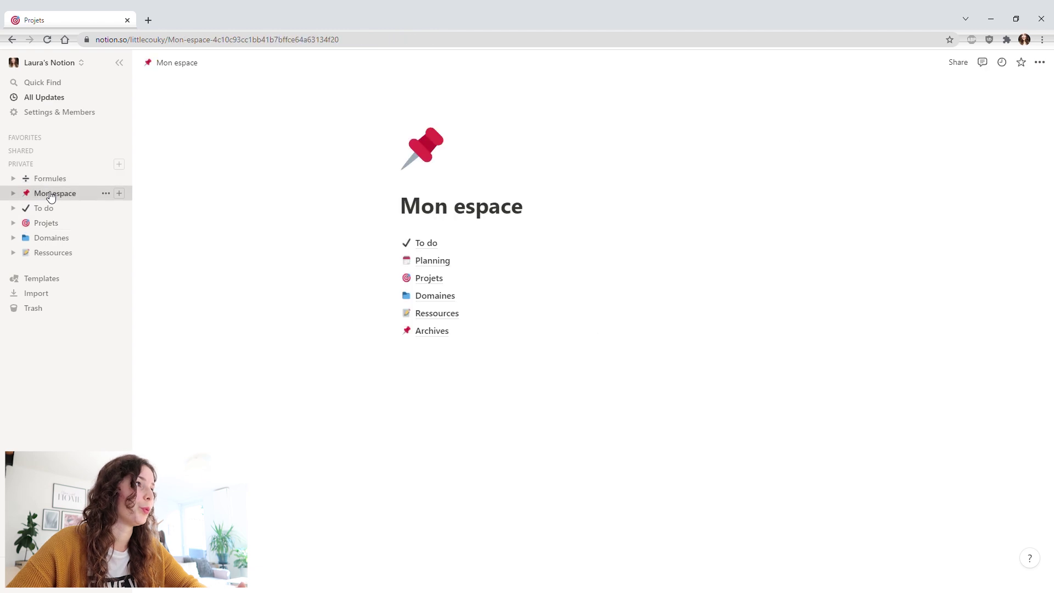
{"action": "left_click", "coordinate": [436, 280]}
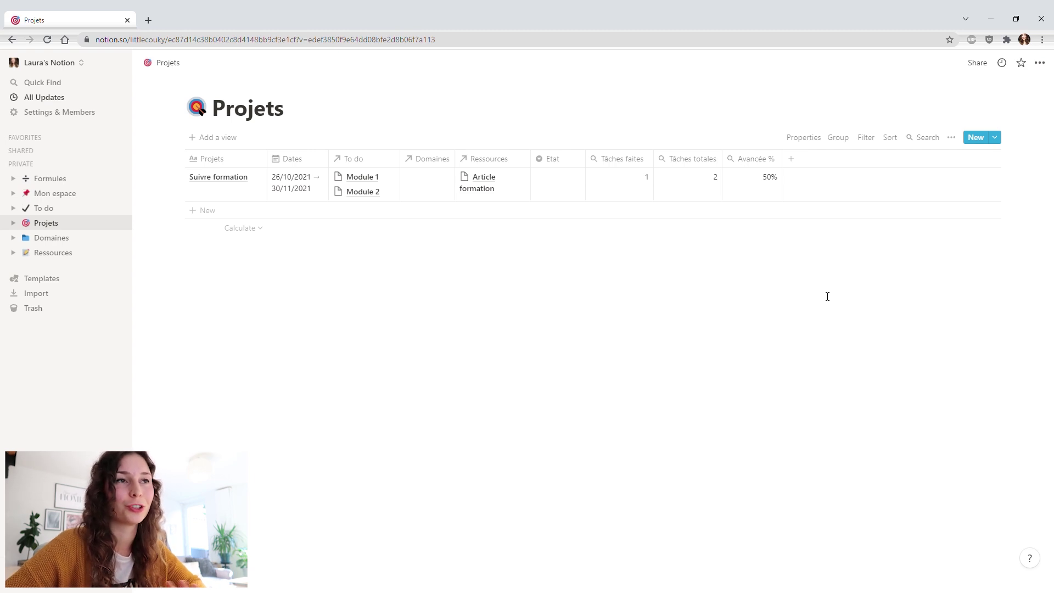
Add a Formula property named Avancée barre after the Avancée % column in the Projets table
{"action": "left_click", "coordinate": [814, 159]}
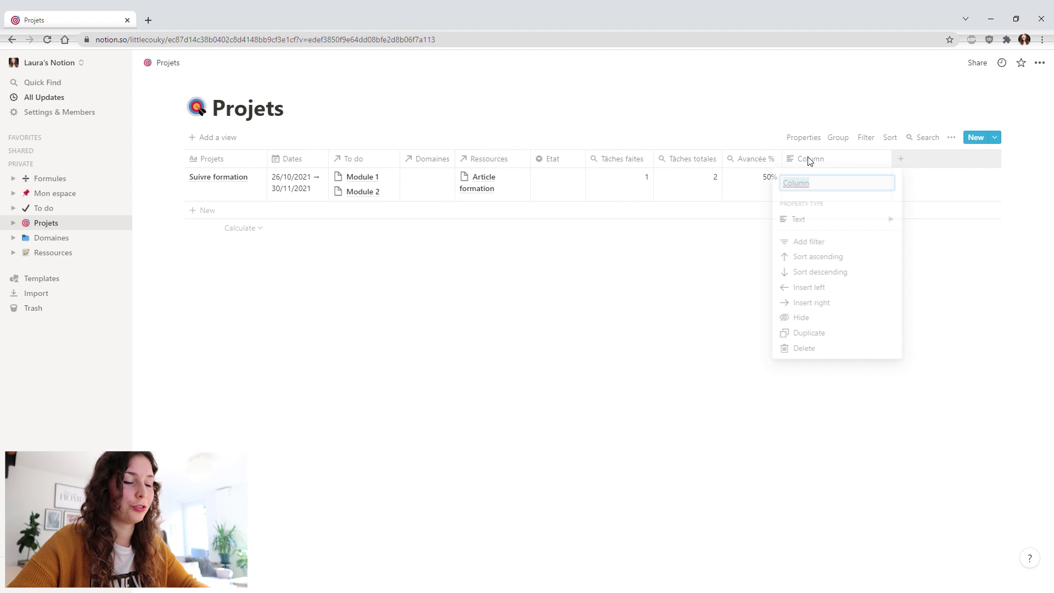
{"action": "type", "text": "Avancée barre"}
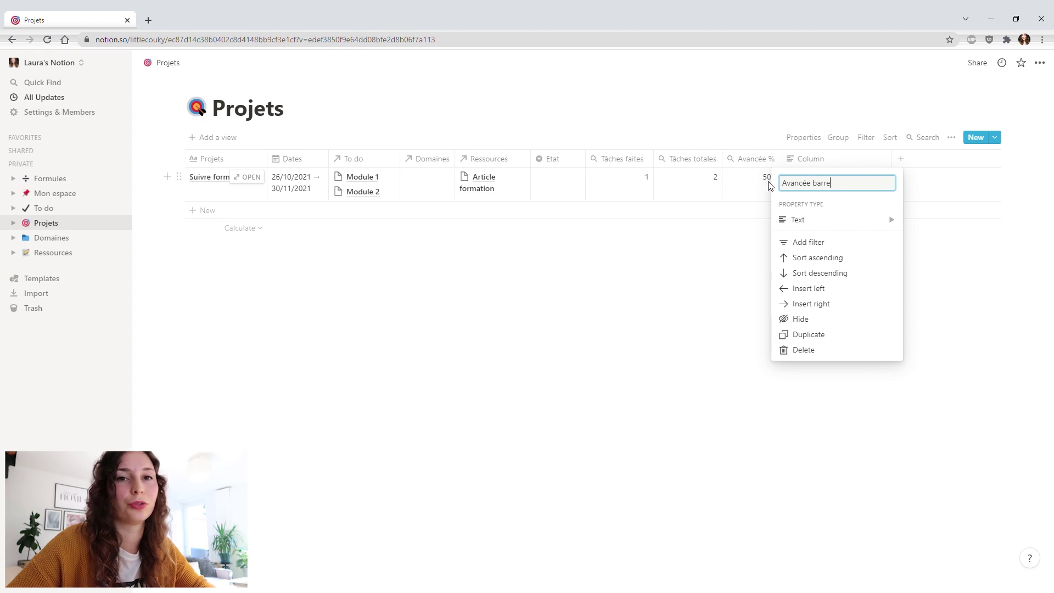
{"action": "mouse_move", "coordinate": [828, 217]}
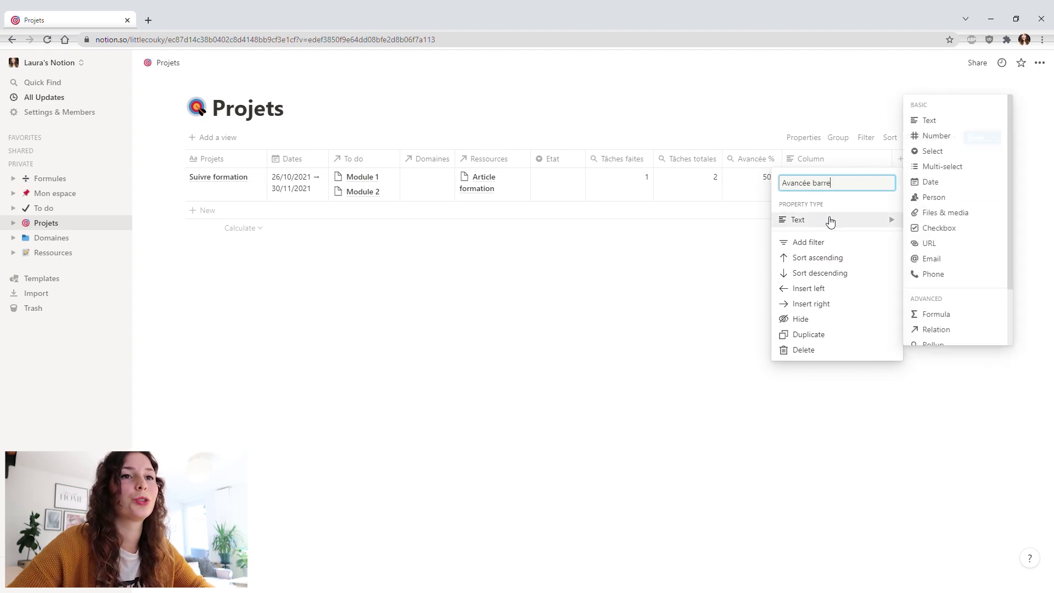
{"action": "left_click", "coordinate": [937, 314]}
{"action": "left_click", "coordinate": [823, 162]}
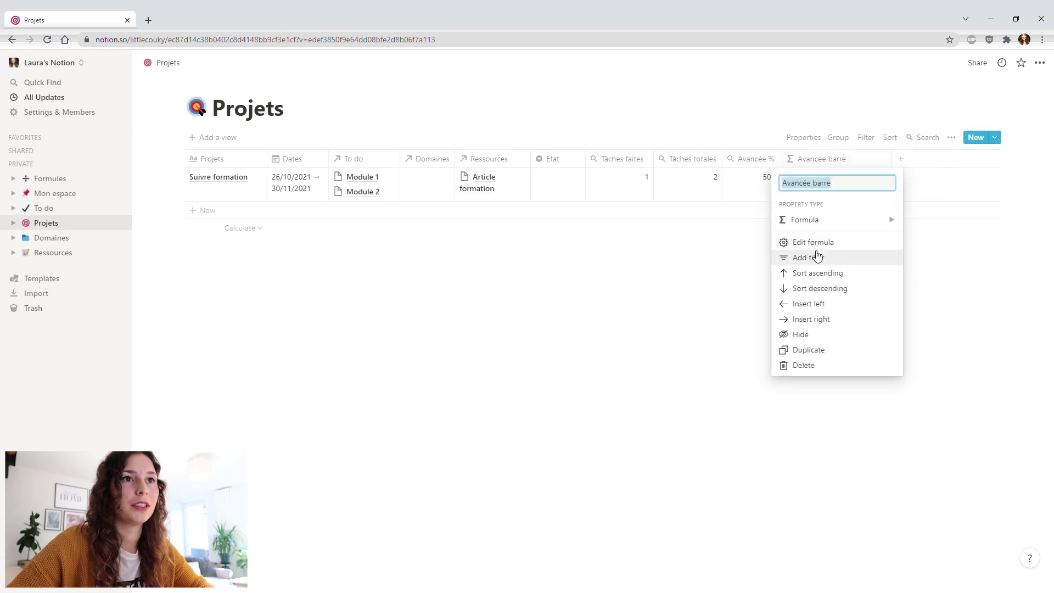
{"action": "left_click", "coordinate": [818, 243]}
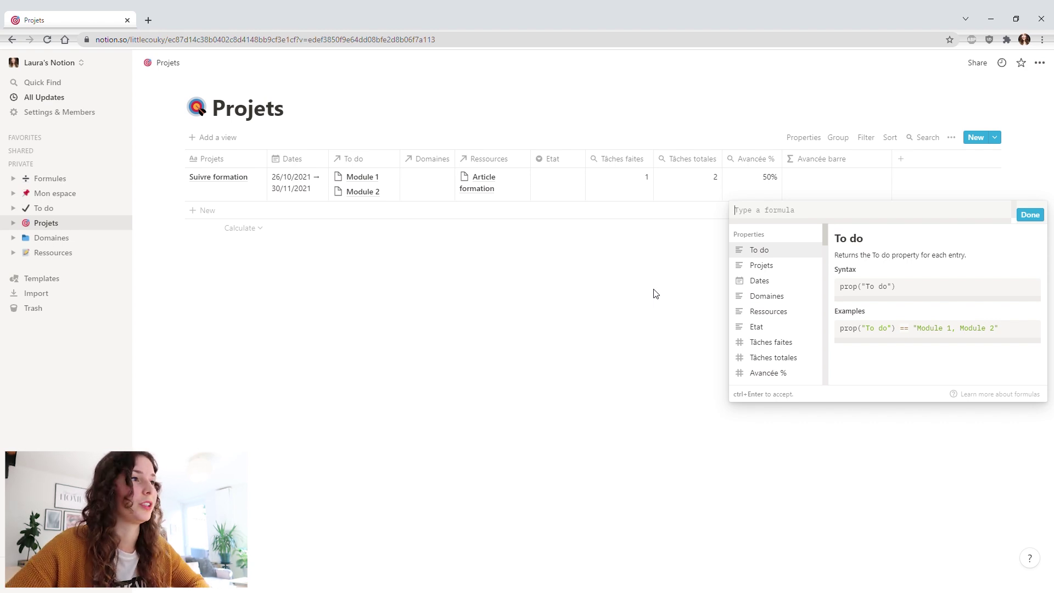
{"action": "key", "text": "Escape"}
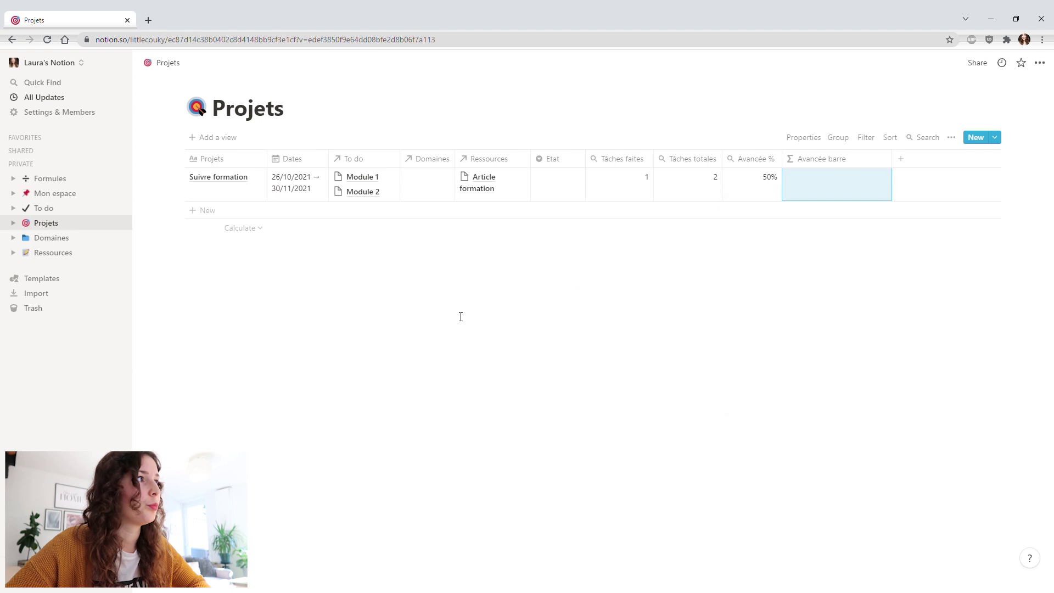
Copy the complete Avancée barre formula from the Formules page
{"action": "left_click", "coordinate": [47, 179]}
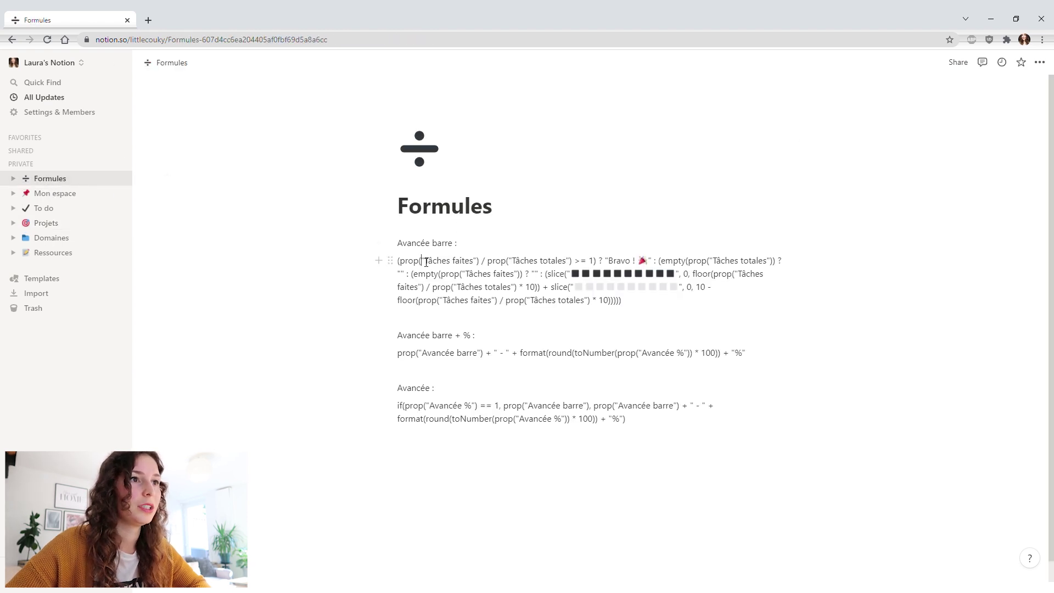
{"action": "left_click_drag", "start_coordinate": [619, 309], "coordinate": [395, 258]}
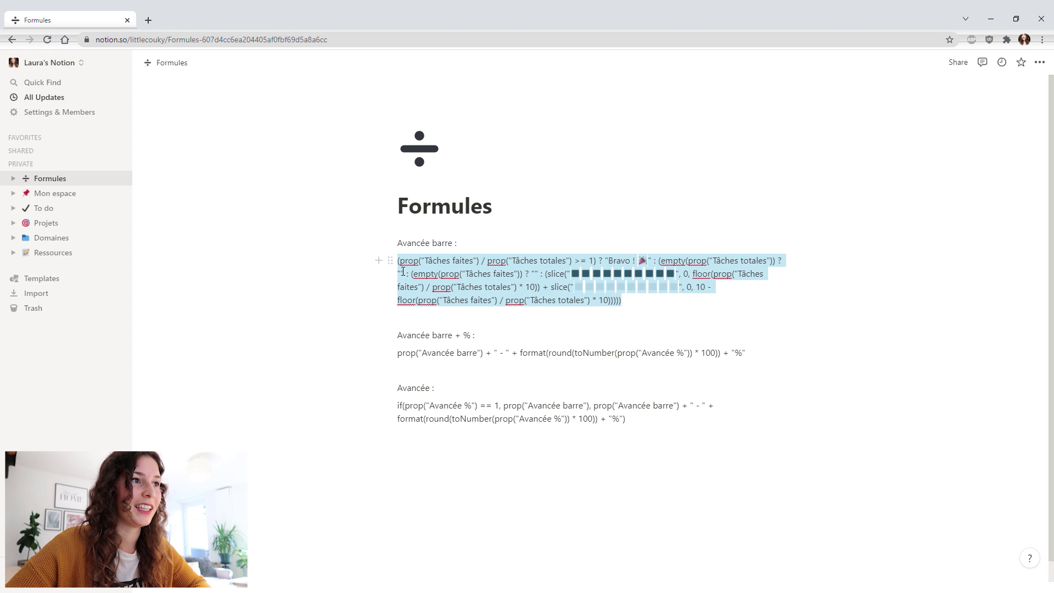
{"action": "left_click", "coordinate": [574, 317]}
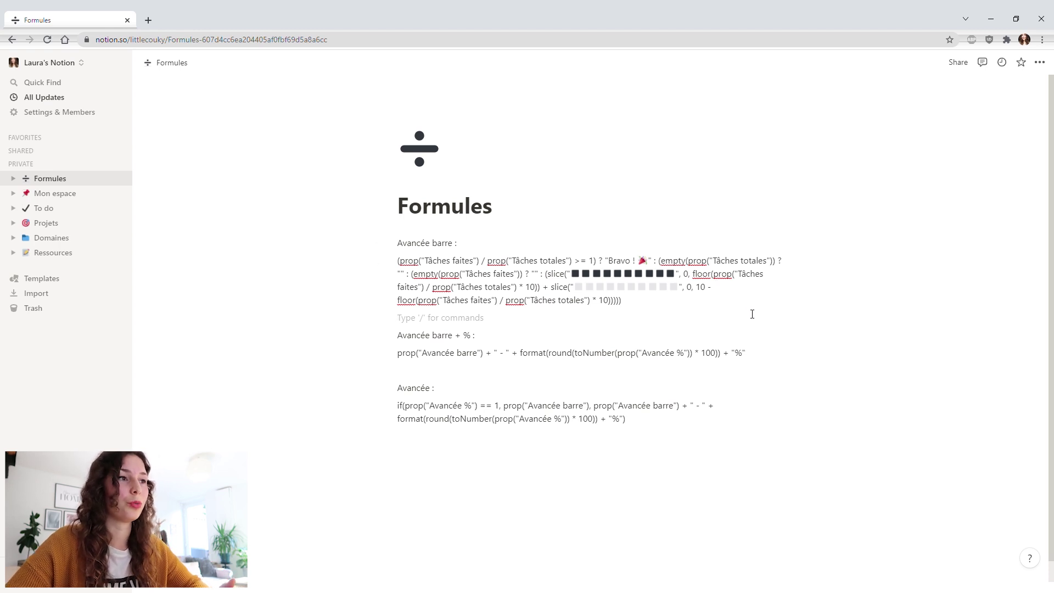
{"action": "left_click", "coordinate": [428, 302]}
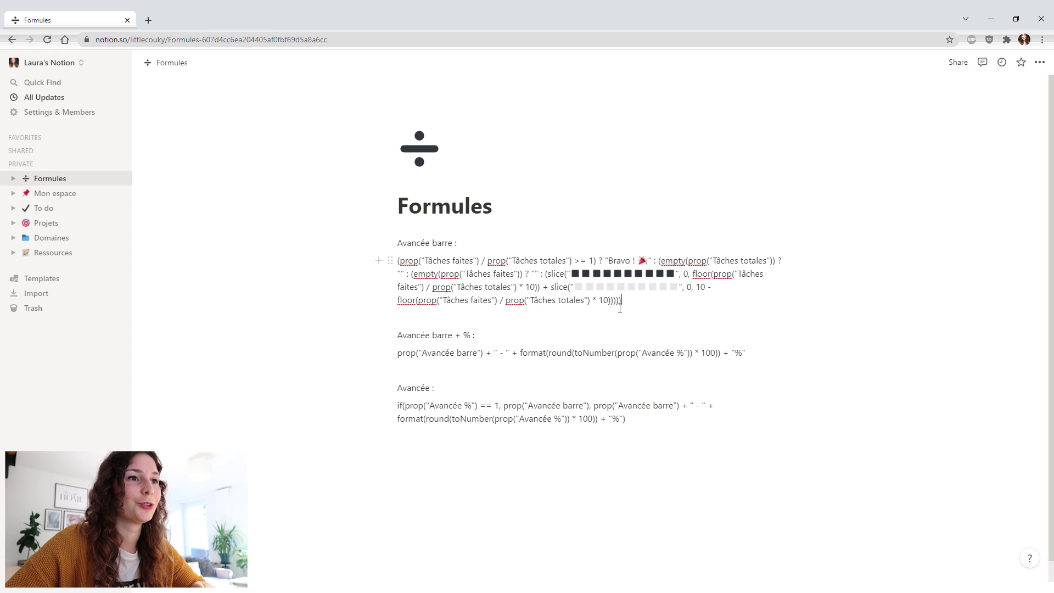
{"action": "left_click_drag", "start_coordinate": [633, 304], "coordinate": [401, 263]}
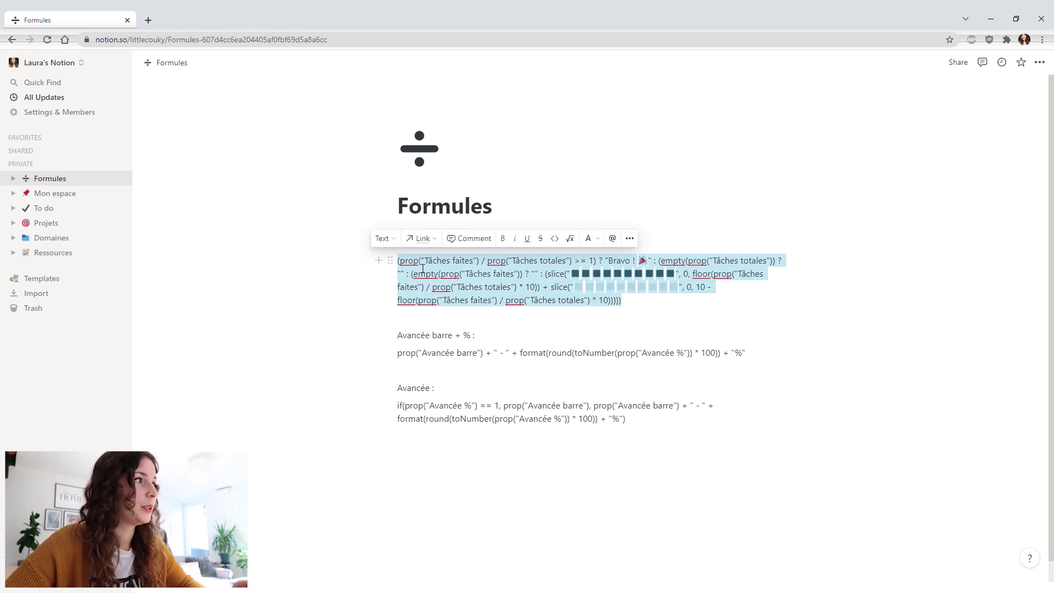
Paste the copied progress-bar formula into the Avancée barre property of Projets and apply it
{"action": "left_click", "coordinate": [48, 224]}
{"action": "left_click", "coordinate": [819, 161]}
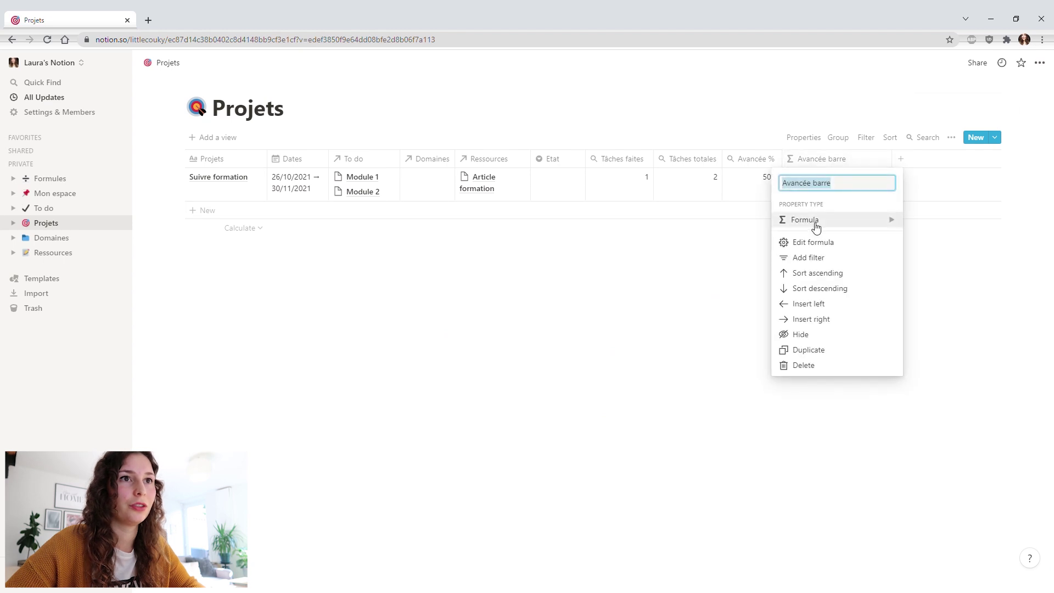
{"action": "left_click", "coordinate": [818, 244]}
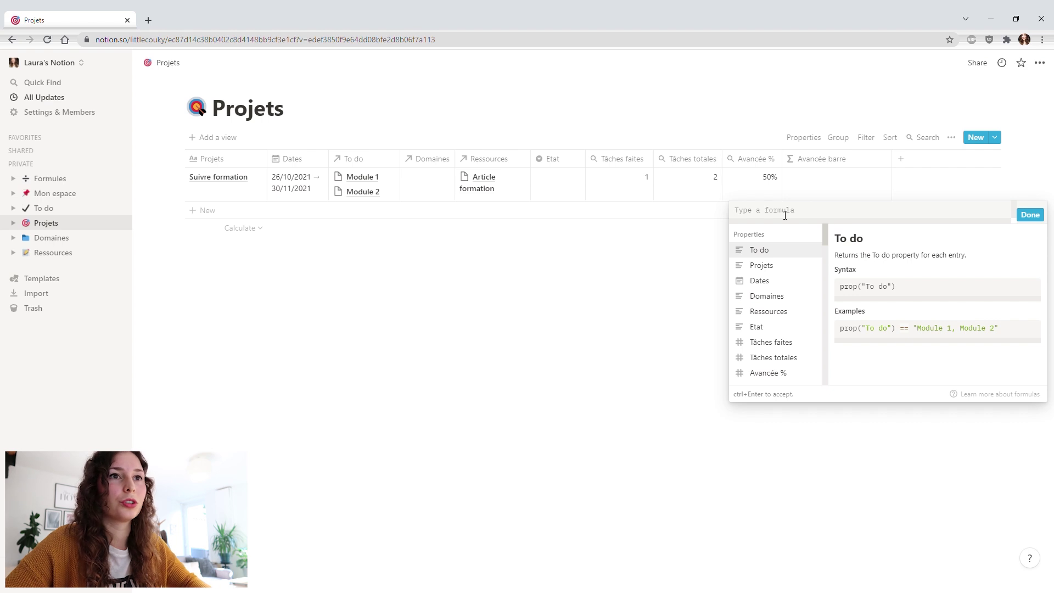
{"action": "type", "text": "(prop(\"Tâches faites\") / prop(\"Tâches totales\") >= 1) ? \"Bravo ! 🎉\" : (empty(prop(\"Tâches totales\")) ? \"\" : (empty(prop(\"Tâches faites\")) ? \"\" : (slice(\"■■■■■■■■■■\", 0, floor(prop(\"Tâches faites\") / prop(\"Tâches totales\") * 10)) + slice(\"□□□□□□□□□□\", 0, 10 - floor(prop(\"Tâches faites\") / prop(\"Tâches totales\") * 10)))))"}
{"action": "left_click", "coordinate": [1030, 264]}
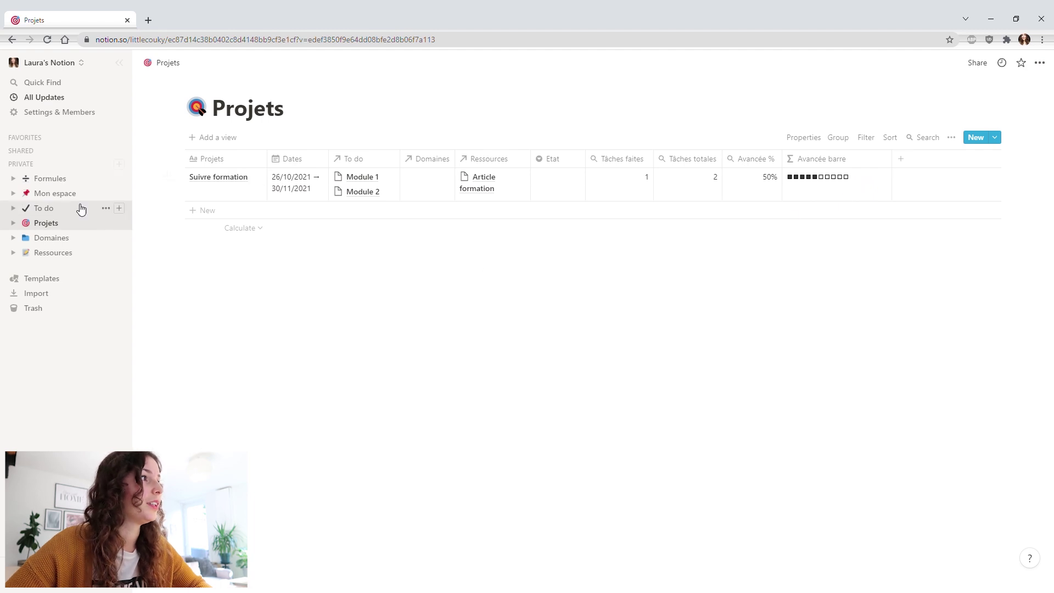
Tick the Fait ? checkbox of Module 1 in To do and check the Avancée barre display in Projets
{"action": "left_click", "coordinate": [48, 209]}
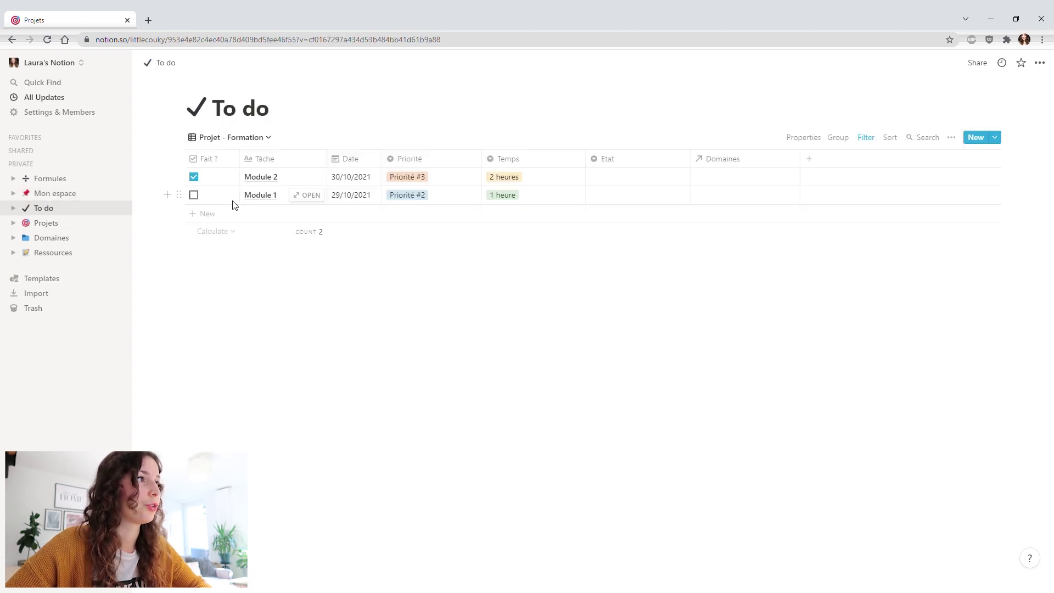
{"action": "left_click", "coordinate": [193, 195]}
{"action": "left_click", "coordinate": [46, 222]}
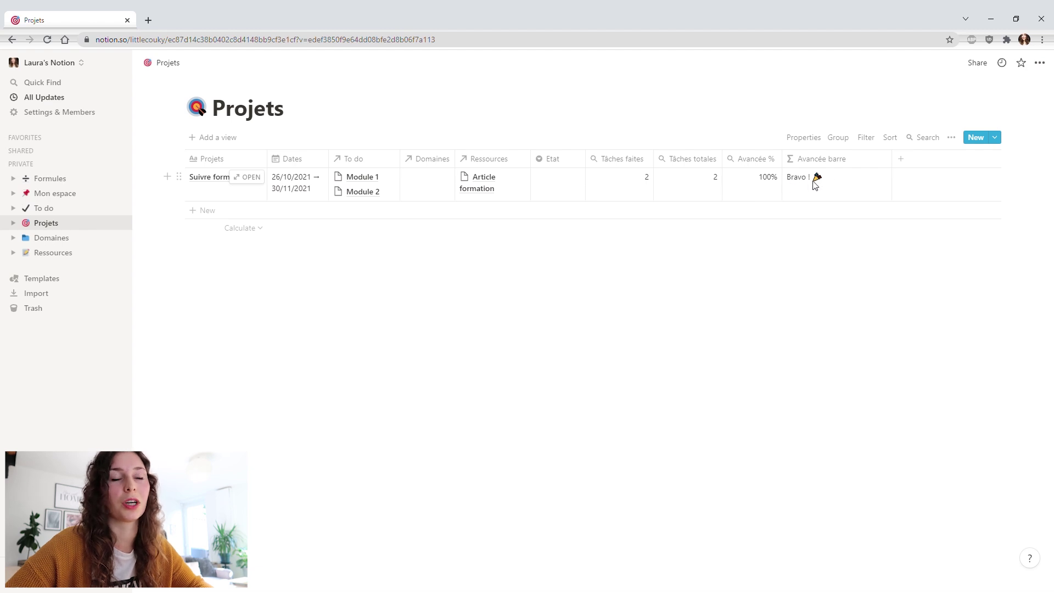
Clear the Fait ? checkbox of Module 1 in To do and go back to Projets
{"action": "left_click", "coordinate": [82, 208]}
{"action": "left_click", "coordinate": [195, 196]}
{"action": "left_click", "coordinate": [46, 224]}
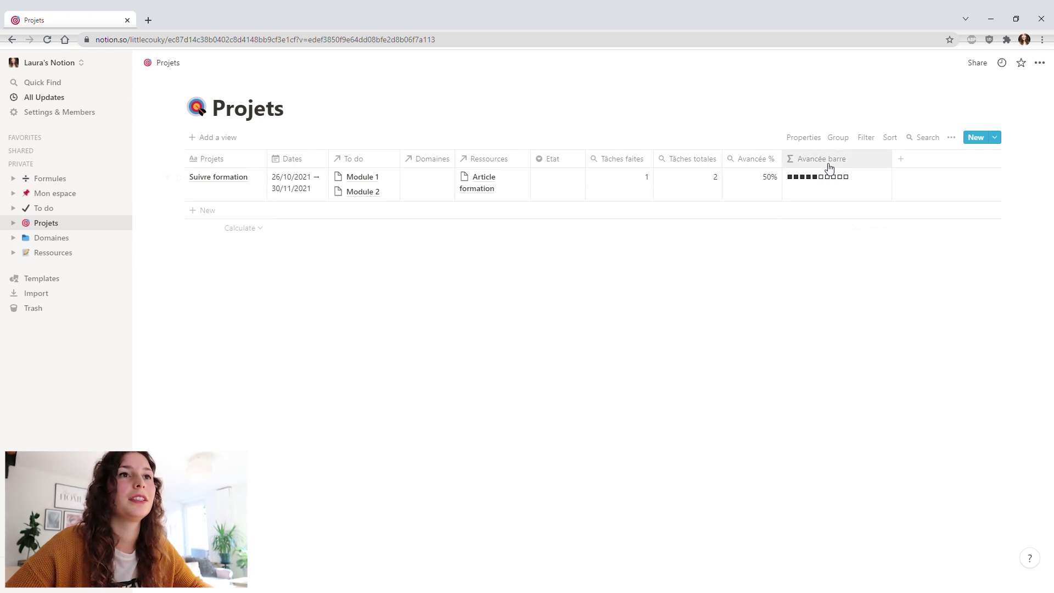
Open the Avancée barre formula and examine its completion message and the empty and filled square strings
{"action": "left_click", "coordinate": [829, 168]}
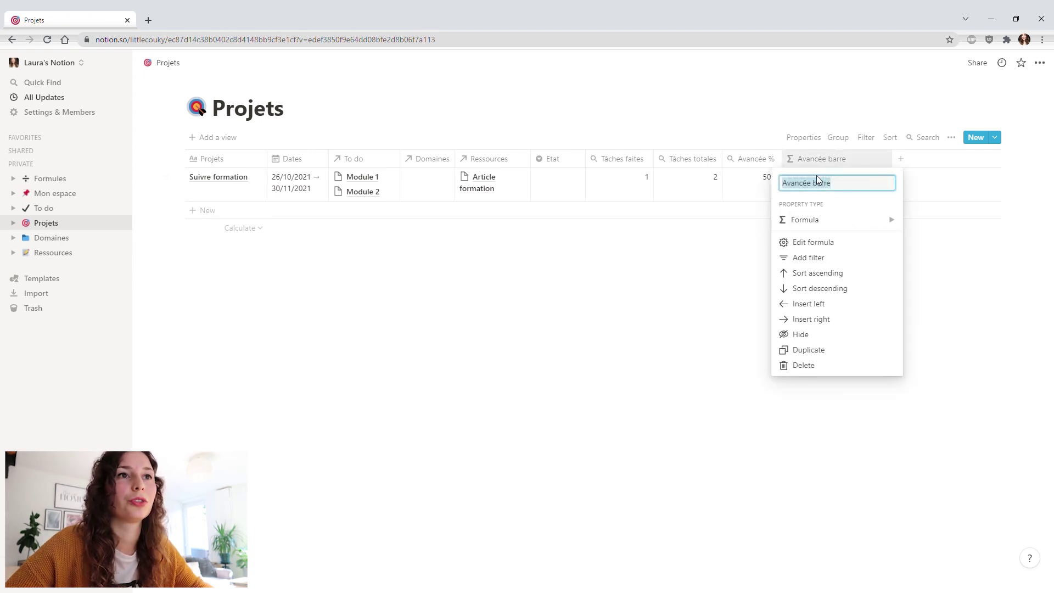
{"action": "left_click", "coordinate": [814, 245]}
{"action": "left_click_drag", "start_coordinate": [980, 211], "coordinate": [756, 228]}
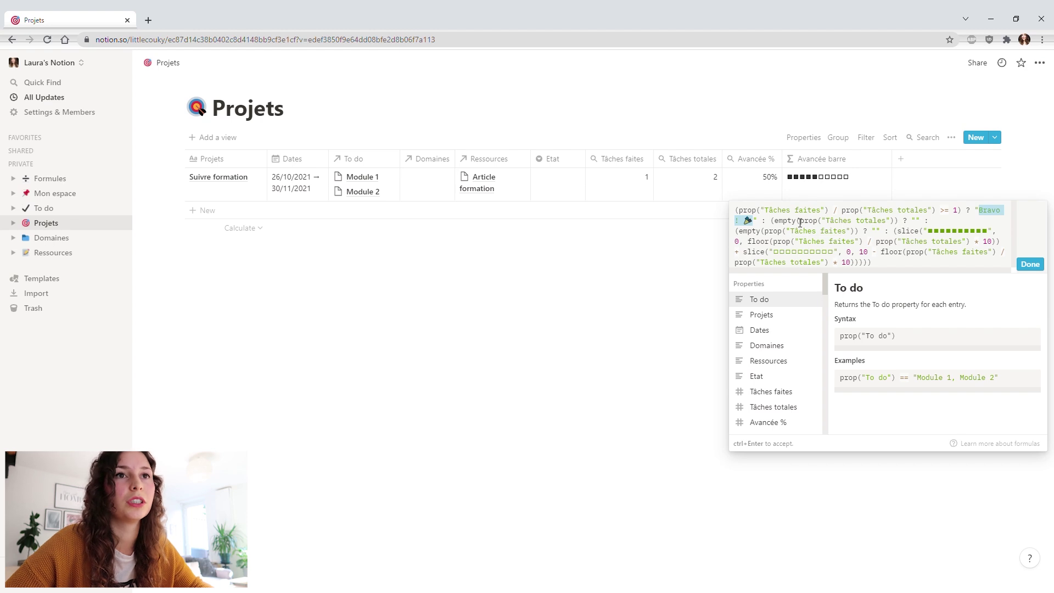
{"action": "left_click", "coordinate": [936, 233]}
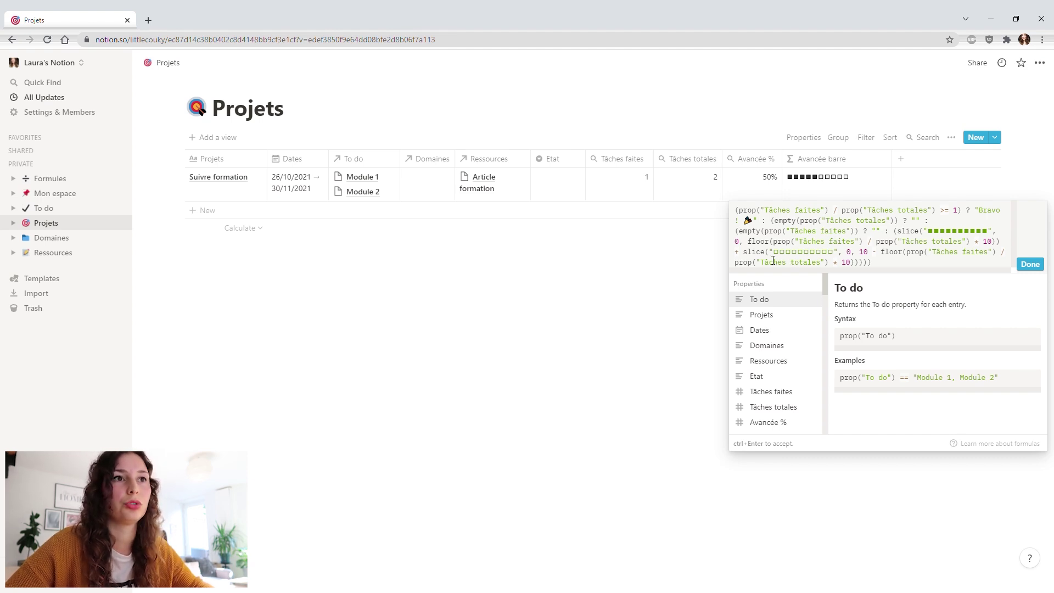
{"action": "left_click_drag", "start_coordinate": [774, 254], "coordinate": [839, 253]}
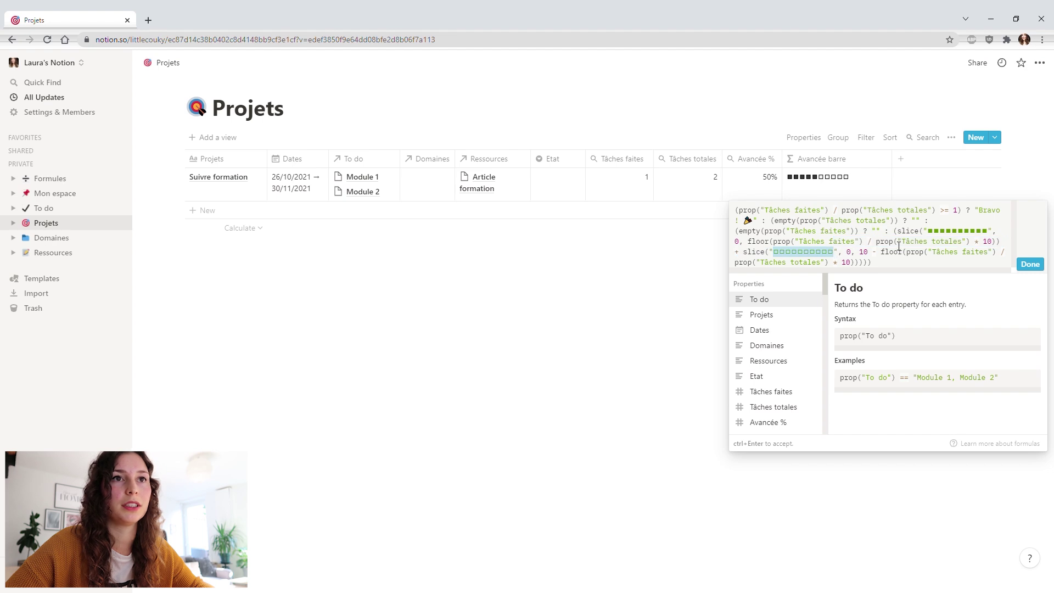
{"action": "left_click_drag", "start_coordinate": [929, 231], "coordinate": [995, 231]}
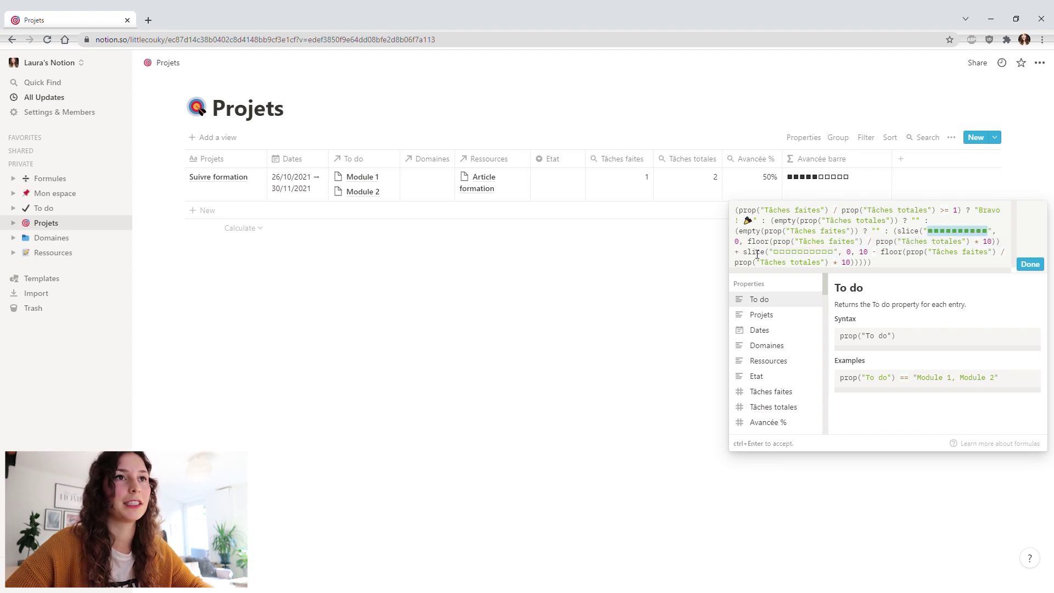
Close the formula editor and add a Formula property named Avancée barre + % to Projets
{"action": "key", "text": "Escape"}
{"action": "left_click", "coordinate": [914, 161]}
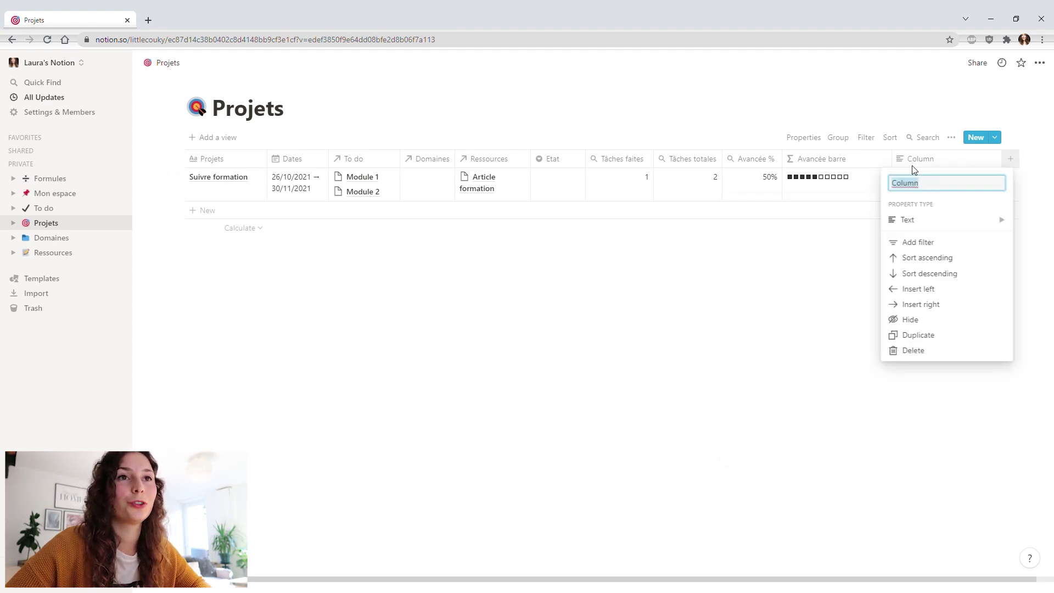
{"action": "type", "text": "Ava"}
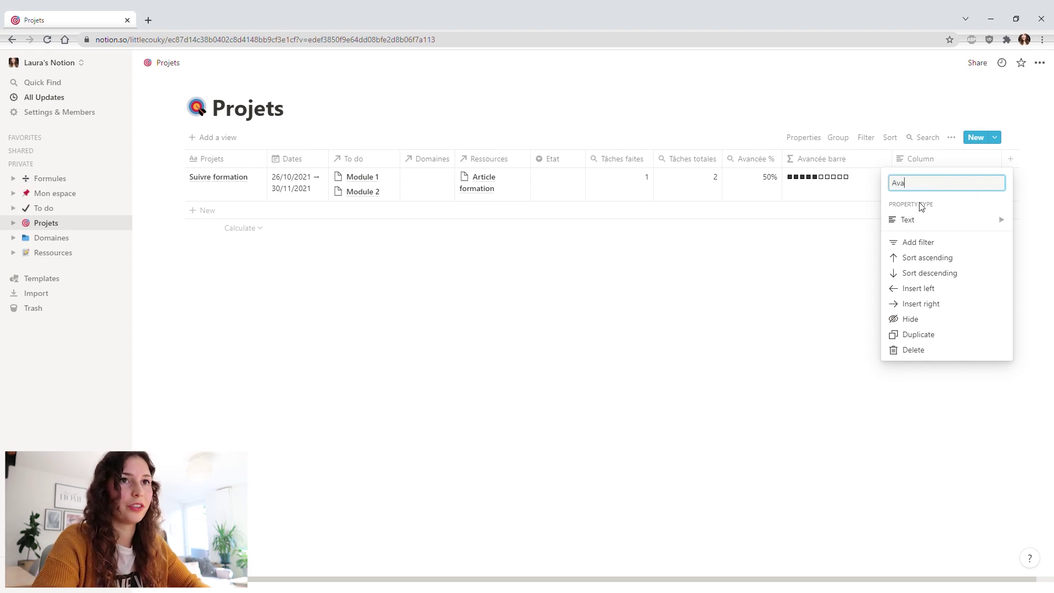
{"action": "type", "text": "ncée barre + %"}
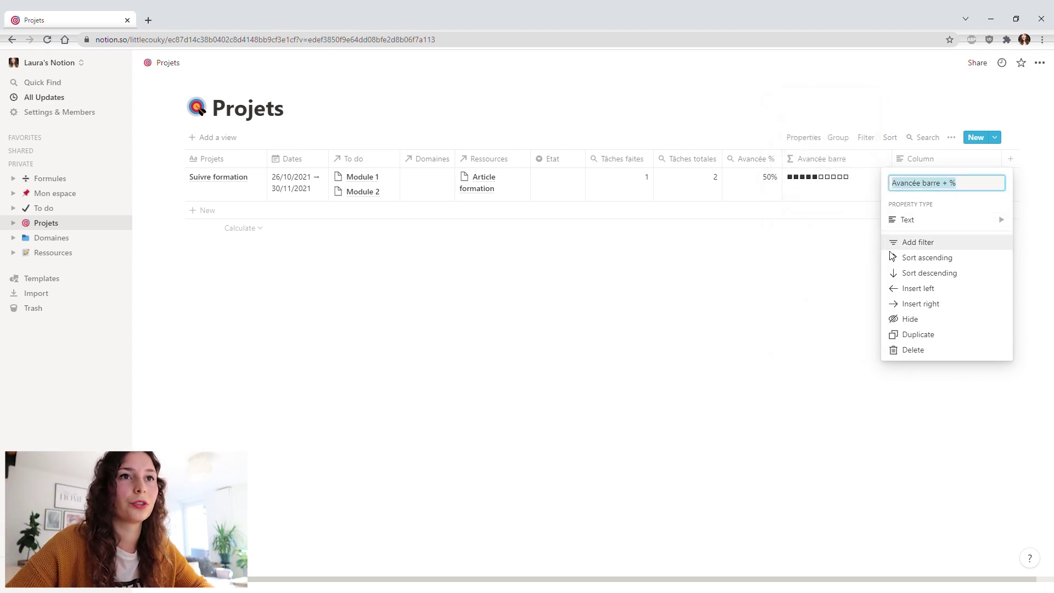
{"action": "mouse_move", "coordinate": [915, 222]}
{"action": "left_click", "coordinate": [810, 313]}
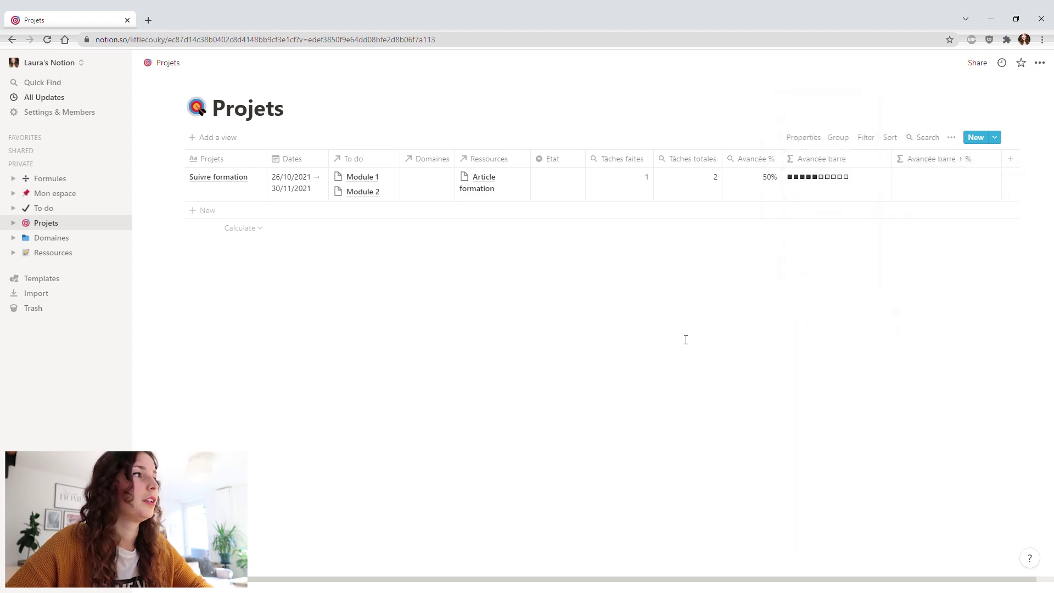
Copy the Avancée barre + % formula from the Formules page and apply it to the Avancée barre + % property of Projets
{"action": "left_click", "coordinate": [35, 178]}
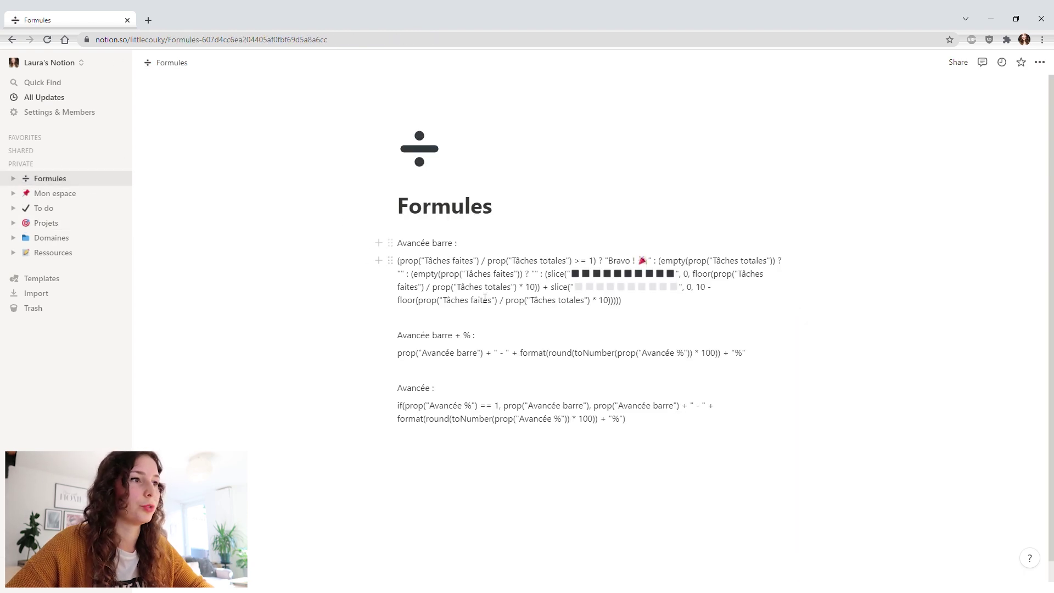
{"action": "left_click_drag", "start_coordinate": [786, 367], "coordinate": [399, 368]}
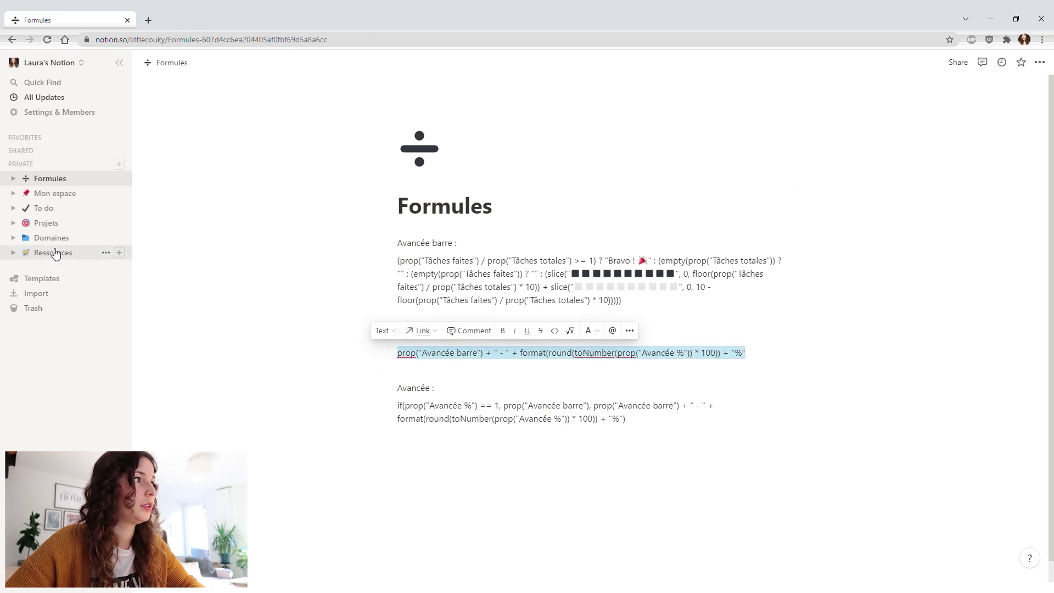
{"action": "left_click", "coordinate": [49, 223]}
{"action": "left_click", "coordinate": [940, 170]}
{"action": "key", "text": "Escape"}
{"action": "left_click", "coordinate": [940, 161]}
{"action": "left_click", "coordinate": [923, 242]}
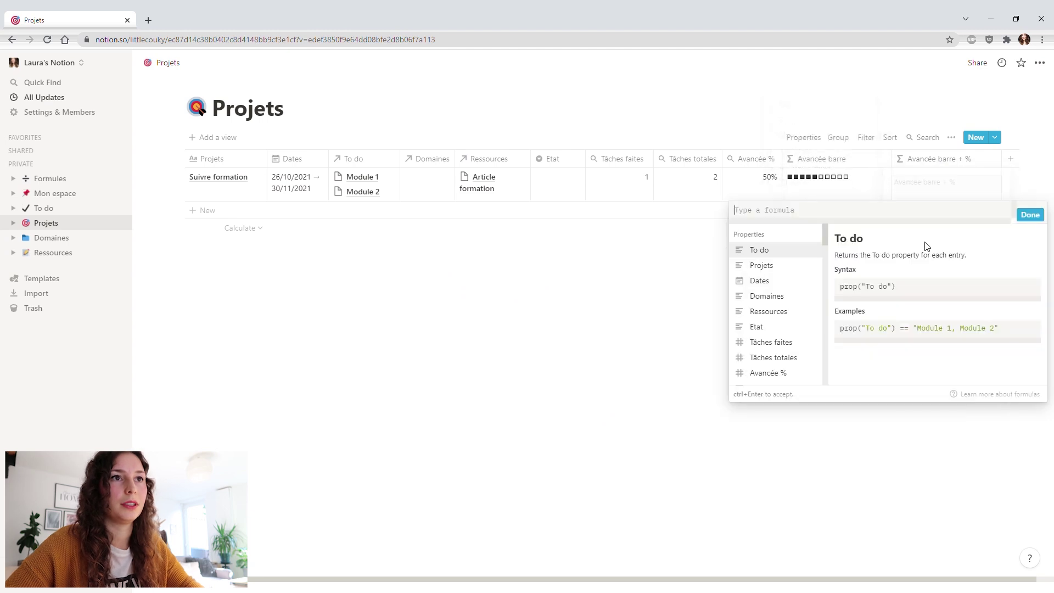
{"action": "key", "text": "ctrl+v"}
{"action": "left_click", "coordinate": [1029, 216]}
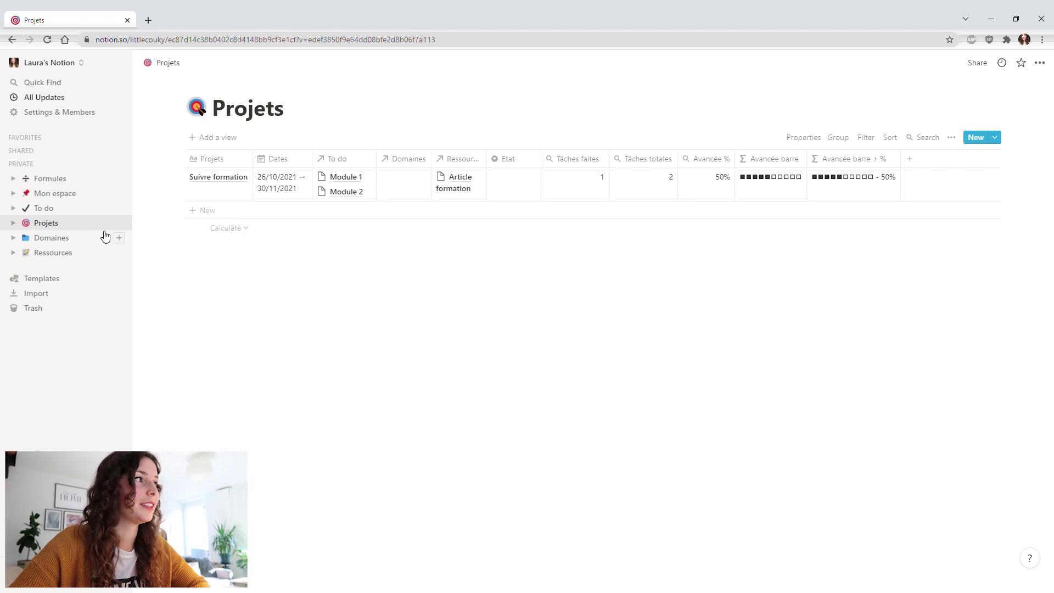
Tick the Fait ? checkbox of Module 1 in To do and check the Avancée barre + % display in Projets
{"action": "left_click", "coordinate": [48, 211]}
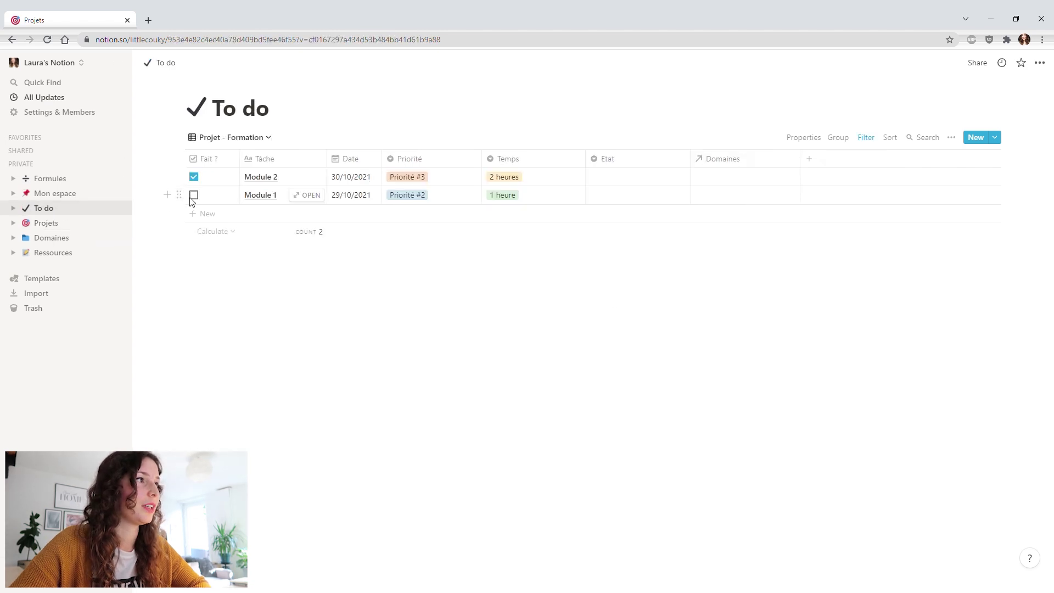
{"action": "left_click", "coordinate": [79, 229]}
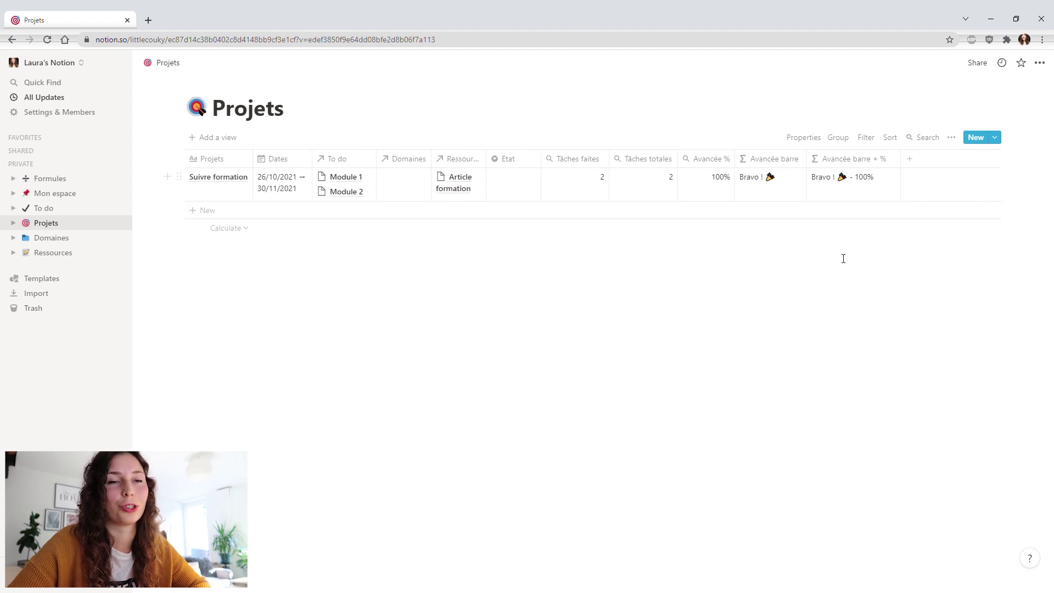
Add another Formula property named Avancée to the Projets table
{"action": "left_click", "coordinate": [921, 160]}
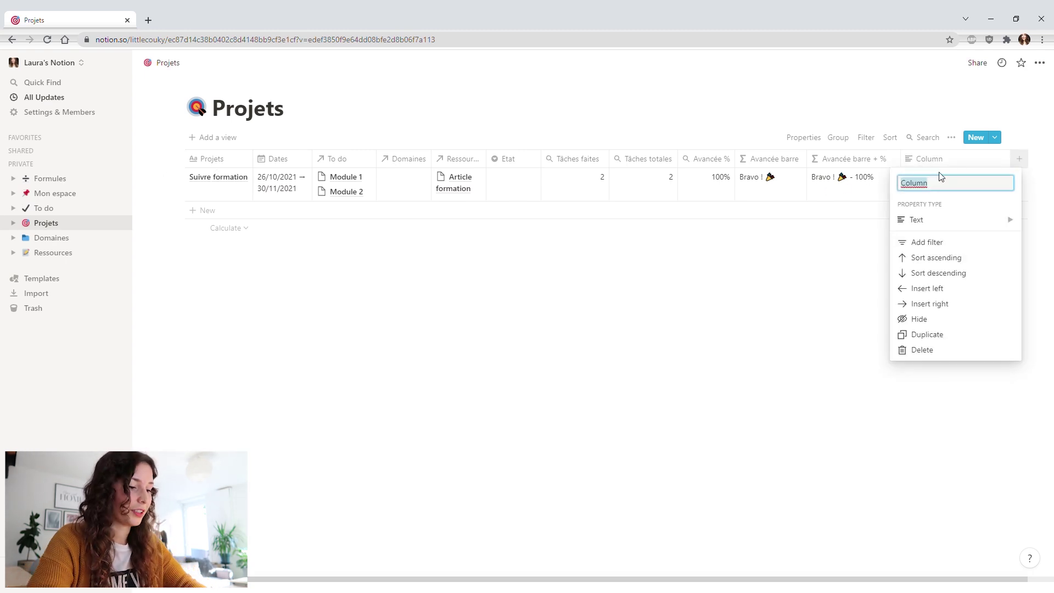
{"action": "type", "text": "Avancée"}
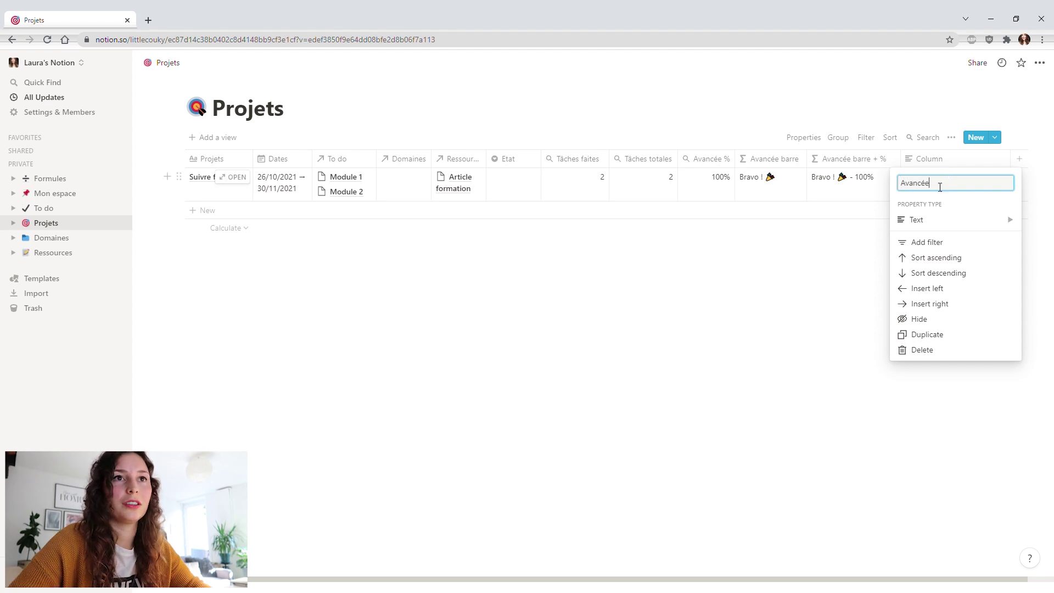
{"action": "left_click", "coordinate": [929, 219]}
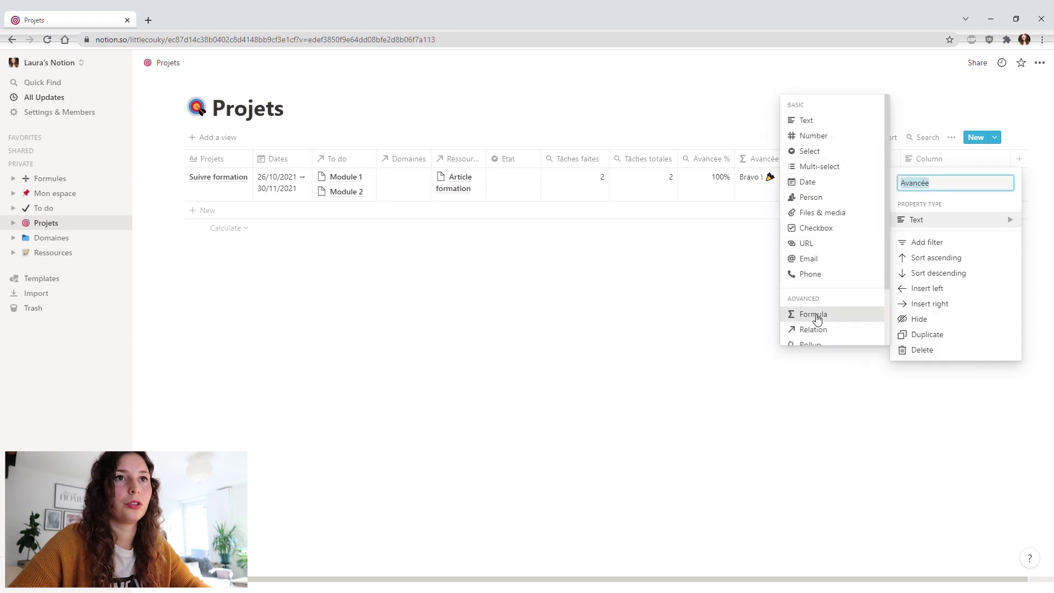
{"action": "left_click", "coordinate": [814, 314]}
Copy the conditional Avancée formula from the Formules page and apply it to the Avancée property of Projets
{"action": "left_click", "coordinate": [55, 178]}
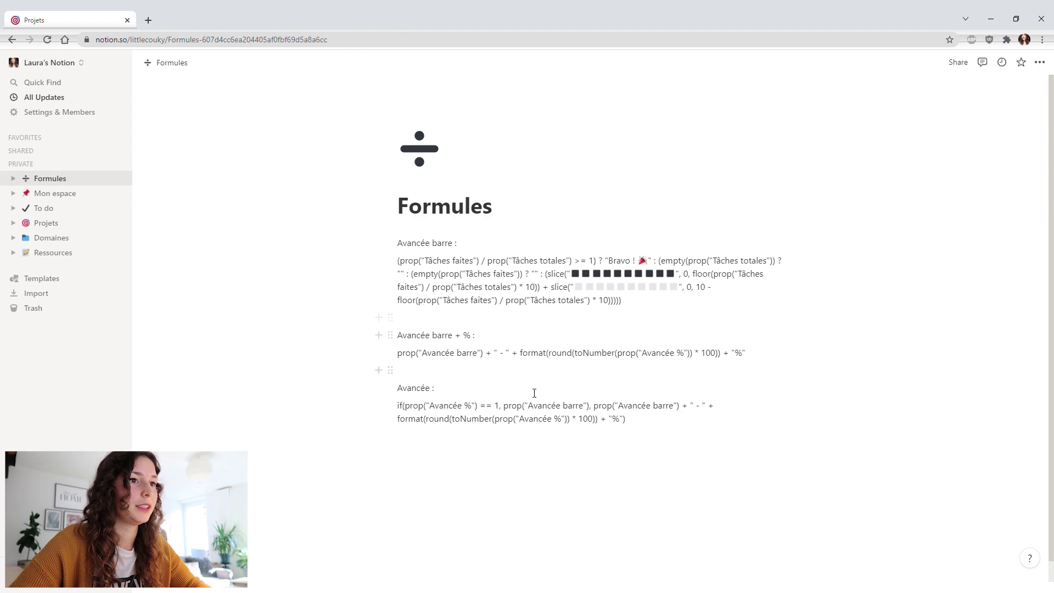
{"action": "left_click_drag", "start_coordinate": [626, 421], "coordinate": [399, 414]}
{"action": "key", "text": "ctrl+c"}
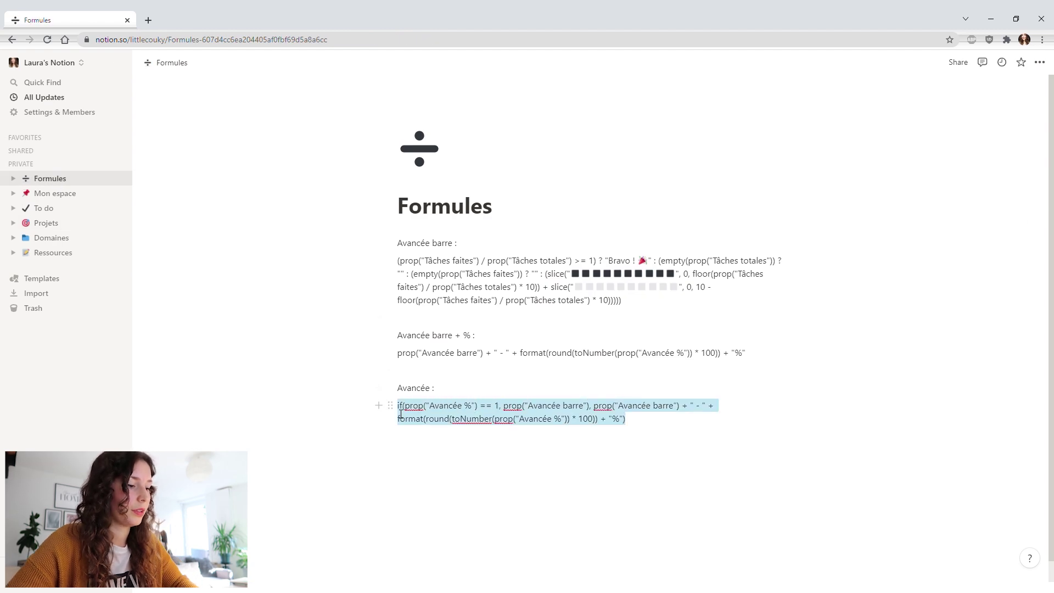
{"action": "left_click", "coordinate": [44, 223]}
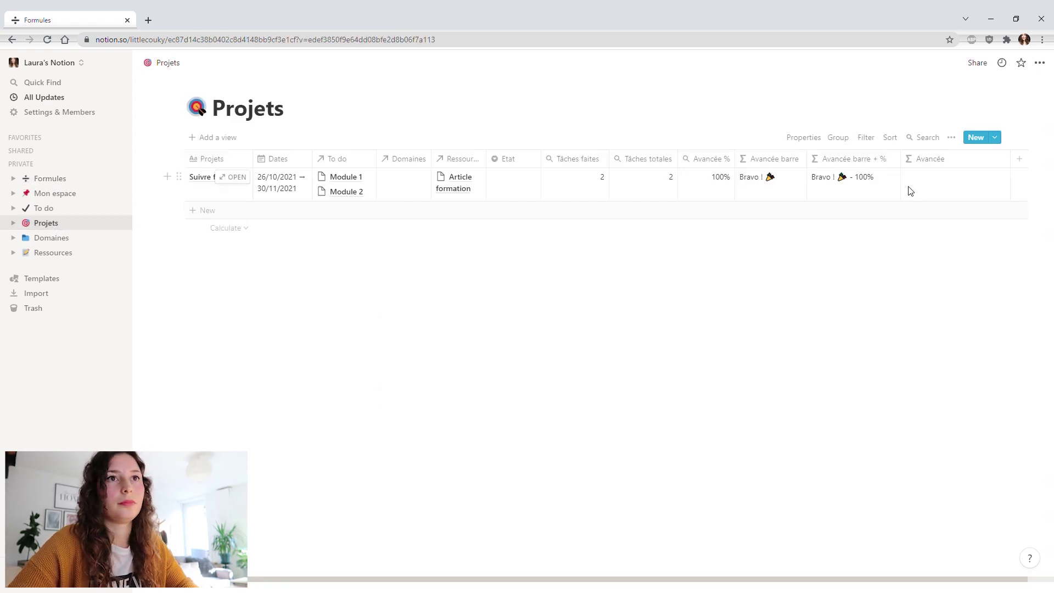
{"action": "left_click", "coordinate": [934, 159]}
{"action": "left_click", "coordinate": [926, 241]}
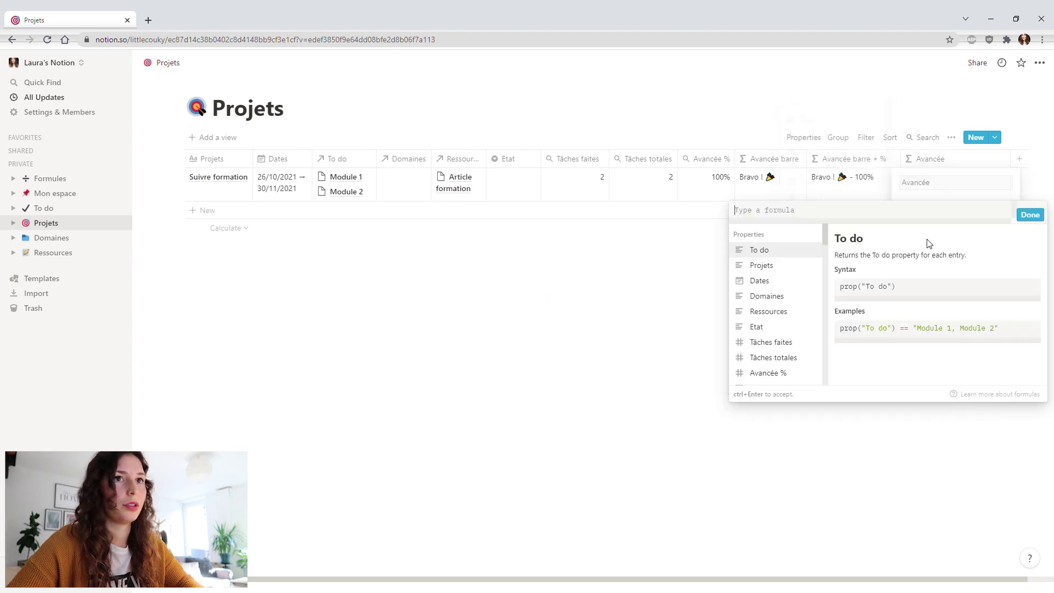
{"action": "key", "text": "ctrl+v"}
{"action": "left_click", "coordinate": [1030, 233]}
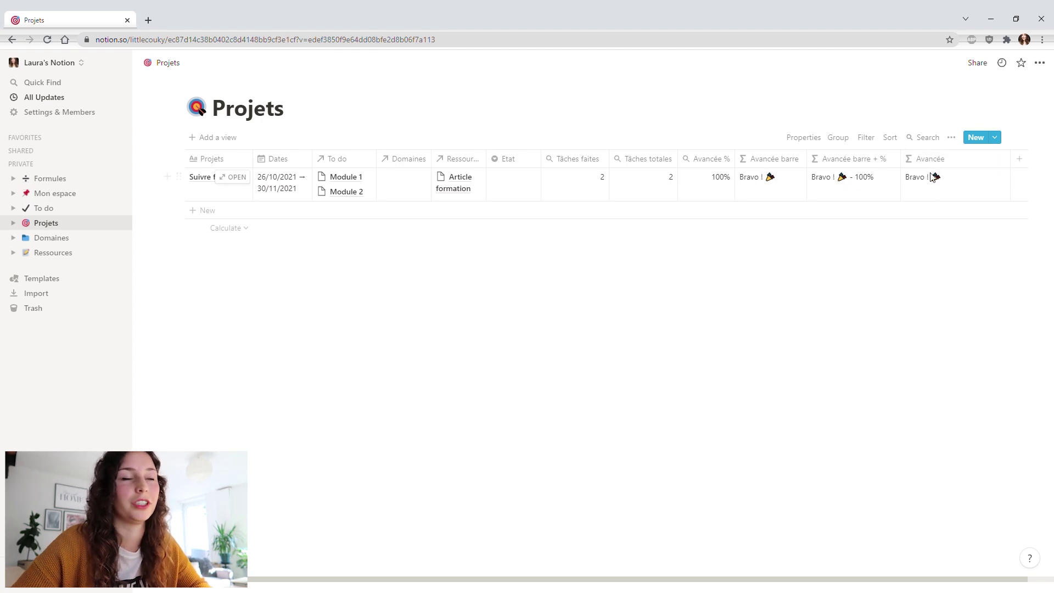
Clear the Fait ? checkbox of Module 1 in To do and compare the three progress columns in Projets
{"action": "left_click", "coordinate": [38, 209]}
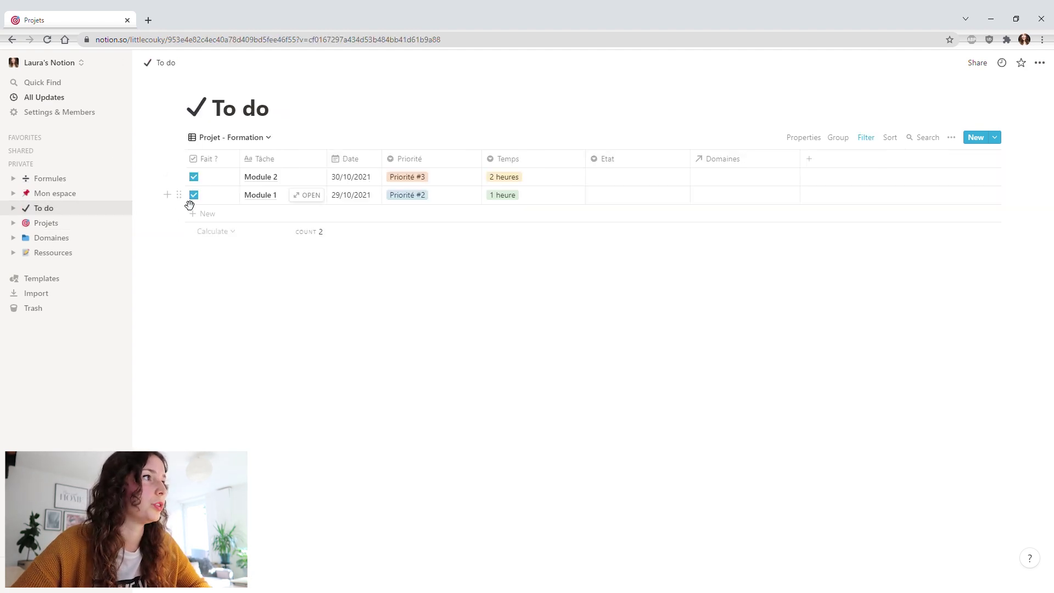
{"action": "left_click", "coordinate": [49, 223]}
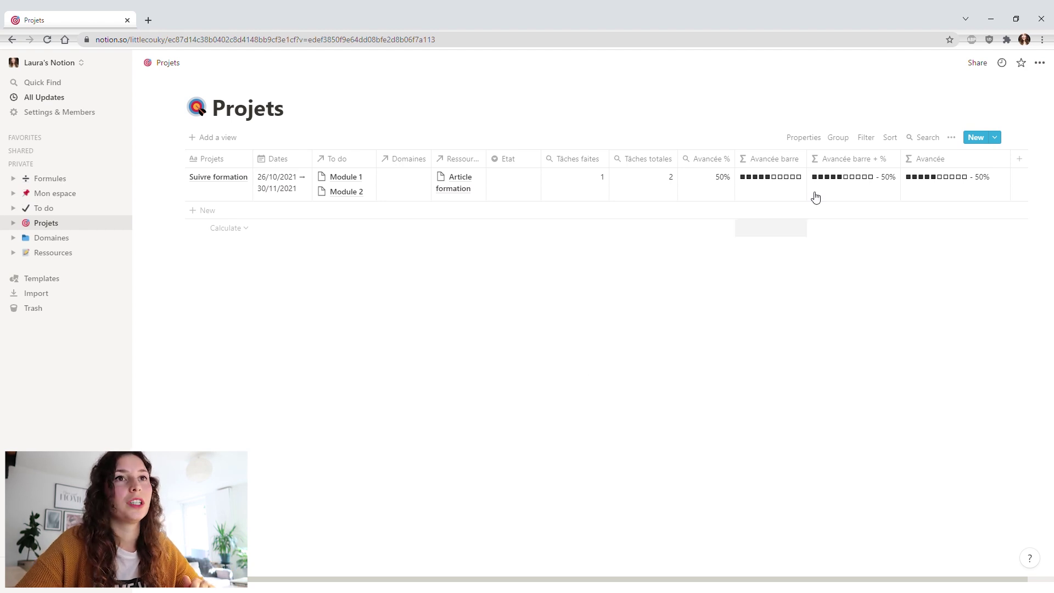
Hide the Tâches faites, Tâches totales, Avancée %, Avancée barre and Avancée barre + % properties in the Projets table
{"action": "left_click", "coordinate": [951, 138]}
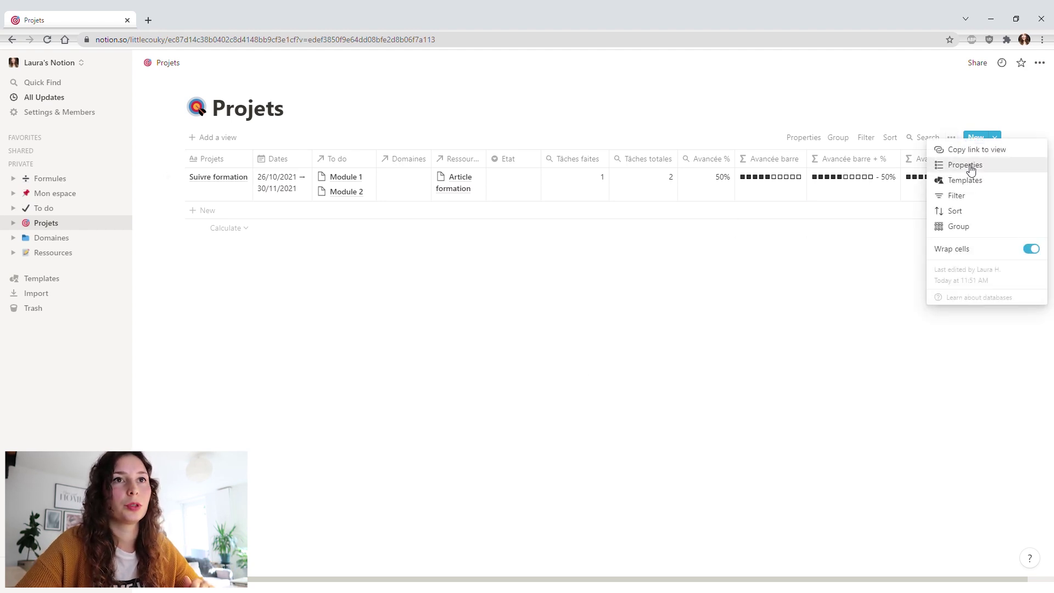
{"action": "left_click", "coordinate": [965, 165]}
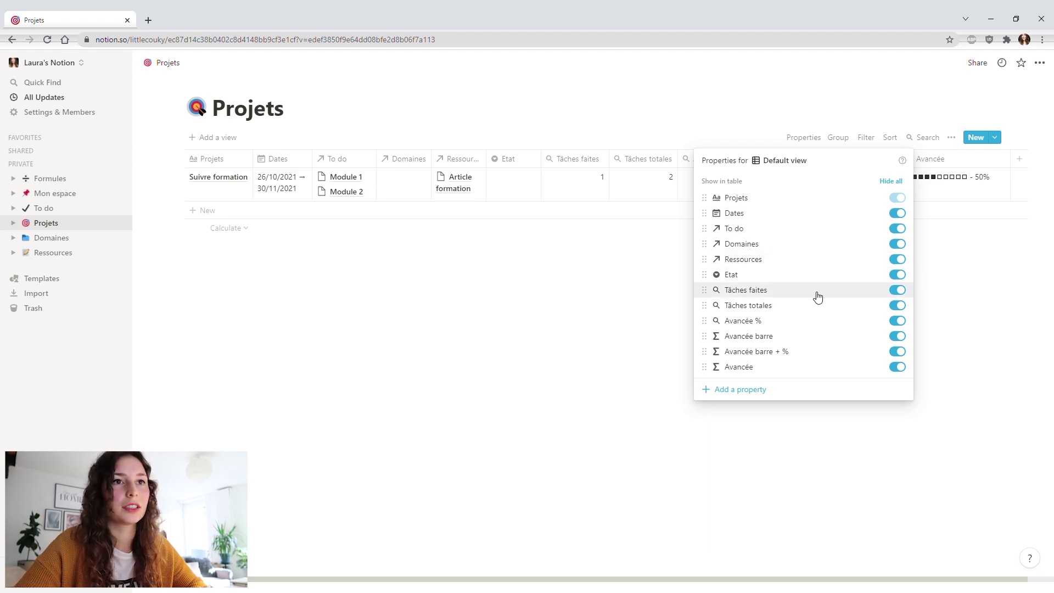
{"action": "left_click", "coordinate": [900, 290]}
{"action": "left_click", "coordinate": [900, 305]}
{"action": "left_click", "coordinate": [900, 322]}
{"action": "left_click", "coordinate": [900, 336]}
{"action": "left_click", "coordinate": [901, 351]}
Move the Avancée property directly after Etat in the property order and widen the table columns
{"action": "left_click_drag", "start_coordinate": [870, 374], "coordinate": [856, 291]}
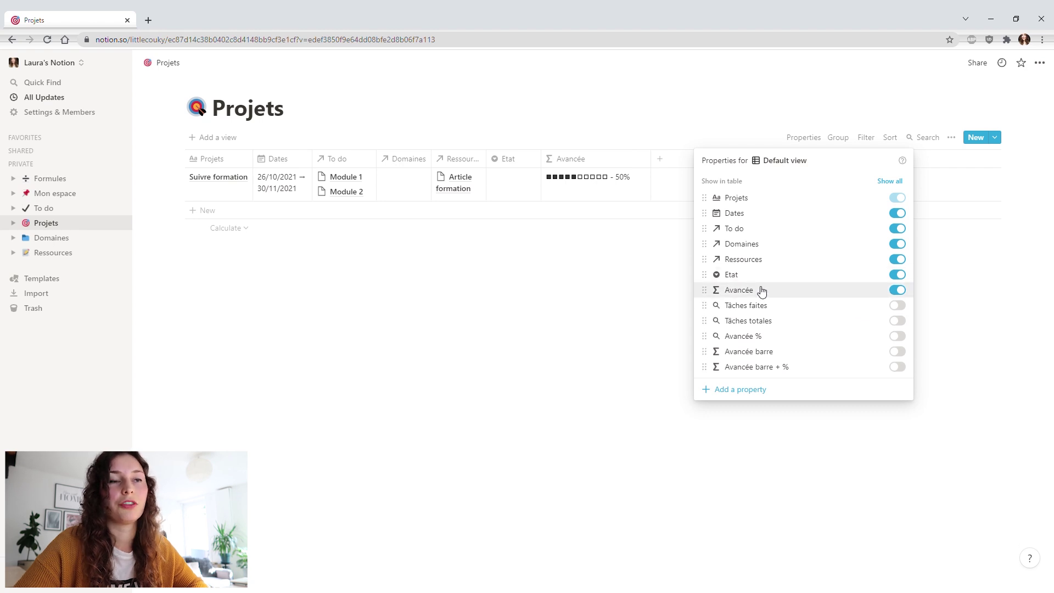
{"action": "left_click", "coordinate": [570, 291]}
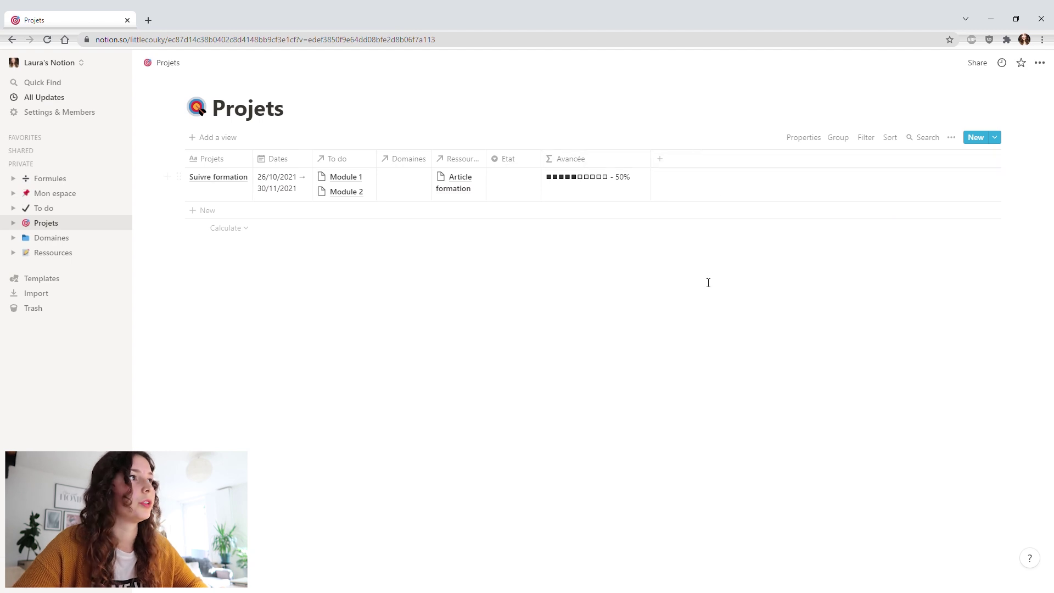
{"action": "left_click_drag", "start_coordinate": [253, 159], "coordinate": [306, 158]}
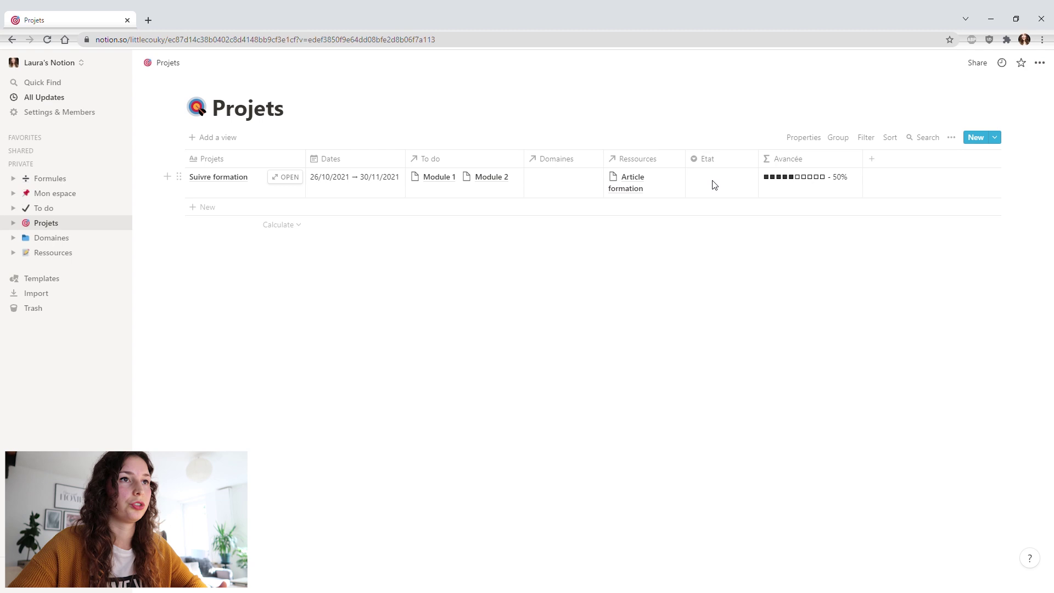
Create the options A venir, En cours and Terminé in the Etat property from the Suivre formation row
{"action": "left_click", "coordinate": [715, 185]}
{"action": "type", "text": "A venir"}
{"action": "key", "text": "Return"}
{"action": "type", "text": "E"}
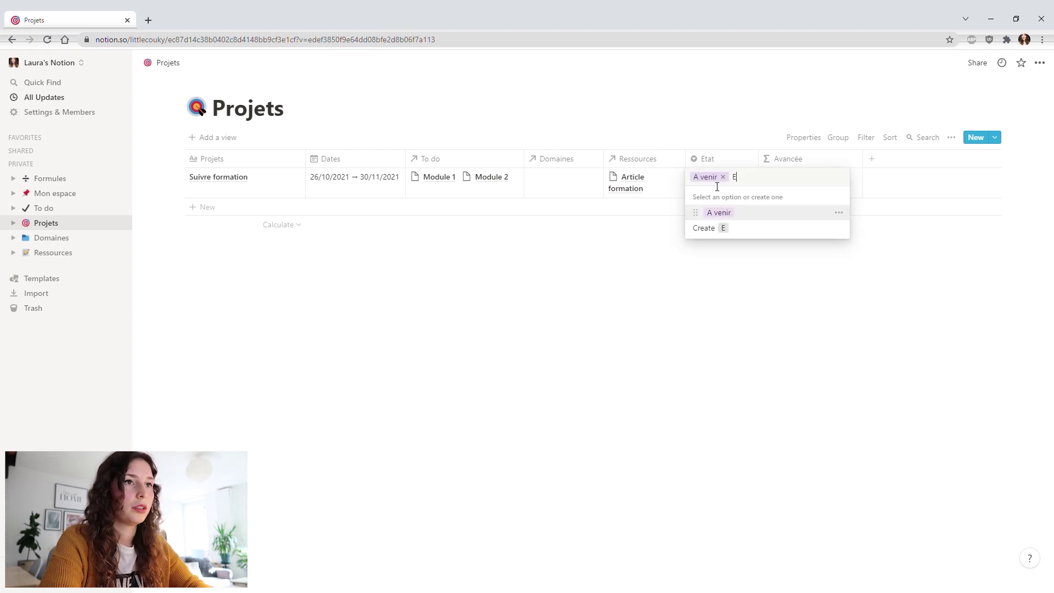
{"action": "type", "text": "n cours"}
{"action": "key", "text": "Return"}
{"action": "type", "text": "Terminé"}
{"action": "key", "text": "Return"}
{"action": "left_click", "coordinate": [696, 176]}
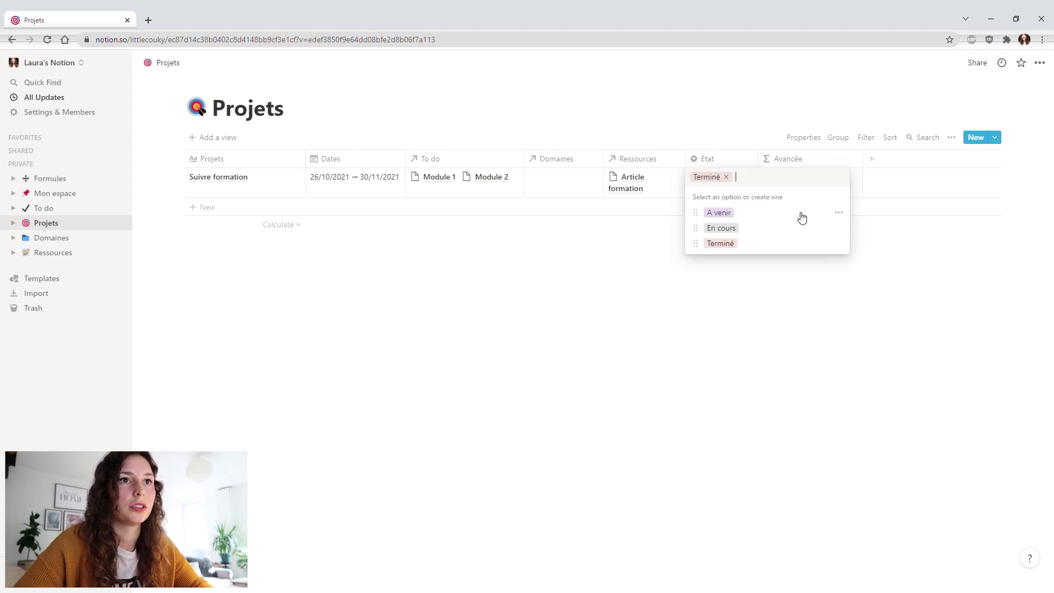
Set the color of the En cours option to green and close the Etat option list
{"action": "left_click", "coordinate": [838, 228]}
{"action": "left_click", "coordinate": [824, 388]}
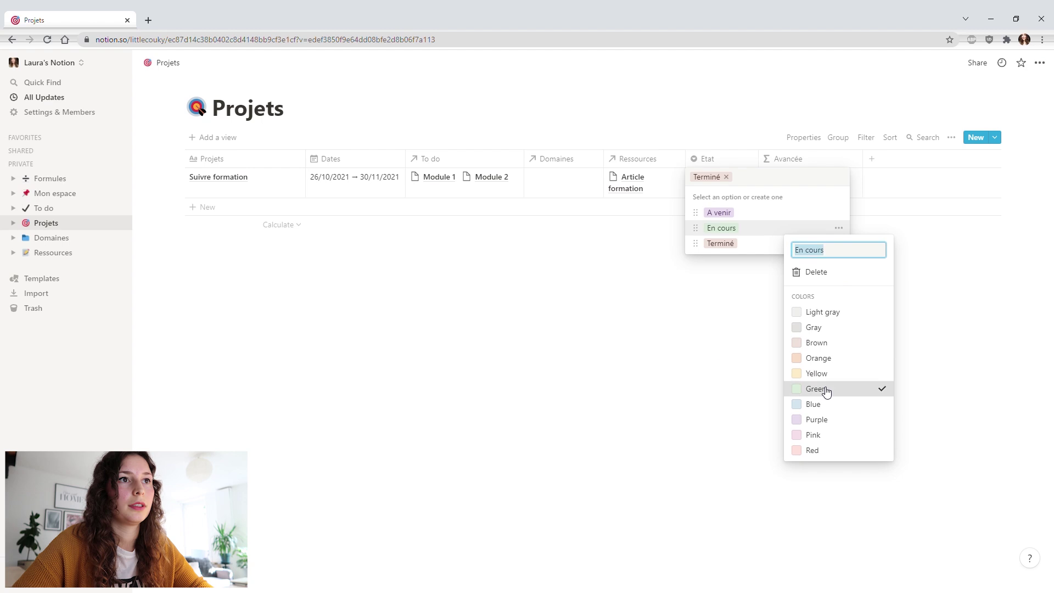
{"action": "key", "text": "Escape"}
{"action": "key", "text": "Escape"}
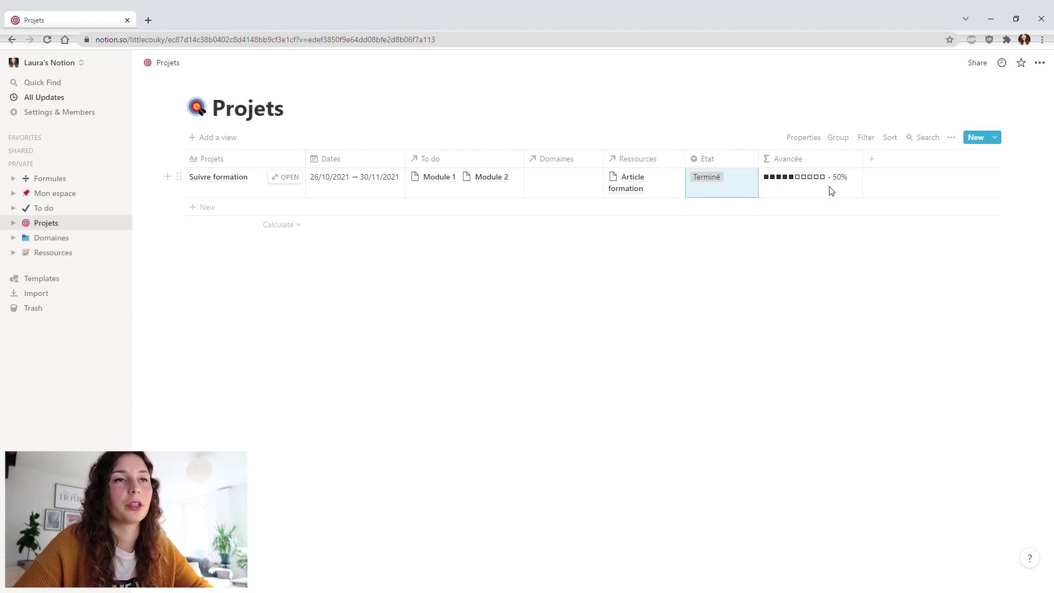
Set the Etat of the Suivre formation project to En cours
{"action": "left_click", "coordinate": [720, 188]}
{"action": "left_click", "coordinate": [729, 230]}
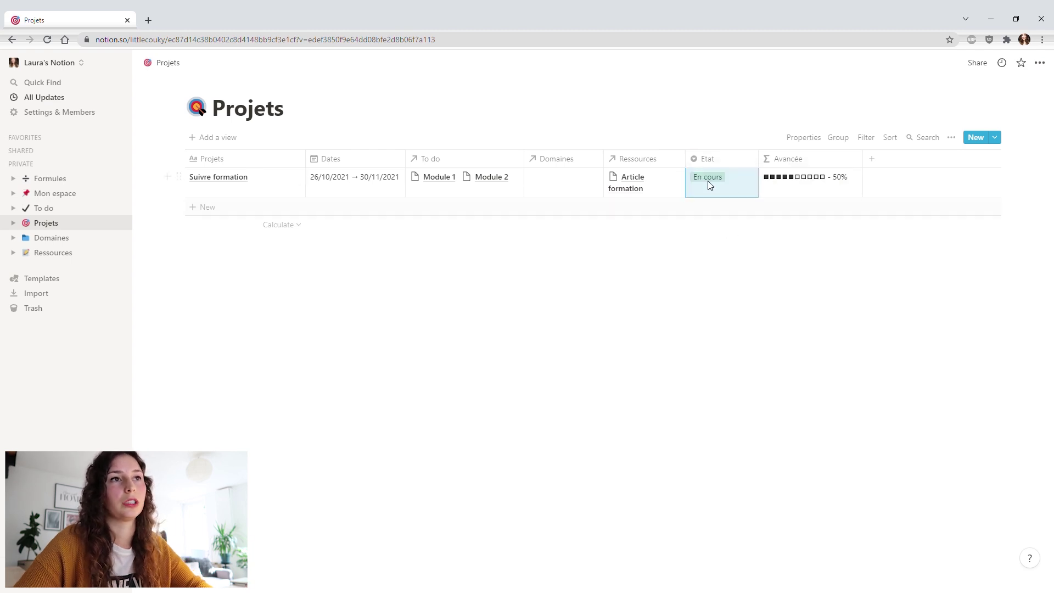
{"action": "left_click", "coordinate": [681, 337]}
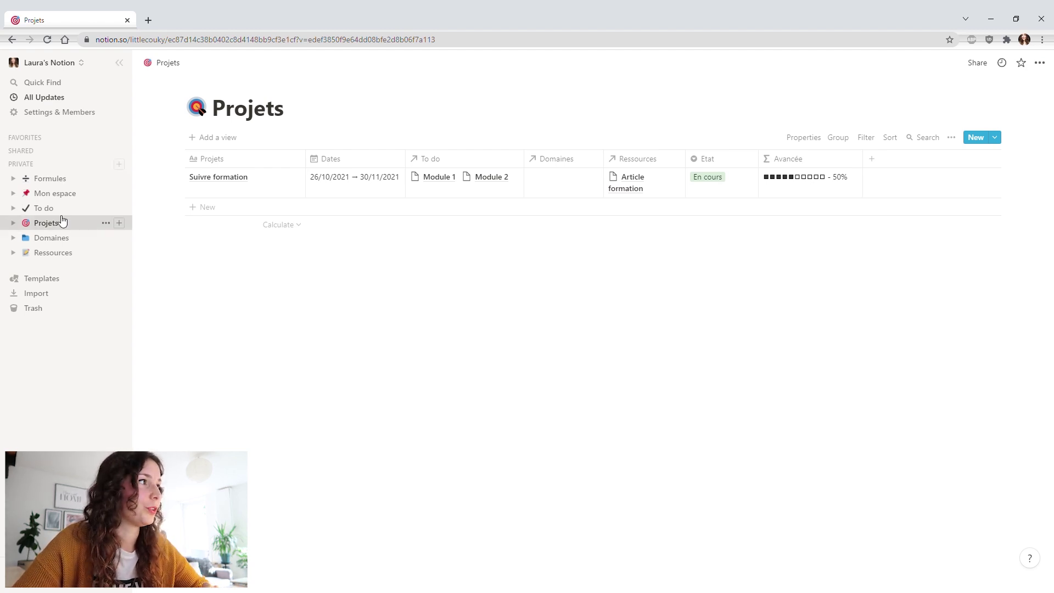
Look at the example Projets database in Mon espace in its Tableau view and its Galerie view
{"action": "left_click", "coordinate": [52, 194]}
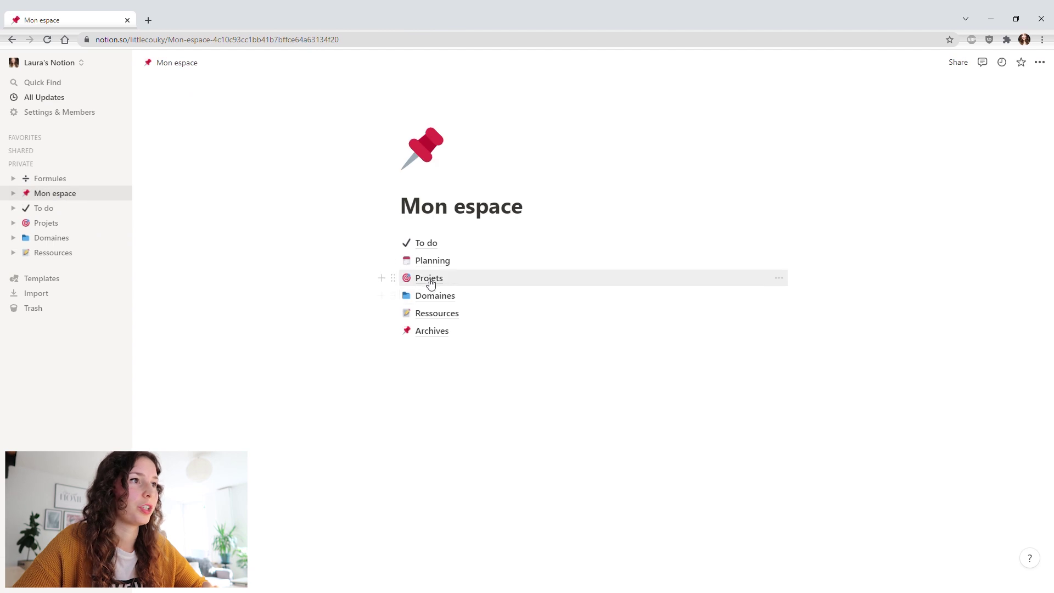
{"action": "left_click", "coordinate": [429, 279]}
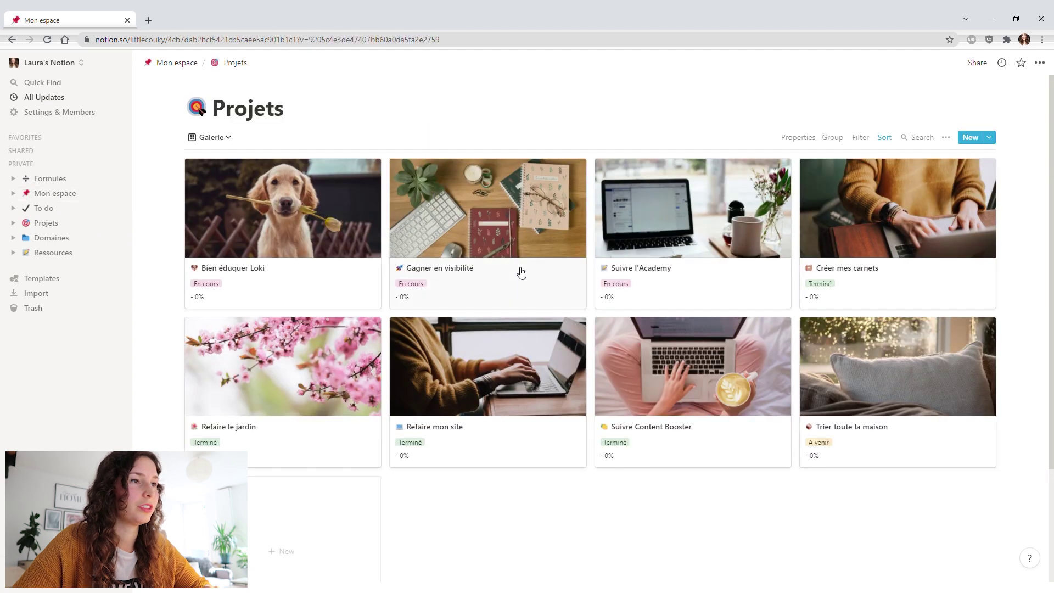
{"action": "left_click", "coordinate": [222, 137]}
{"action": "left_click", "coordinate": [157, 194]}
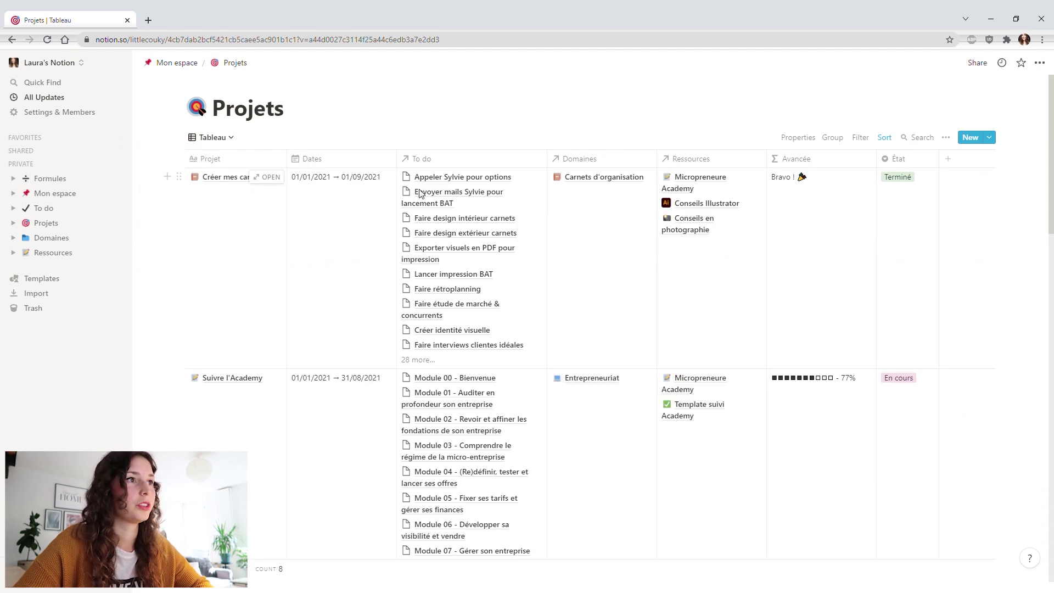
{"action": "left_click", "coordinate": [225, 137]}
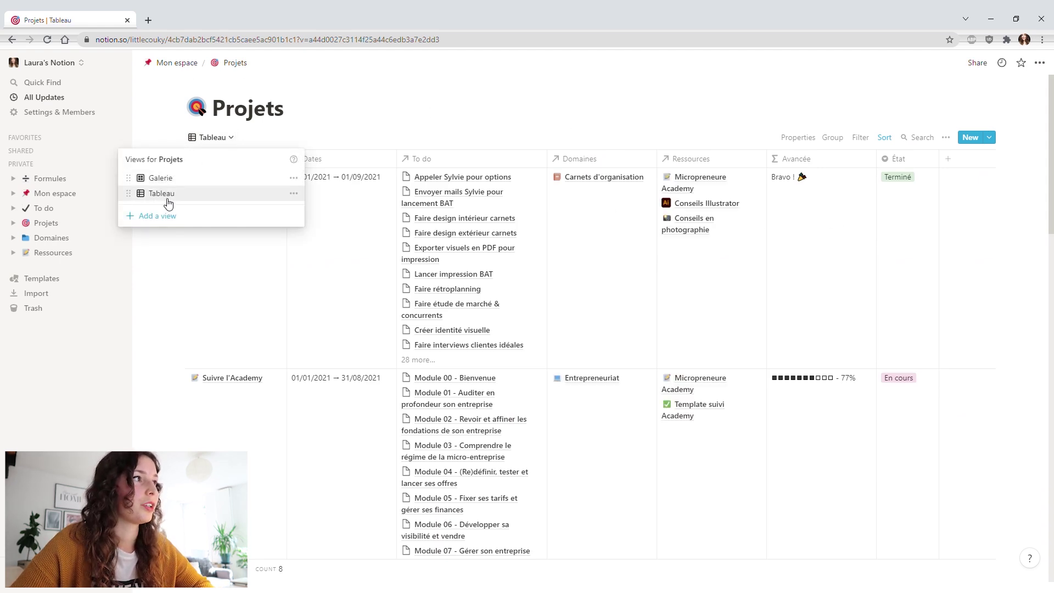
{"action": "left_click", "coordinate": [160, 178]}
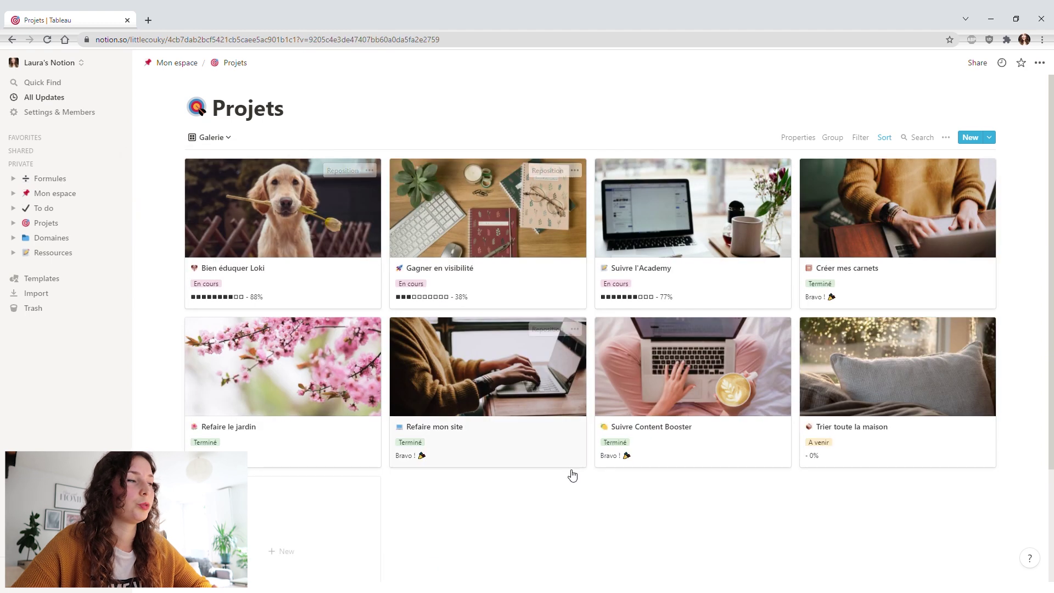
Create a Gallery view named Galerie in the private Projets database that contains the Suivre formation project
{"action": "left_click", "coordinate": [59, 229]}
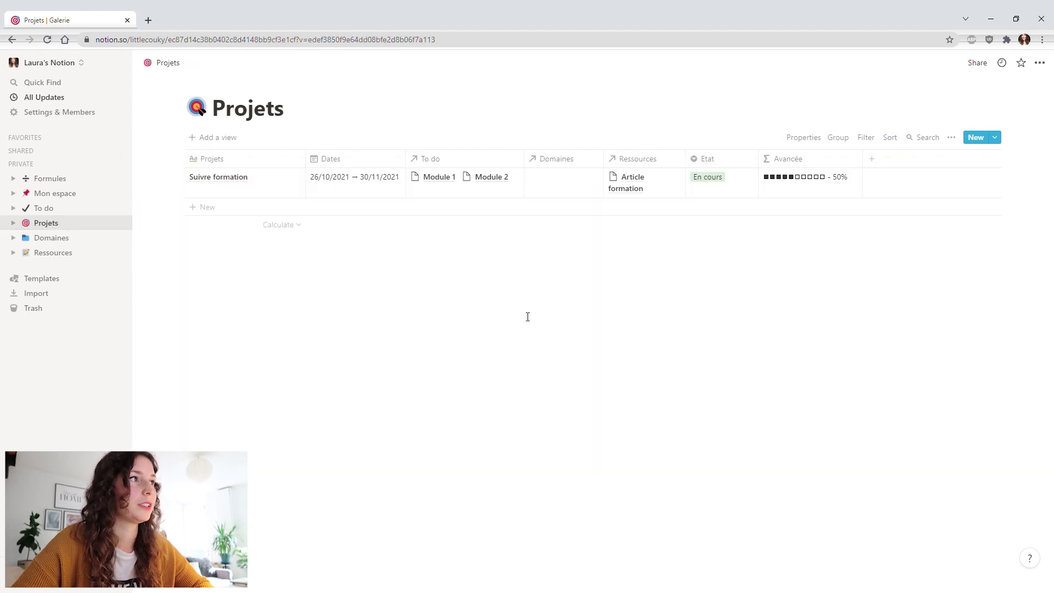
{"action": "left_click", "coordinate": [220, 138]}
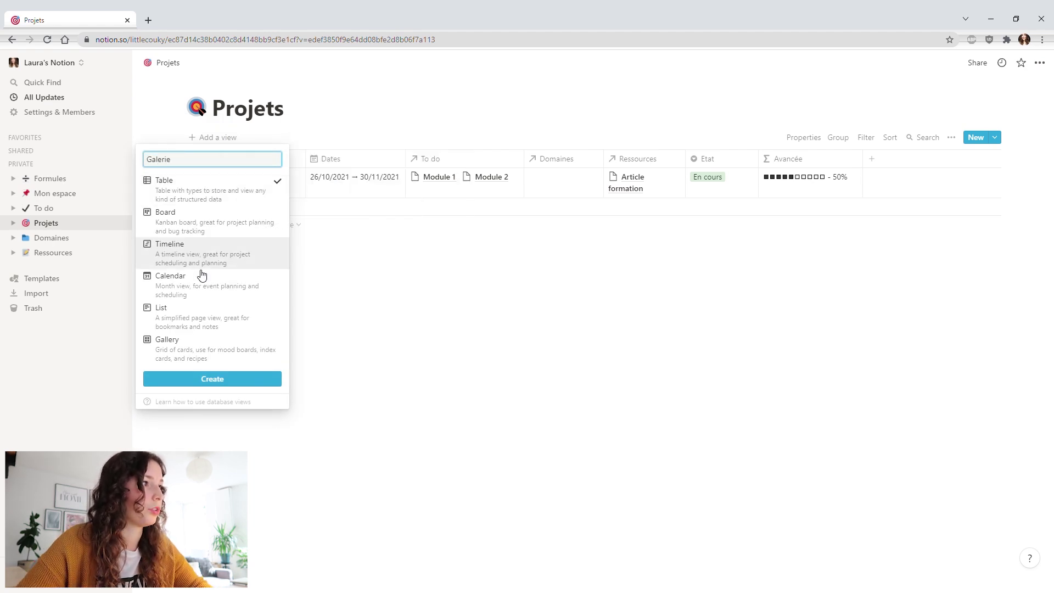
{"action": "left_click", "coordinate": [193, 346]}
{"action": "left_click", "coordinate": [212, 379]}
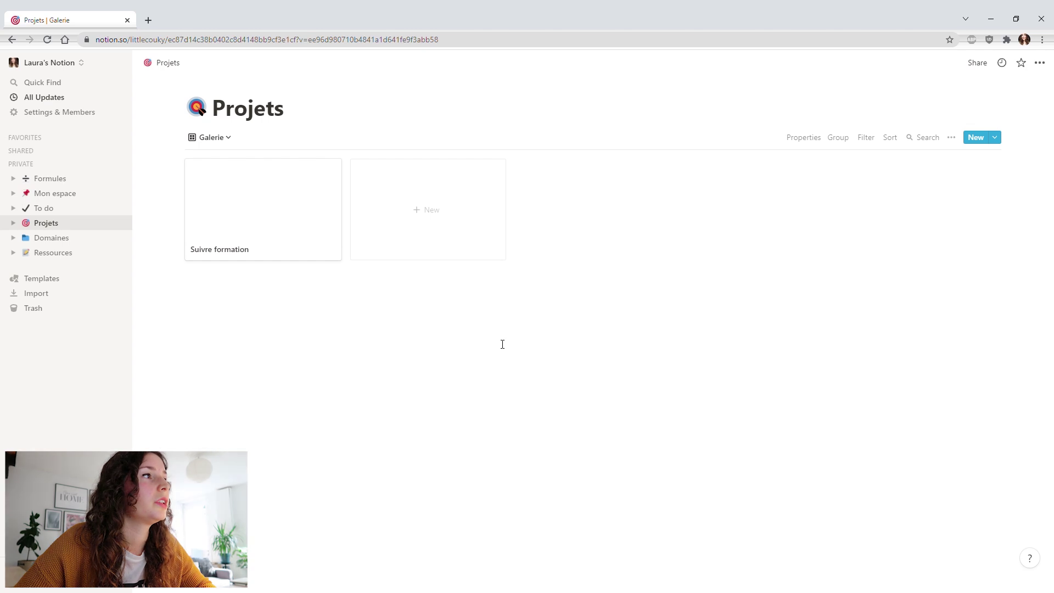
Add three new projects to the gallery, titled Eduquer Loki, Refaire site and Refaire jardin
{"action": "left_click", "coordinate": [422, 228]}
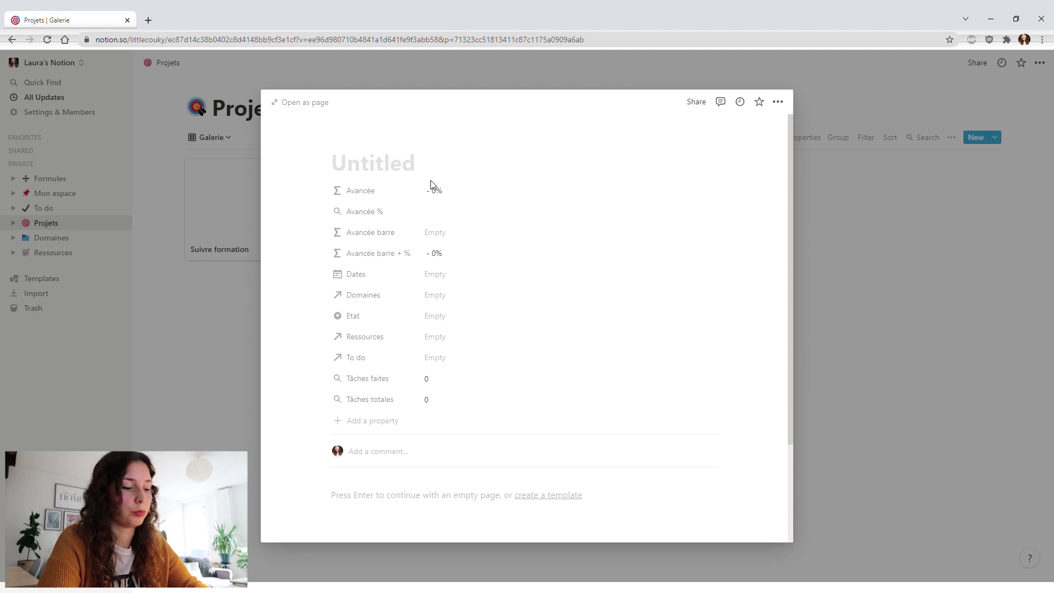
{"action": "type", "text": "Eduquer Loki"}
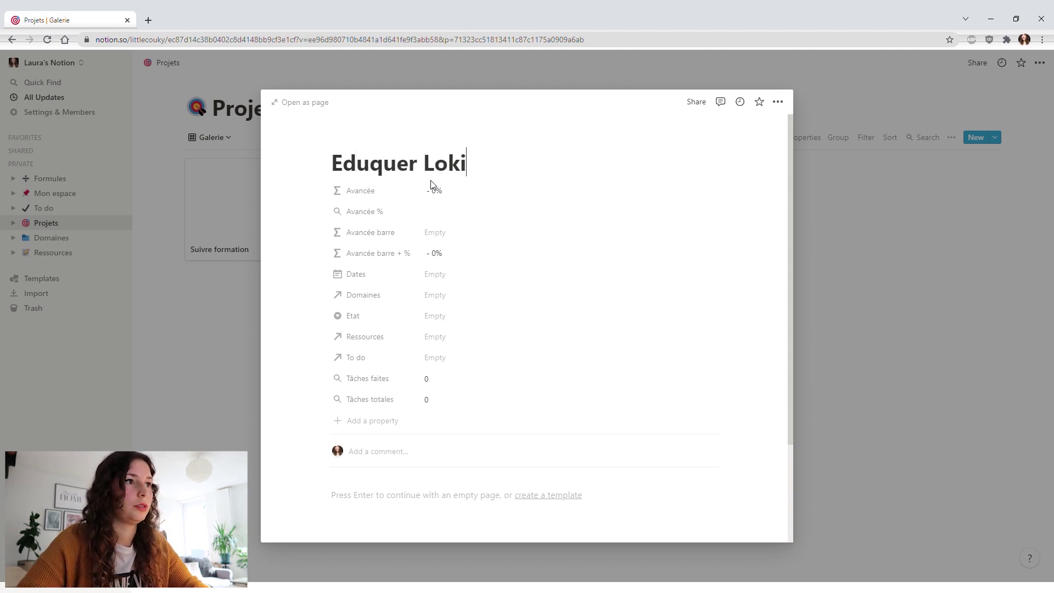
{"action": "left_click", "coordinate": [245, 362]}
{"action": "left_click", "coordinate": [572, 219]}
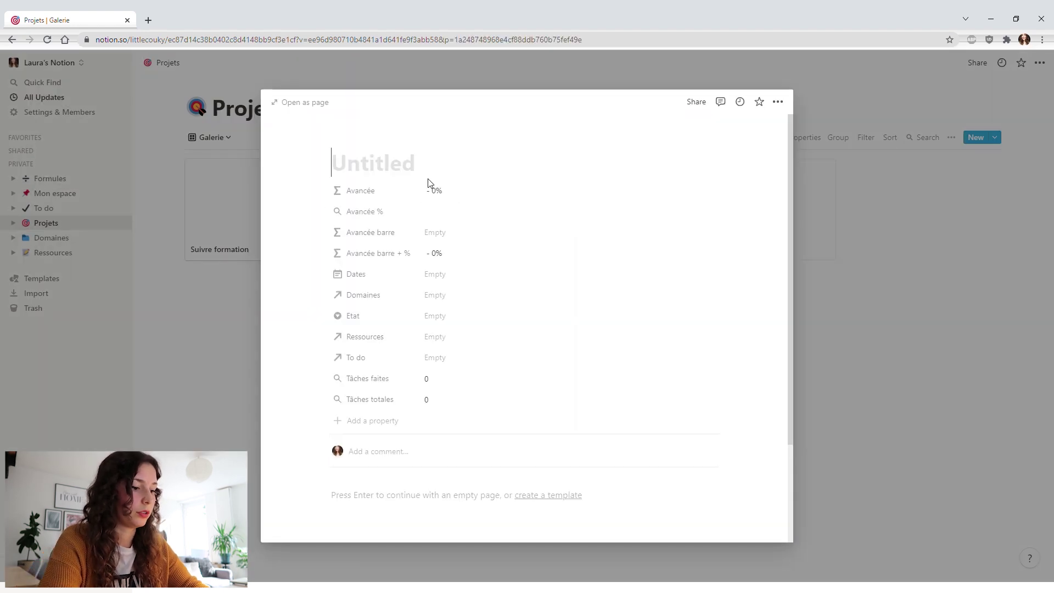
{"action": "type", "text": "Refaire site"}
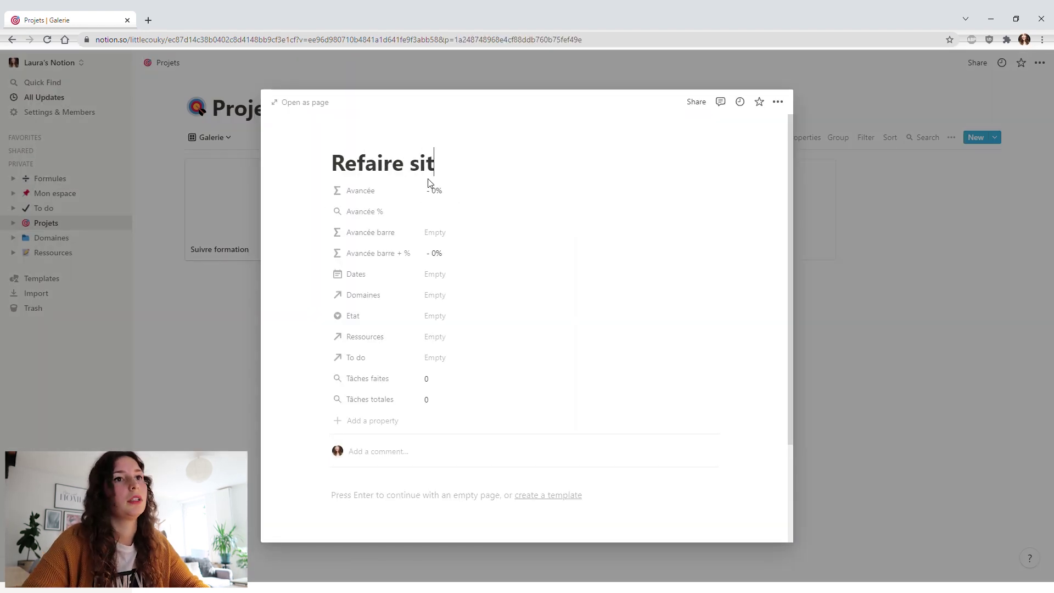
{"action": "left_click", "coordinate": [907, 254]}
{"action": "left_click", "coordinate": [736, 233]}
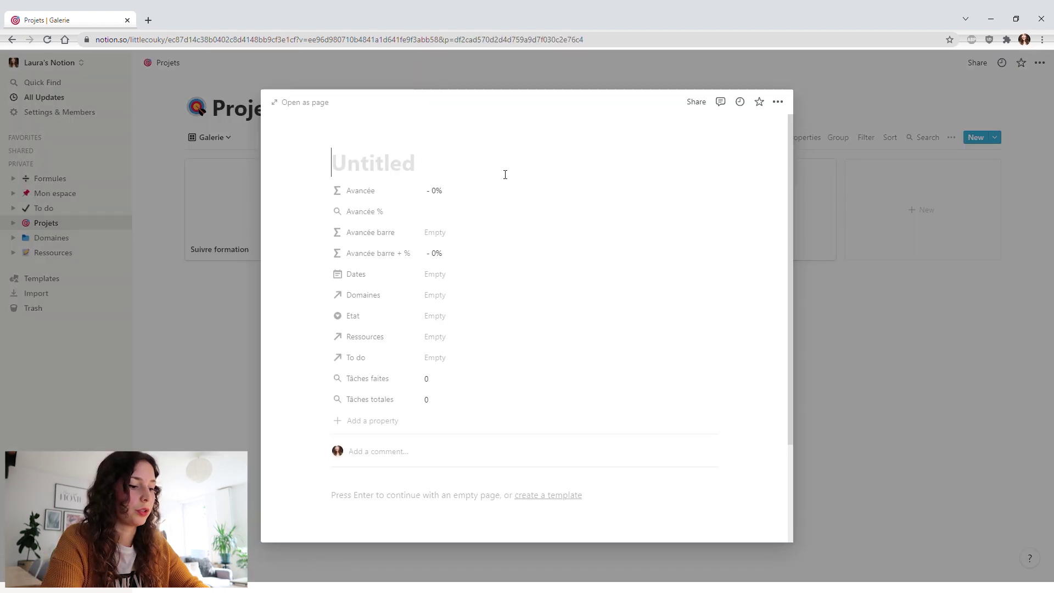
{"action": "type", "text": "Refaire jardin"}
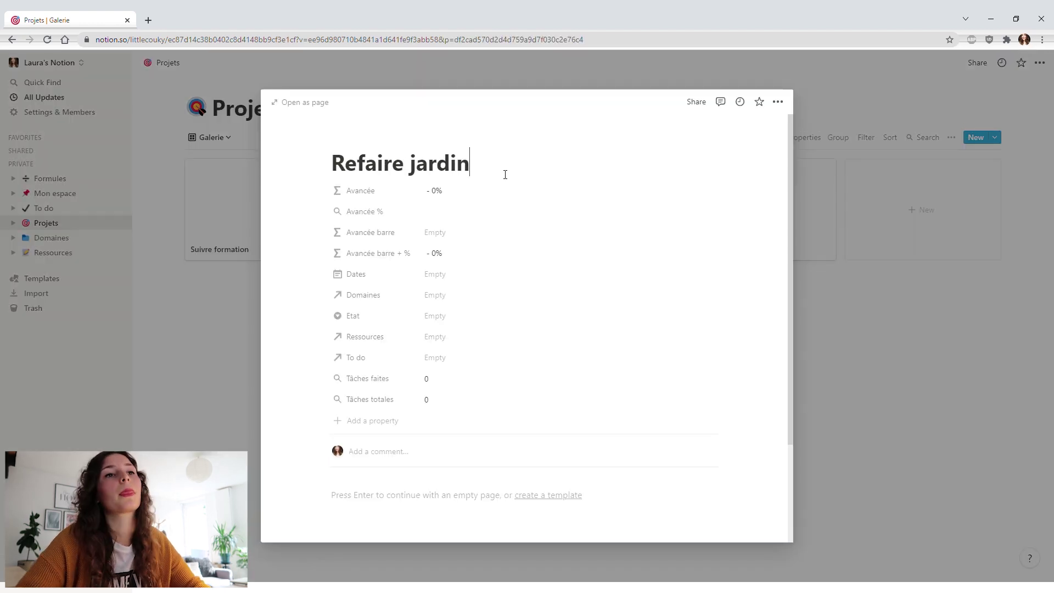
{"action": "left_click", "coordinate": [868, 324]}
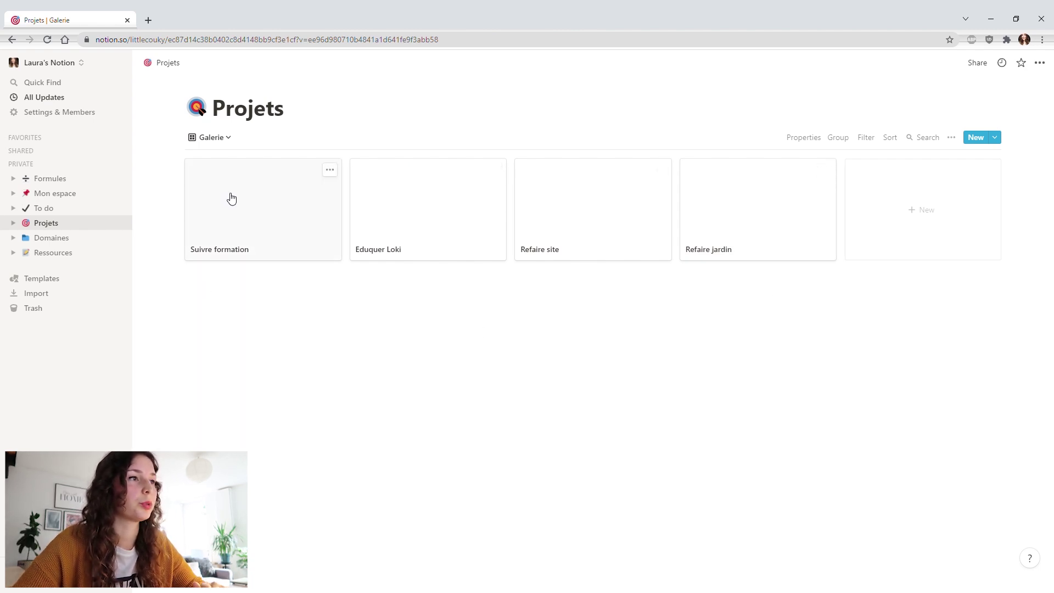
Open the Suivre formation project as a full page and add a cover to it
{"action": "left_click", "coordinate": [260, 197]}
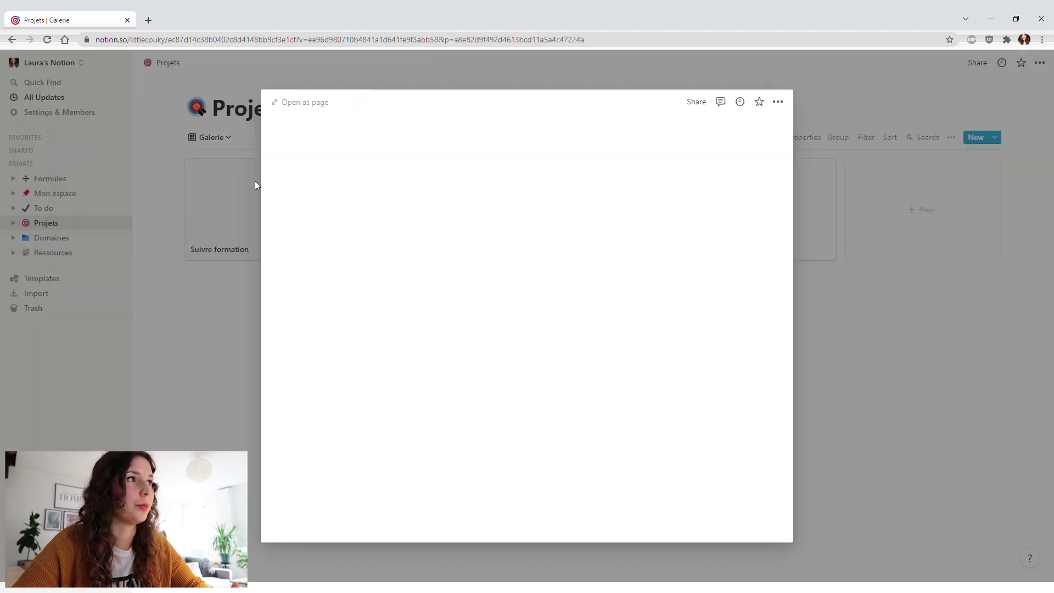
{"action": "left_click", "coordinate": [310, 103]}
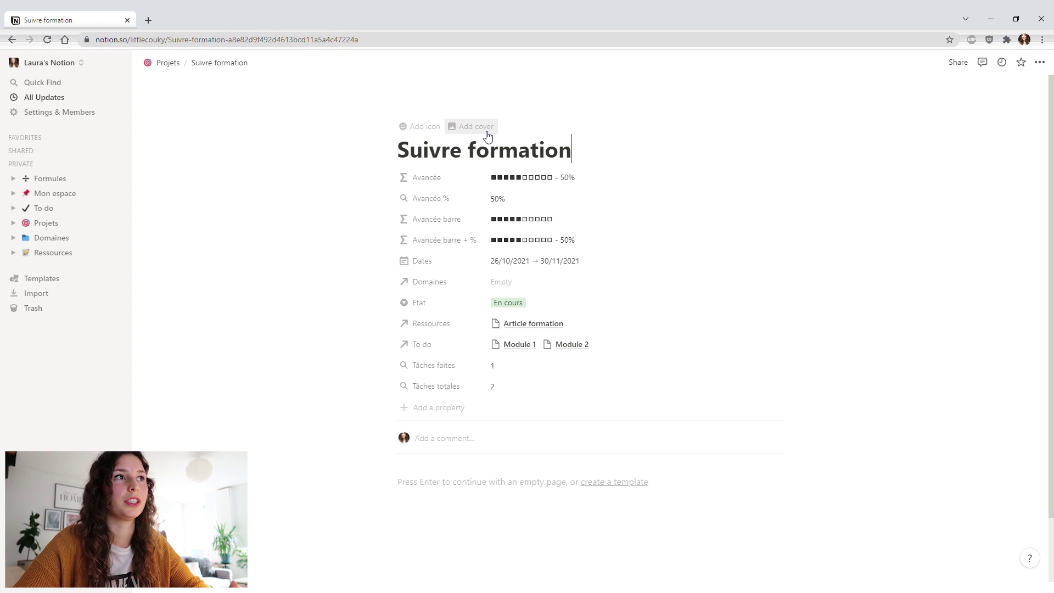
{"action": "left_click", "coordinate": [483, 127]}
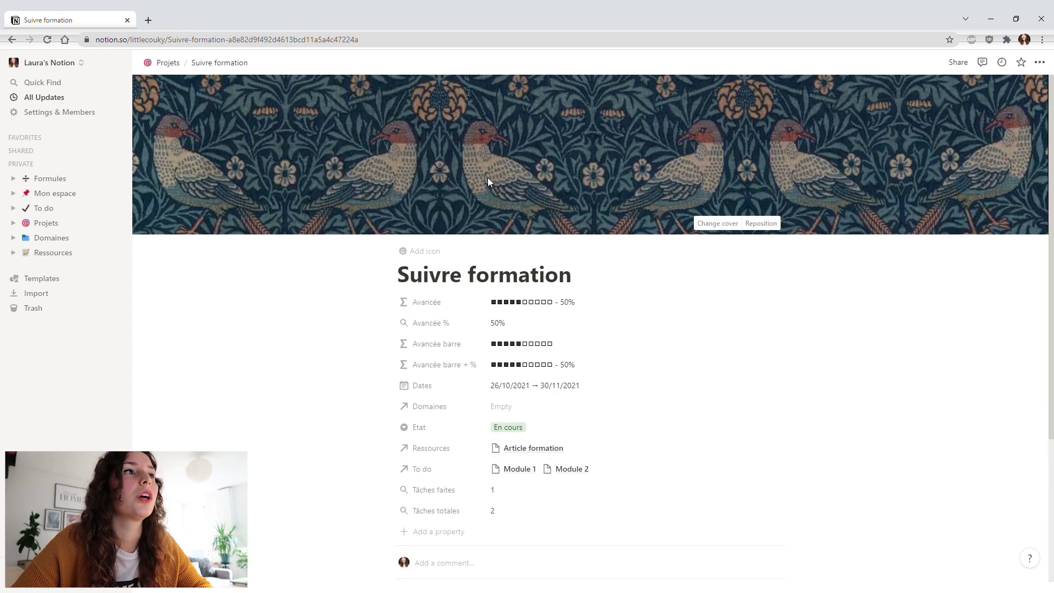
Review the cover sources and replace the Suivre formation cover with the Unsplash desk-and-laptop photo from a search for "work"
{"action": "left_click", "coordinate": [722, 225]}
{"action": "scroll", "coordinate": [656, 319], "scroll_direction": "down", "scroll_amount": 10}
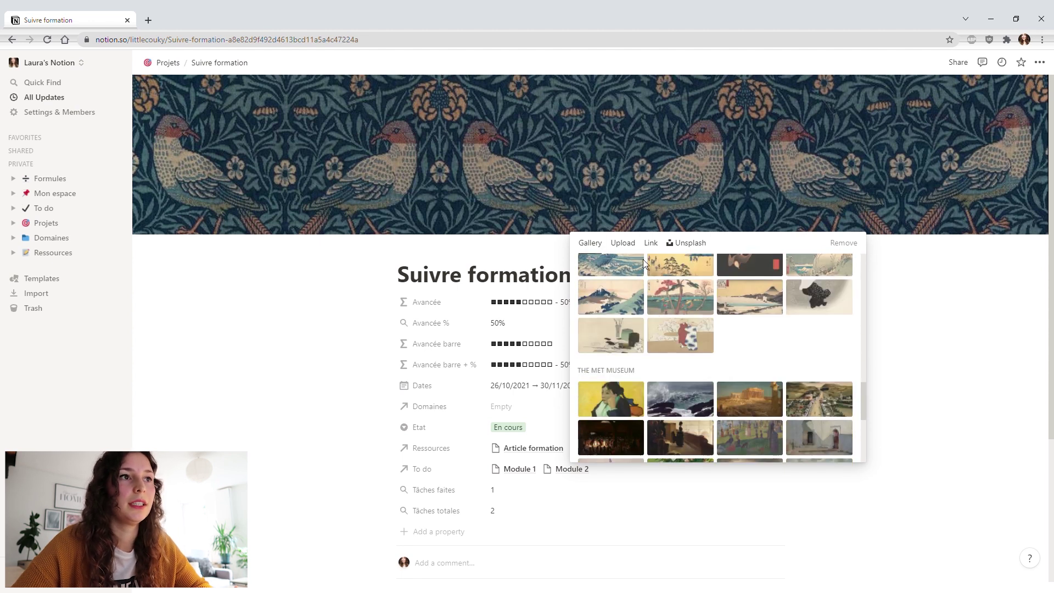
{"action": "left_click", "coordinate": [626, 245]}
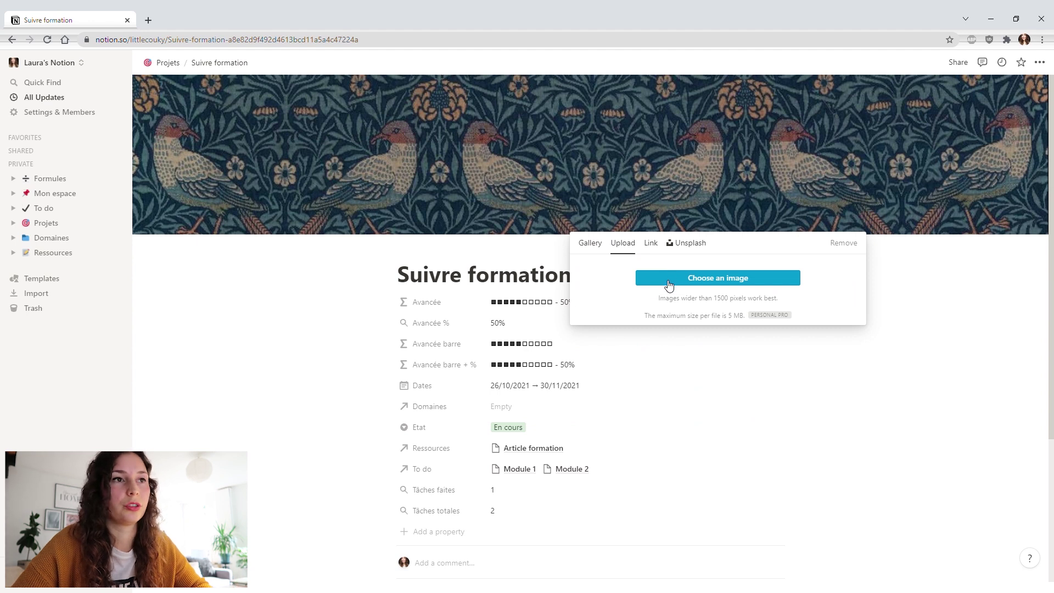
{"action": "left_click", "coordinate": [651, 244]}
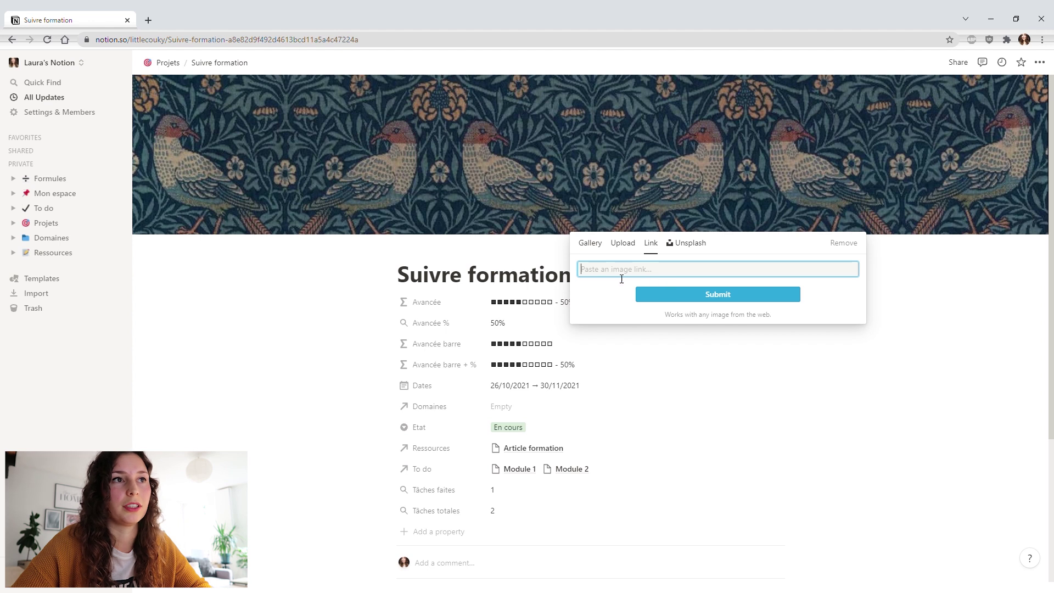
{"action": "left_click", "coordinate": [696, 246]}
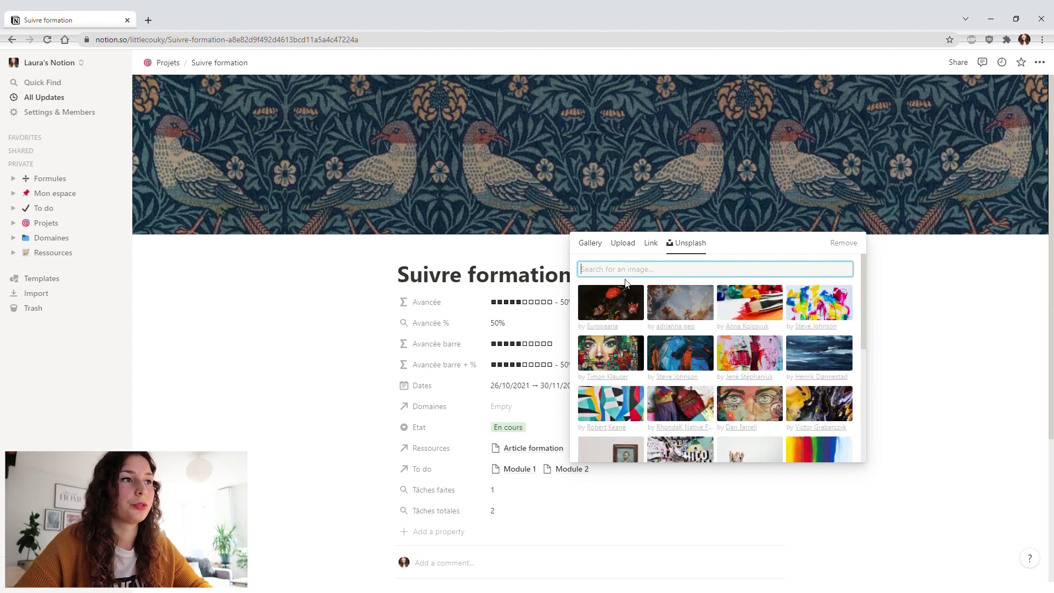
{"action": "type", "text": "work"}
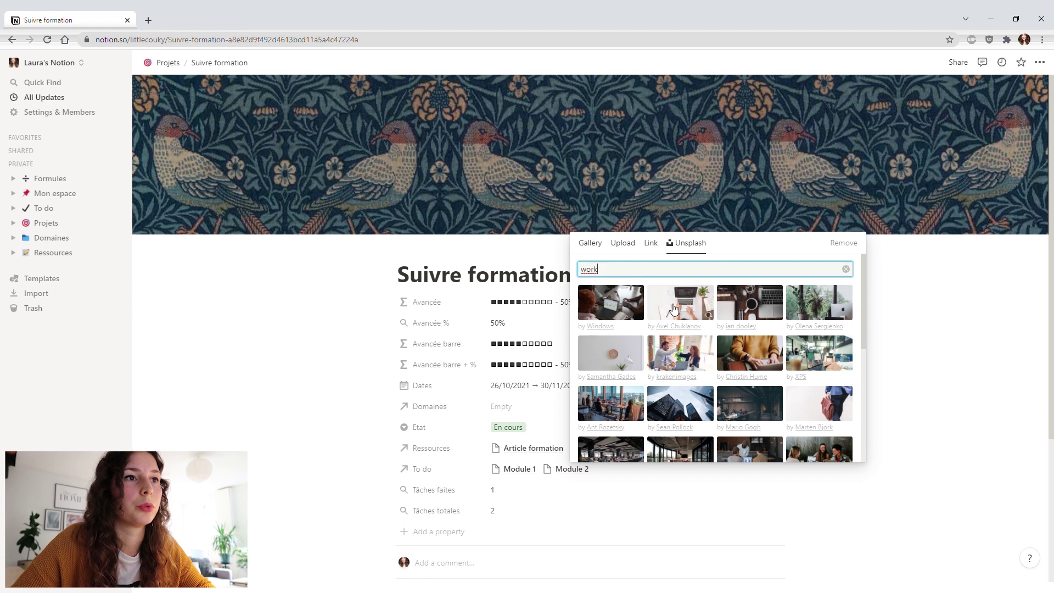
{"action": "left_click", "coordinate": [688, 311]}
{"action": "left_click", "coordinate": [325, 337]}
Reposition the Suivre formation cover to show the hands at the laptop and return to the Projets gallery
{"action": "left_click", "coordinate": [768, 223]}
{"action": "left_click_drag", "start_coordinate": [640, 154], "coordinate": [621, 13]}
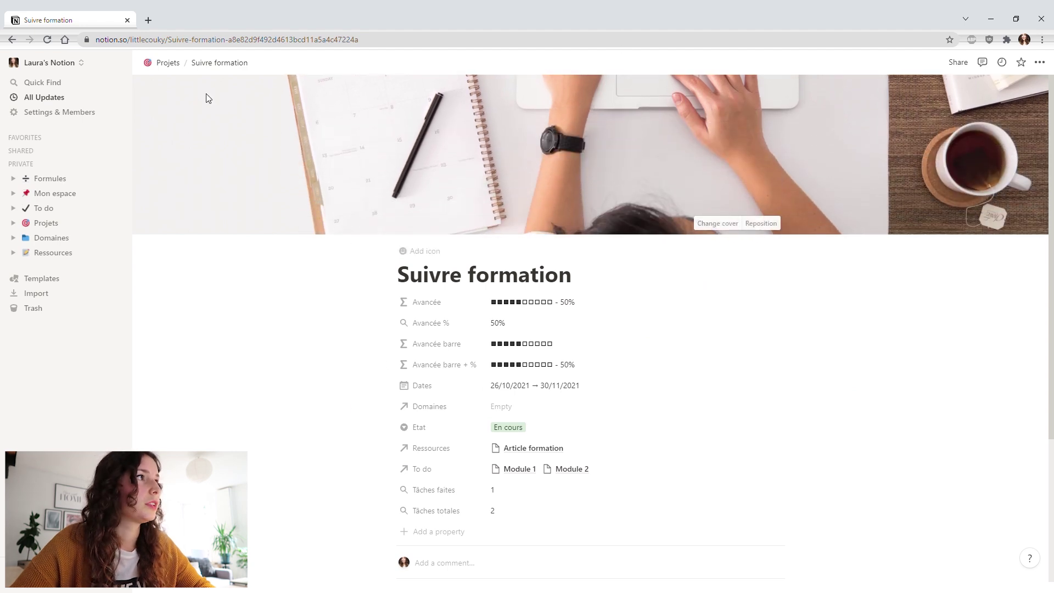
{"action": "left_click", "coordinate": [168, 64]}
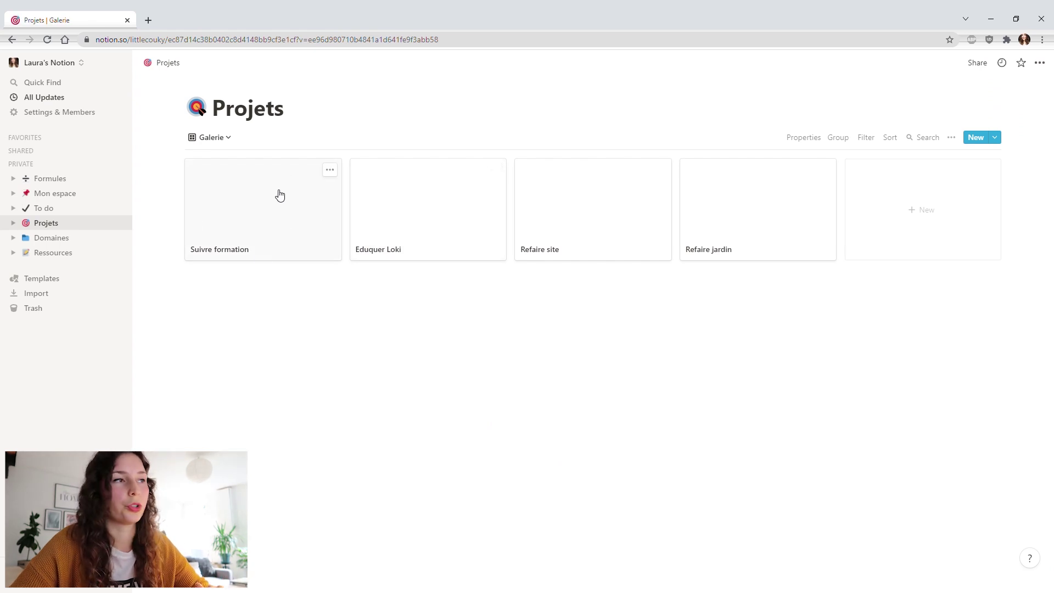
Give the Eduquer Loki project an Unsplash cover from a search for "dog", using the puppy holding a yellow tulip
{"action": "left_click", "coordinate": [426, 186]}
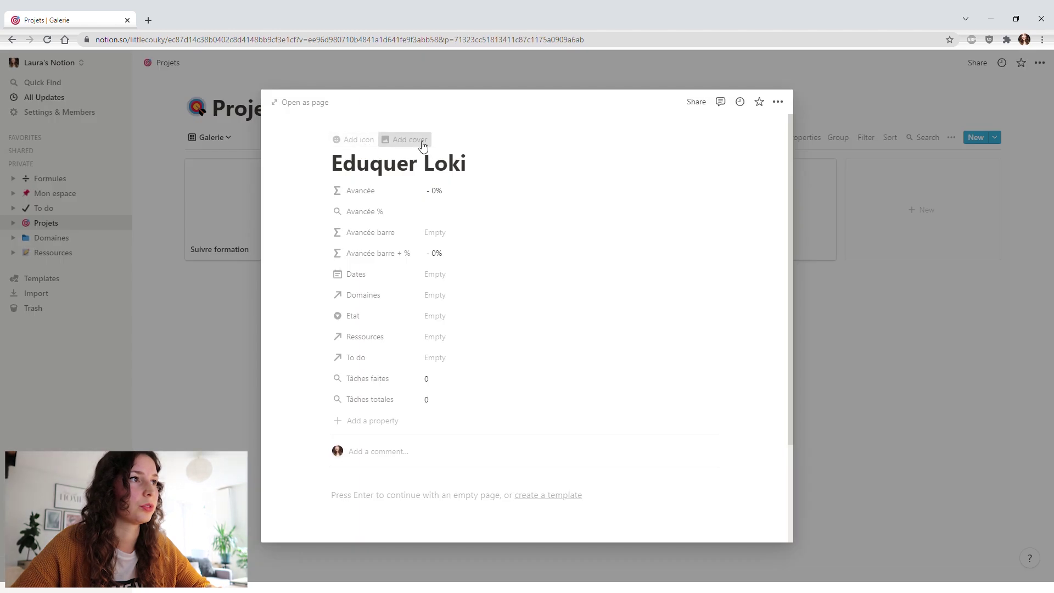
{"action": "left_click", "coordinate": [423, 144]}
{"action": "left_click", "coordinate": [634, 210]}
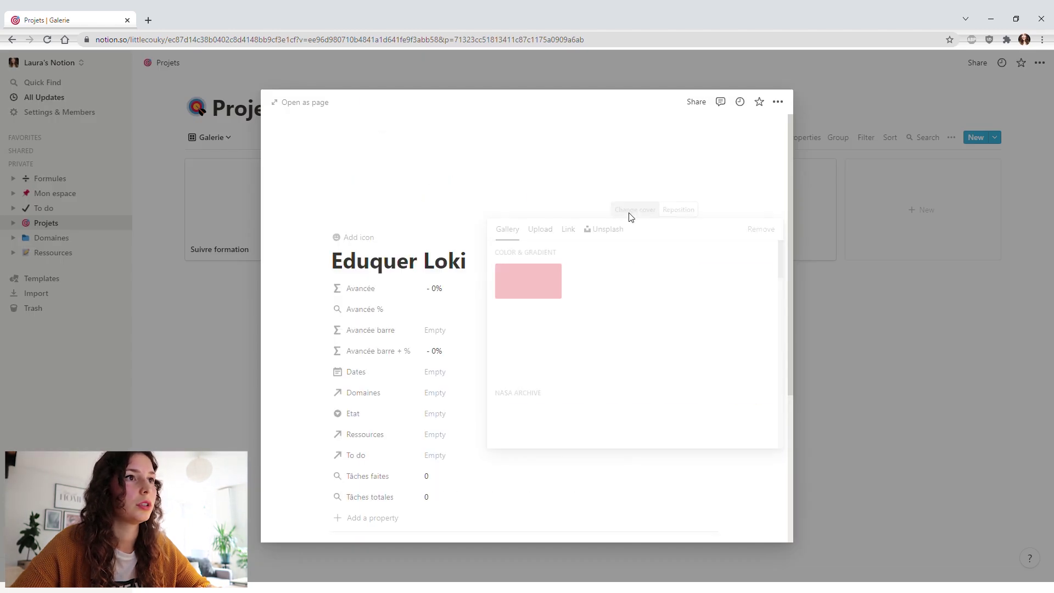
{"action": "left_click", "coordinate": [606, 230]}
{"action": "type", "text": "do"}
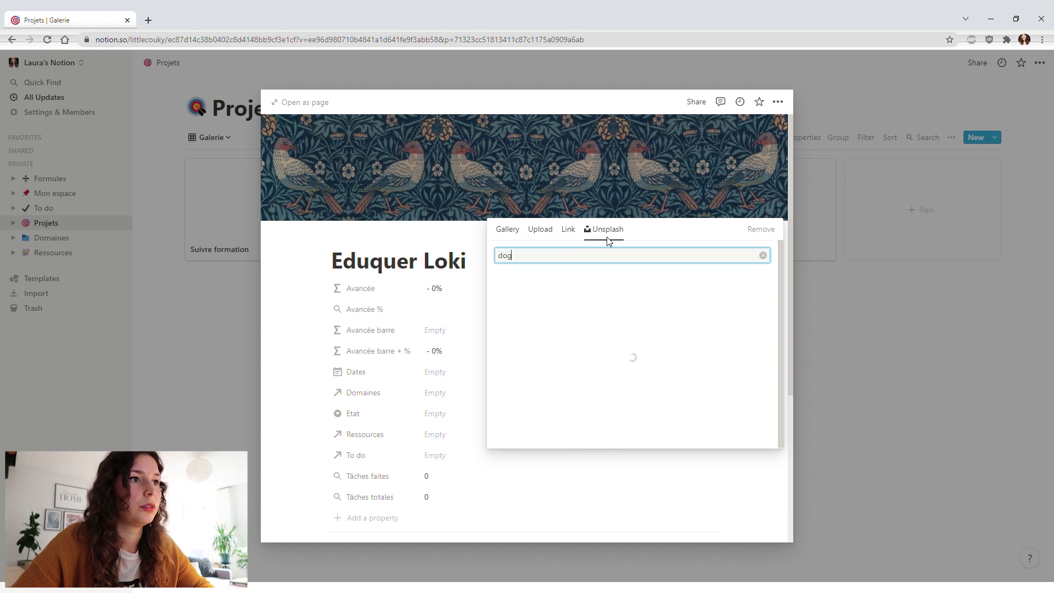
{"action": "type", "text": "g"}
{"action": "left_click", "coordinate": [604, 297]}
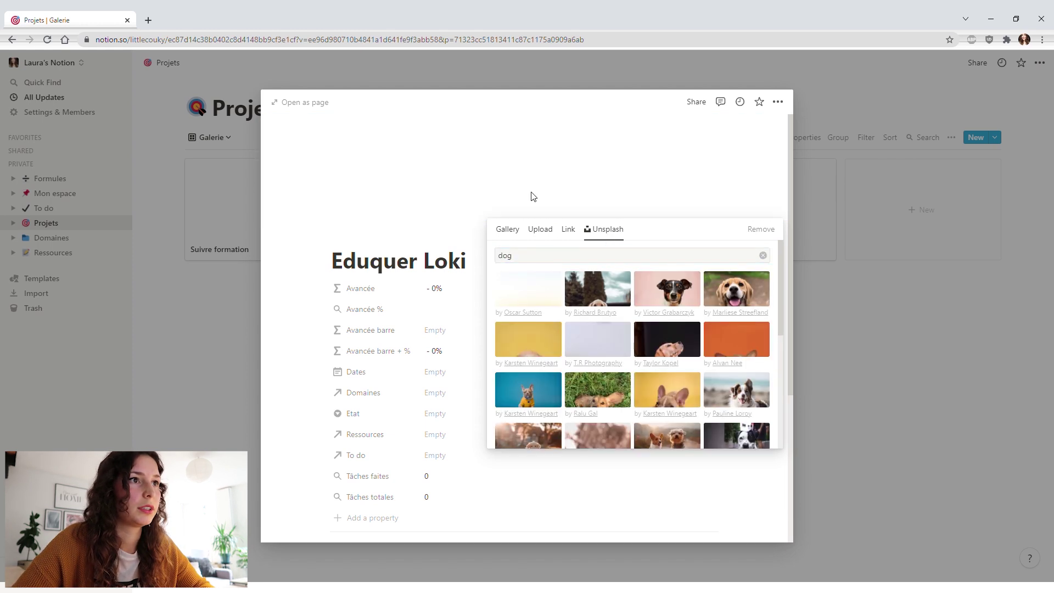
{"action": "left_click", "coordinate": [307, 123]}
Open Eduquer Loki as a full page, reposition its cover to show the dog's muzzle and the tulip, and return to Projets
{"action": "left_click", "coordinate": [303, 102]}
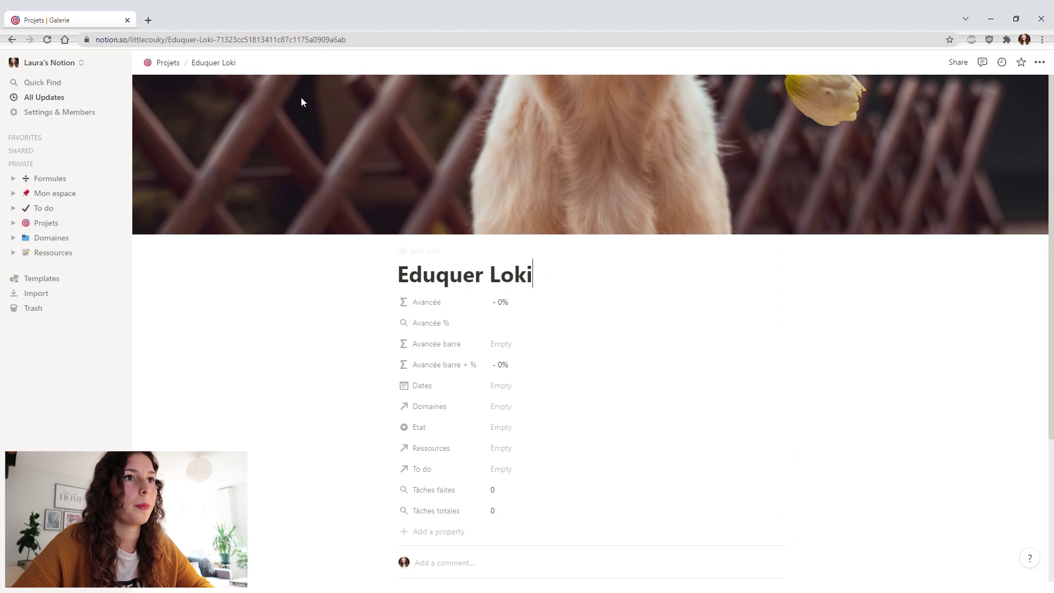
{"action": "left_click", "coordinate": [761, 223]}
{"action": "left_click_drag", "start_coordinate": [686, 229], "coordinate": [555, 311]}
{"action": "left_click", "coordinate": [730, 223]}
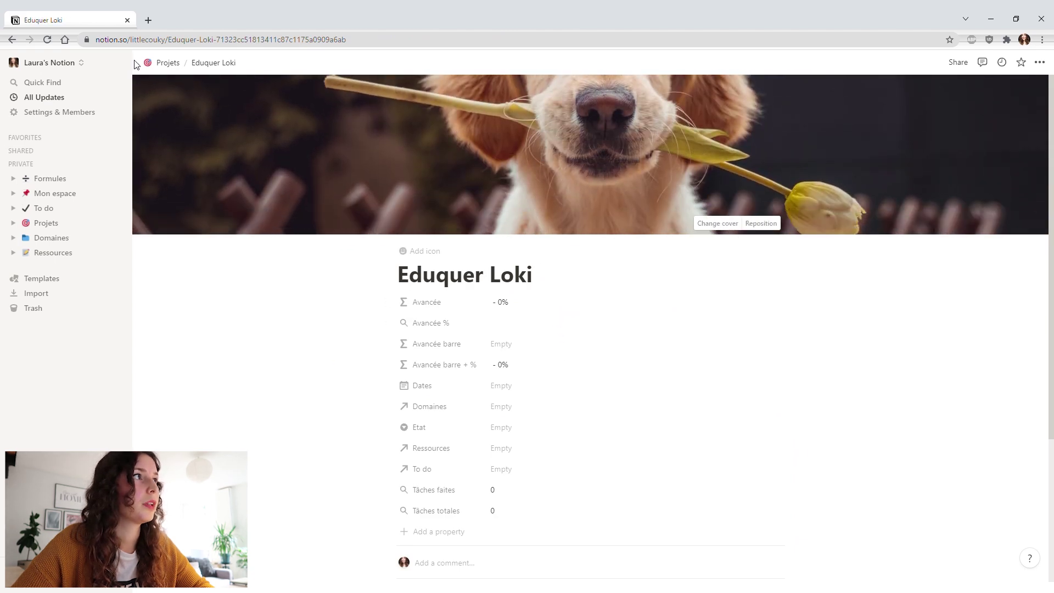
{"action": "left_click", "coordinate": [163, 66]}
Give the Refaire site project an Unsplash cover from a search for "web", using the laptop showing websites, and close the project
{"action": "left_click", "coordinate": [607, 241]}
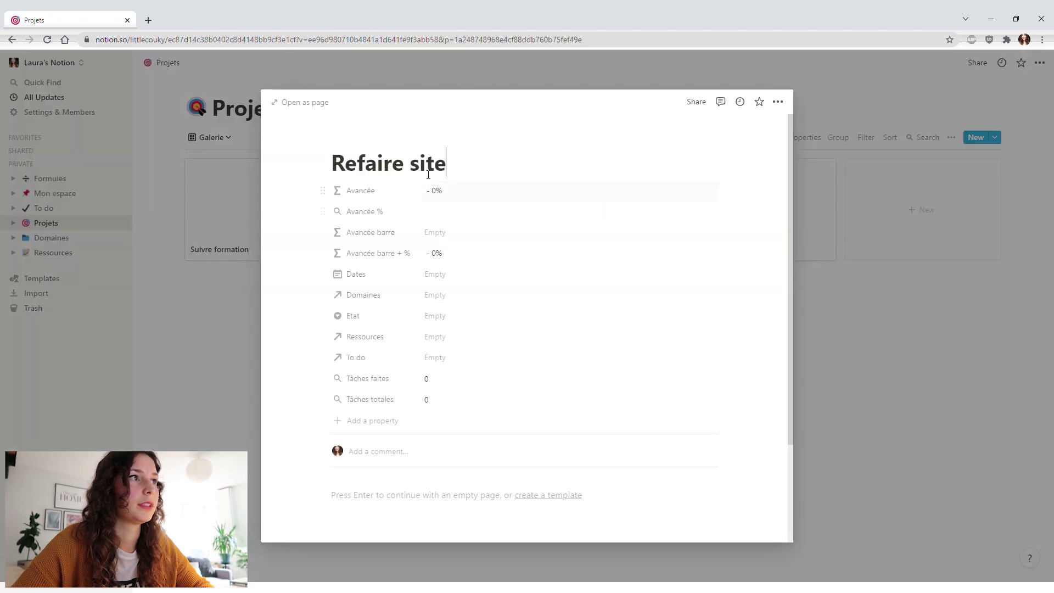
{"action": "left_click", "coordinate": [409, 145]}
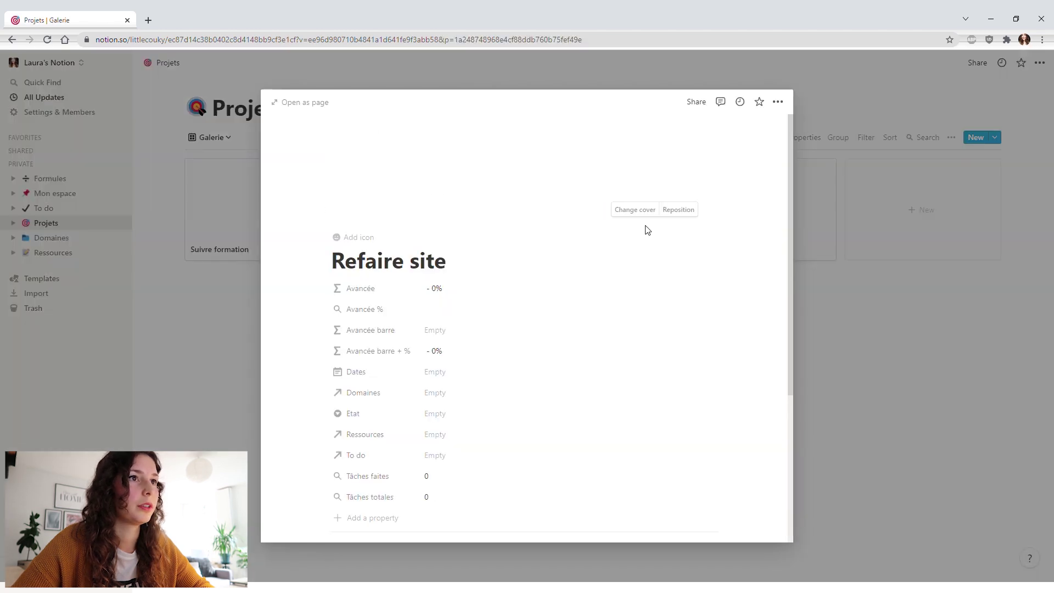
{"action": "left_click", "coordinate": [652, 212]}
{"action": "left_click", "coordinate": [615, 233]}
{"action": "type", "text": "web"}
{"action": "left_click", "coordinate": [603, 294]}
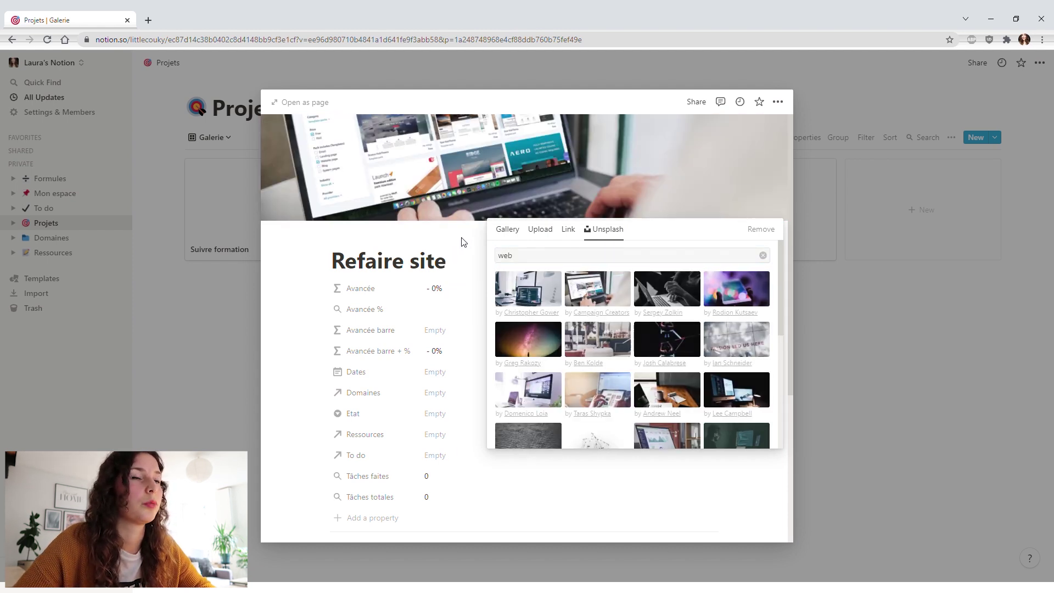
{"action": "left_click", "coordinate": [463, 241]}
{"action": "left_click", "coordinate": [866, 291]}
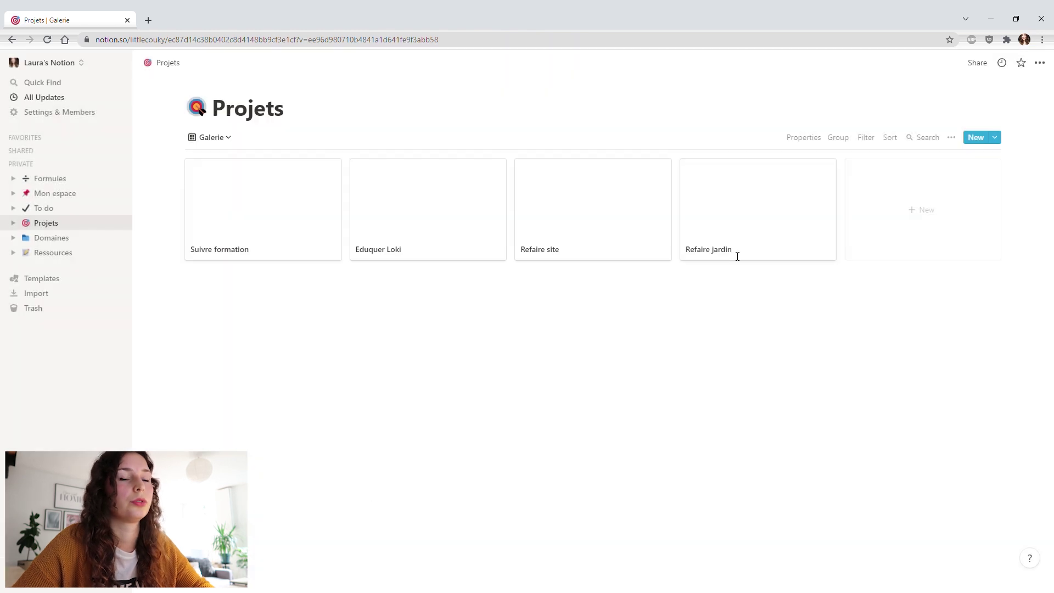
Give the Refaire jardin project an Unsplash cover from a search for "garden", using the purple wisteria path, and close the project
{"action": "left_click", "coordinate": [749, 196]}
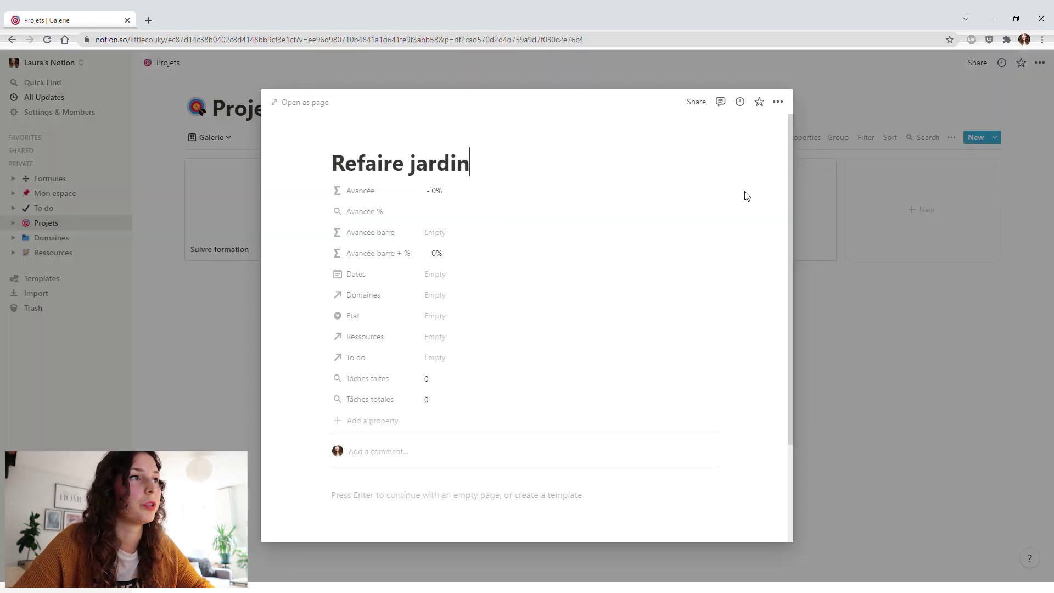
{"action": "left_click", "coordinate": [420, 141]}
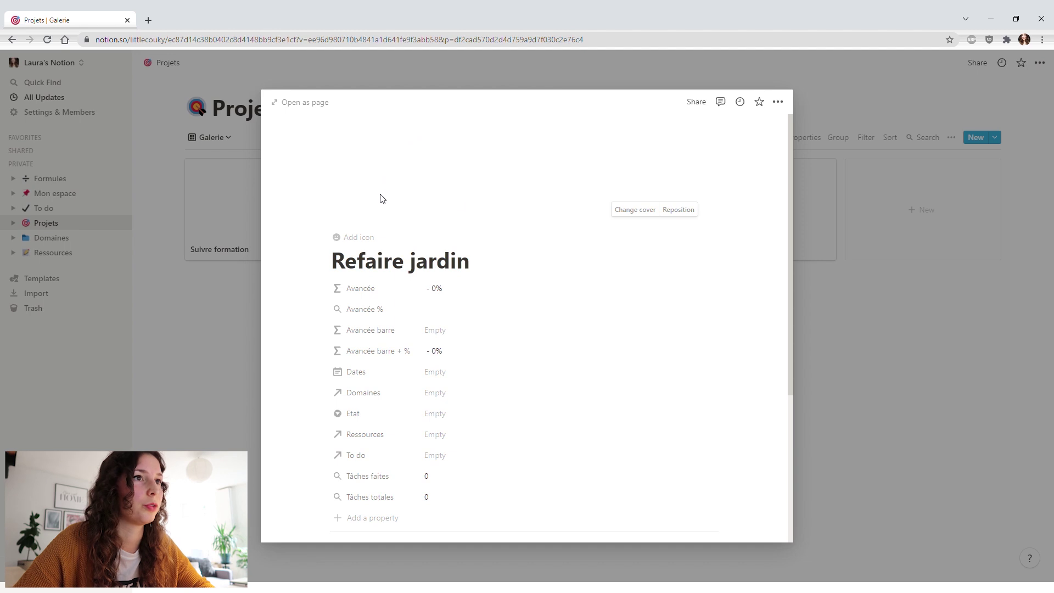
{"action": "left_click", "coordinate": [631, 210]}
{"action": "left_click", "coordinate": [620, 228]}
{"action": "type", "text": "garden"}
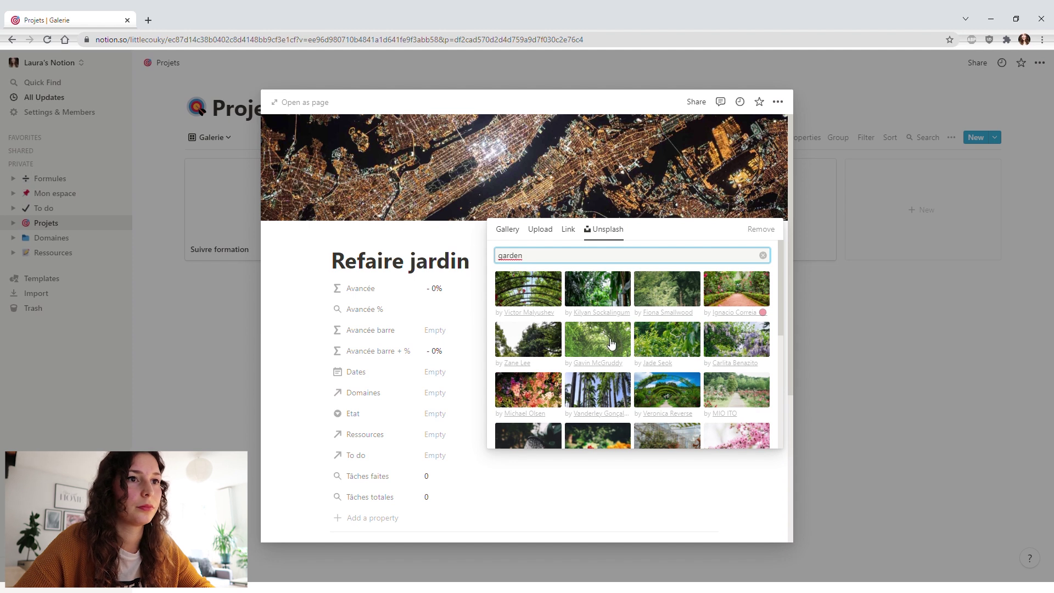
{"action": "left_click", "coordinate": [743, 344]}
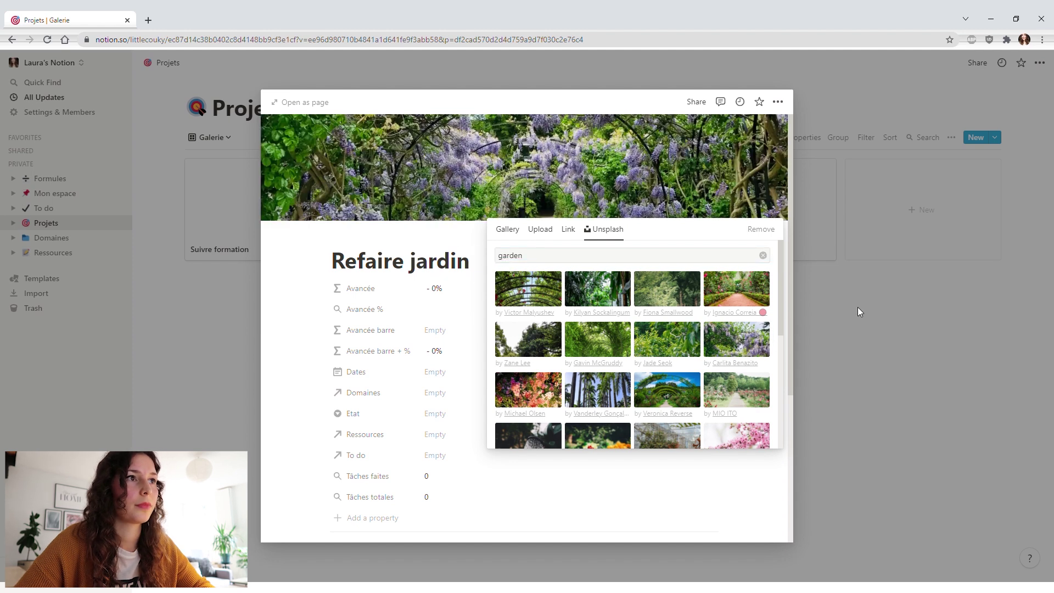
{"action": "left_click", "coordinate": [857, 307]}
{"action": "left_click", "coordinate": [847, 293]}
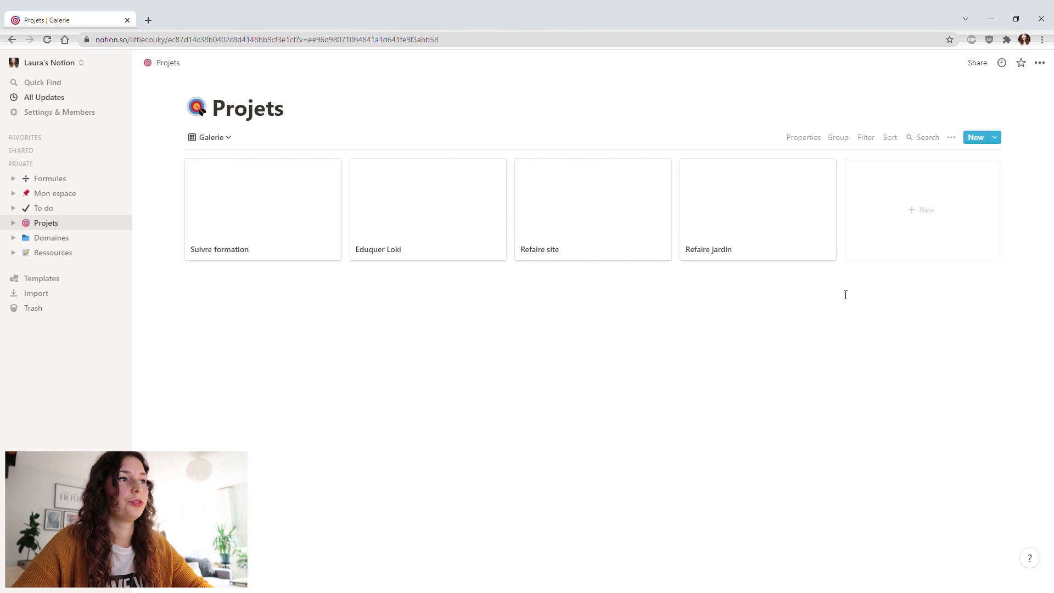
Add an icon to each of the Suivre formation, Eduquer Loki, Refaire site and Refaire jardin projects, and return to the gallery
{"action": "left_click", "coordinate": [270, 205]}
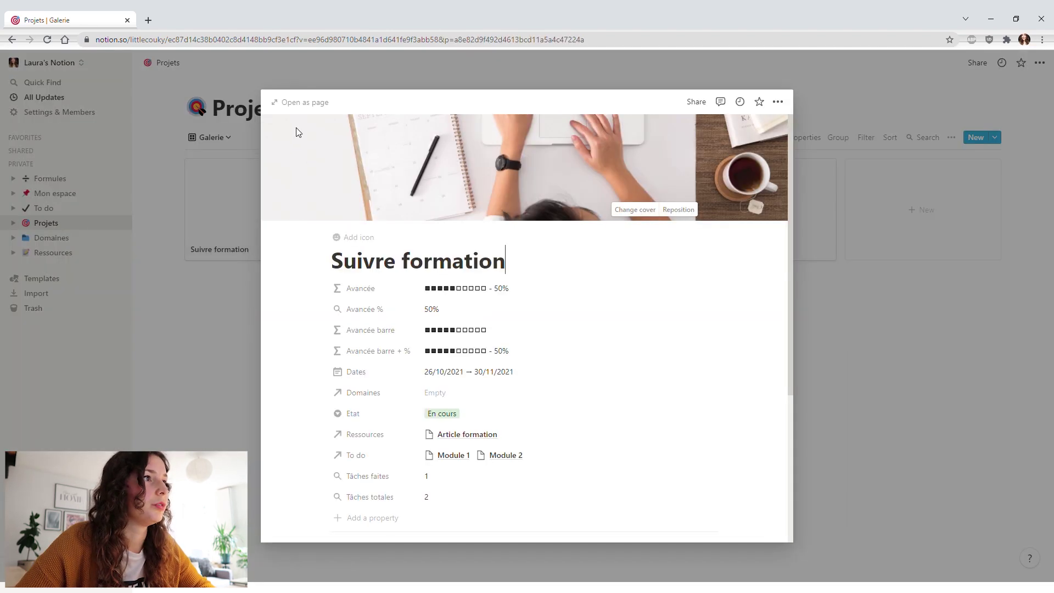
{"action": "left_click", "coordinate": [354, 238]}
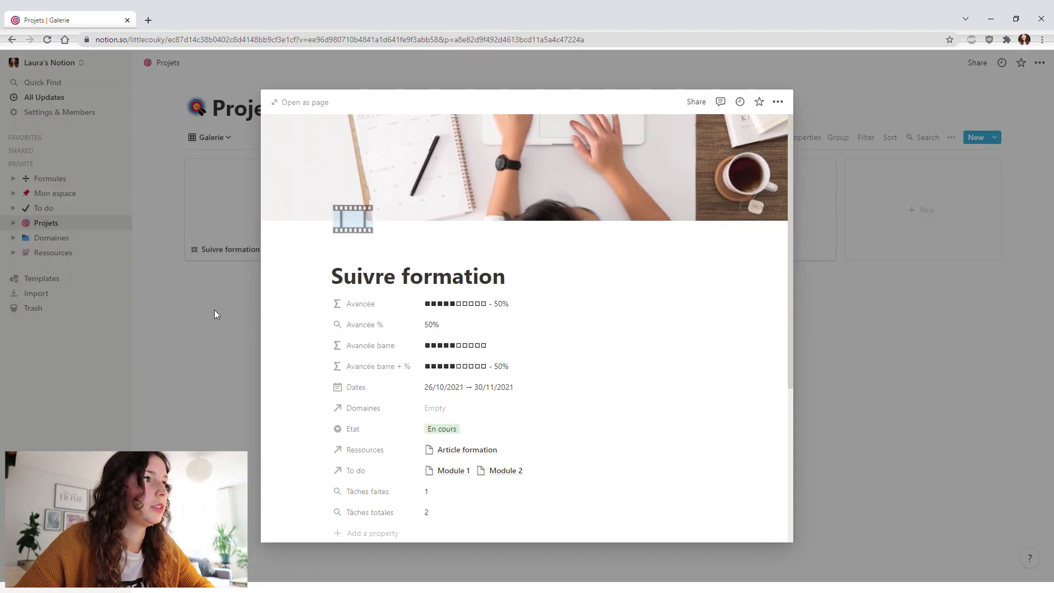
{"action": "left_click", "coordinate": [214, 310]}
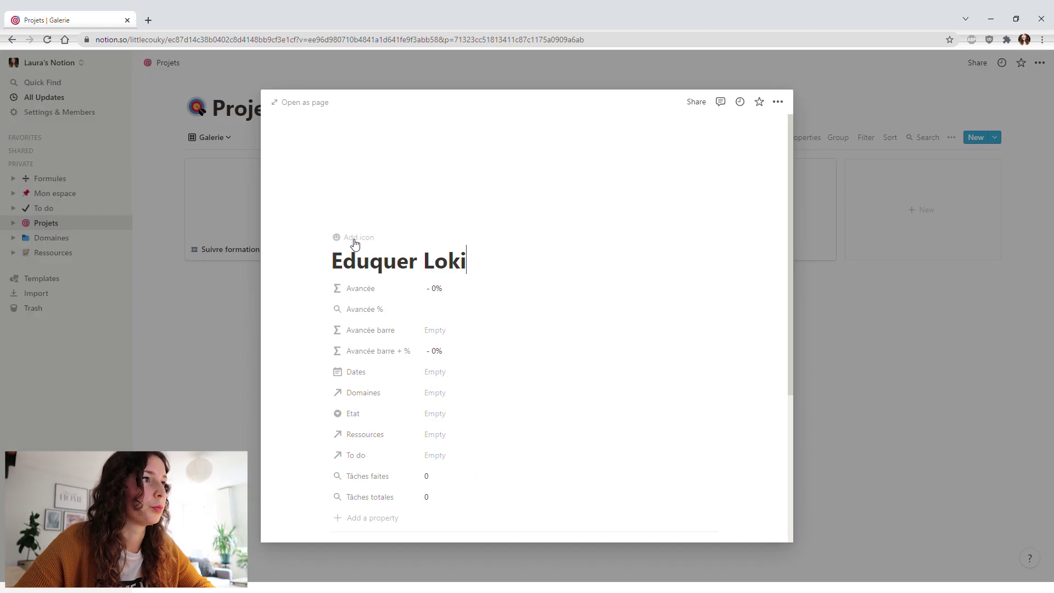
{"action": "left_click", "coordinate": [245, 296]}
{"action": "left_click", "coordinate": [621, 219]}
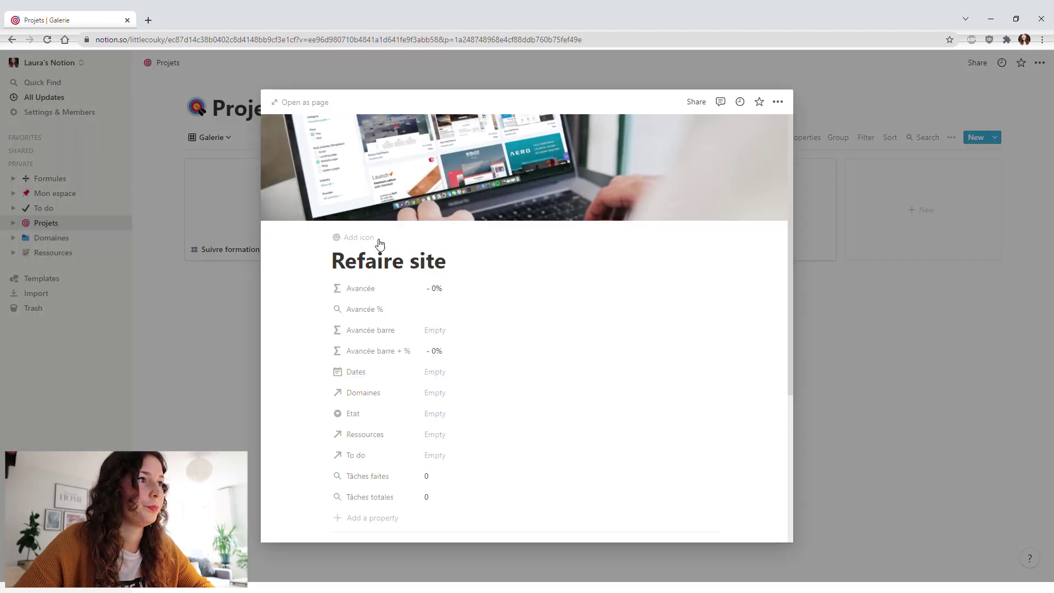
{"action": "left_click", "coordinate": [379, 243]}
{"action": "key", "text": "Escape"}
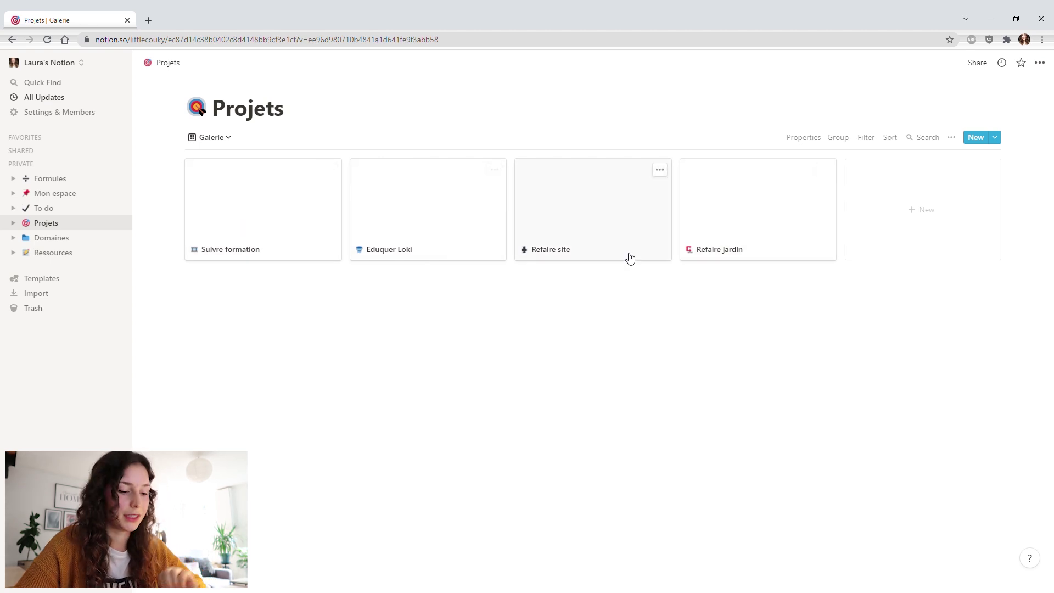
Set the Galerie view's card preview to Page cover
{"action": "left_click", "coordinate": [951, 138]}
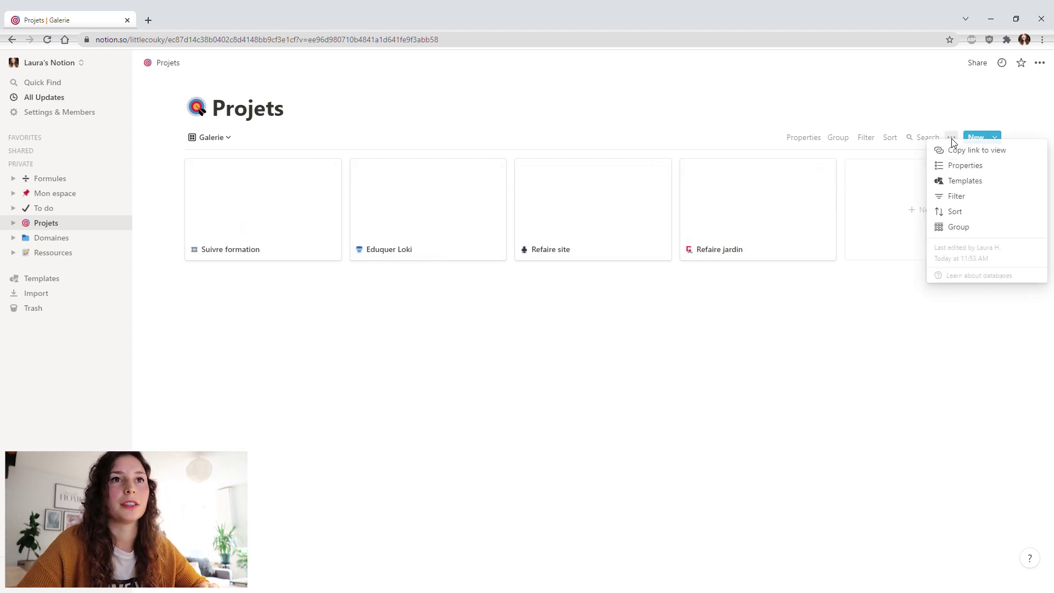
{"action": "left_click", "coordinate": [965, 167]}
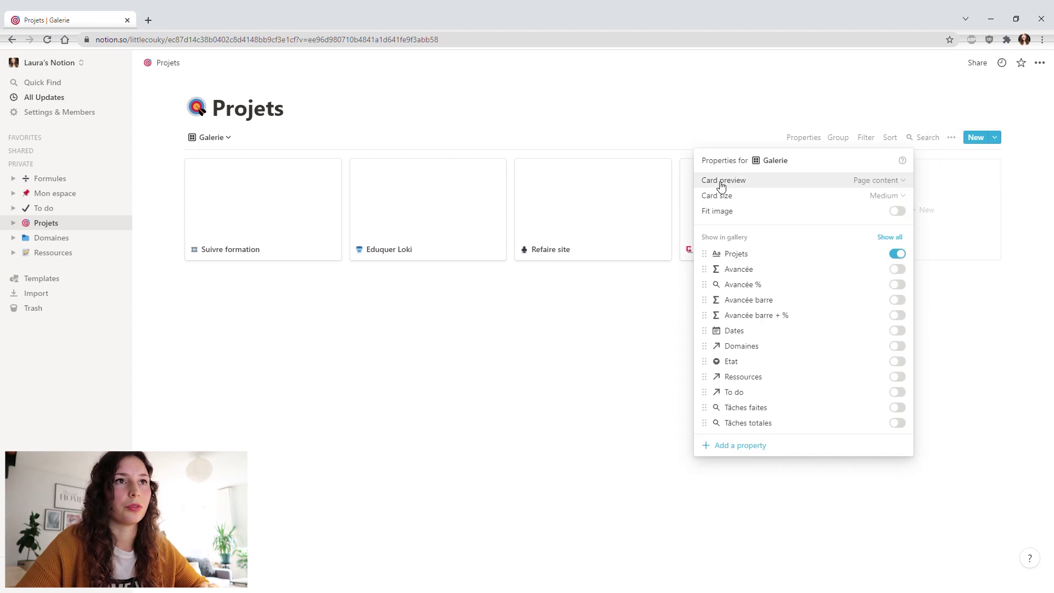
{"action": "left_click", "coordinate": [882, 182]}
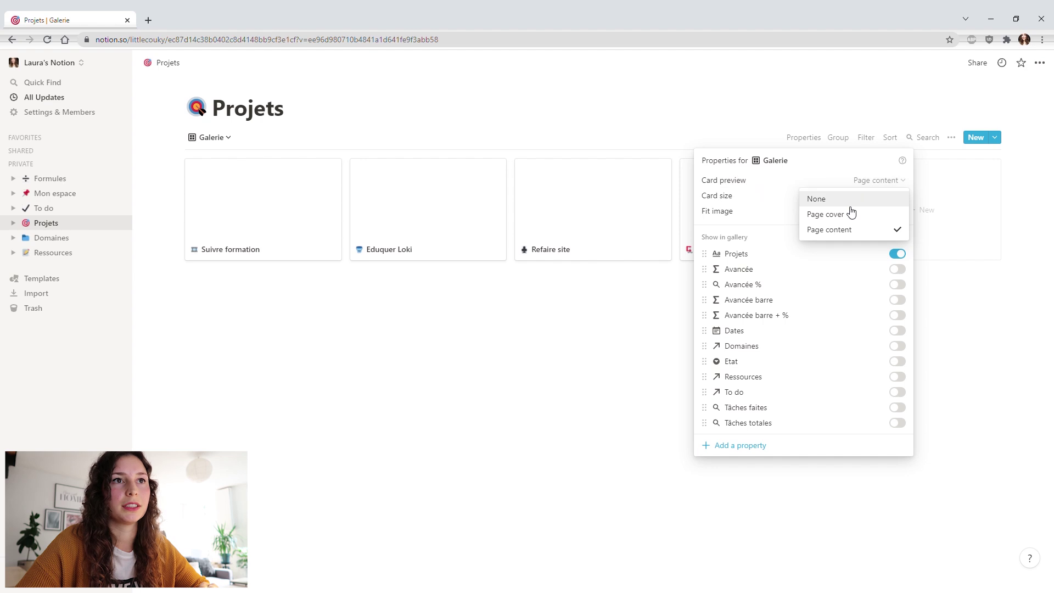
{"action": "left_click", "coordinate": [826, 215]}
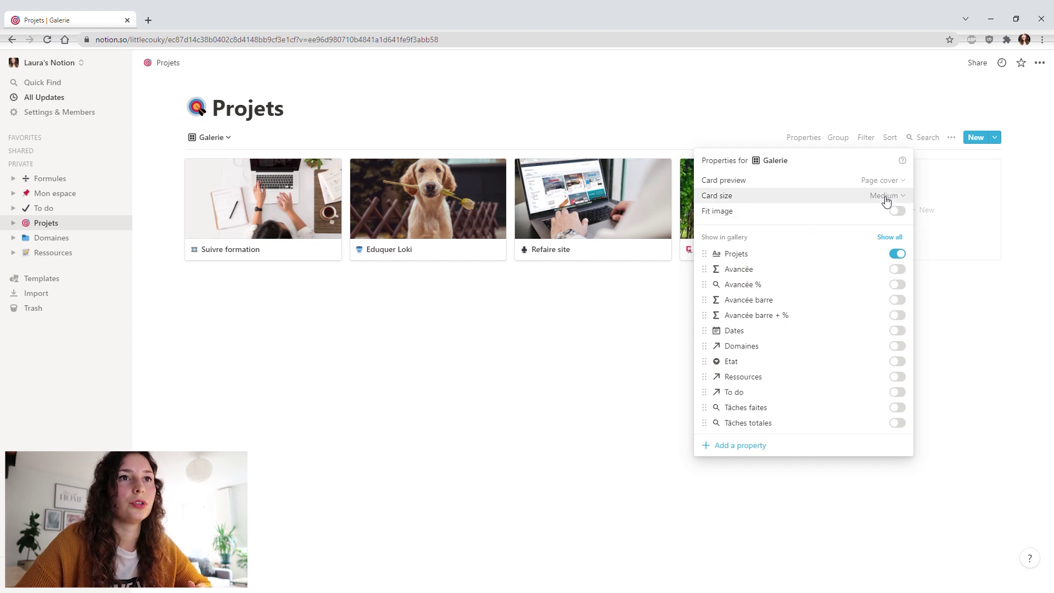
Try the Small and Medium card sizes for the gallery and set the card size to Large
{"action": "left_click", "coordinate": [885, 198]}
{"action": "left_click", "coordinate": [837, 215]}
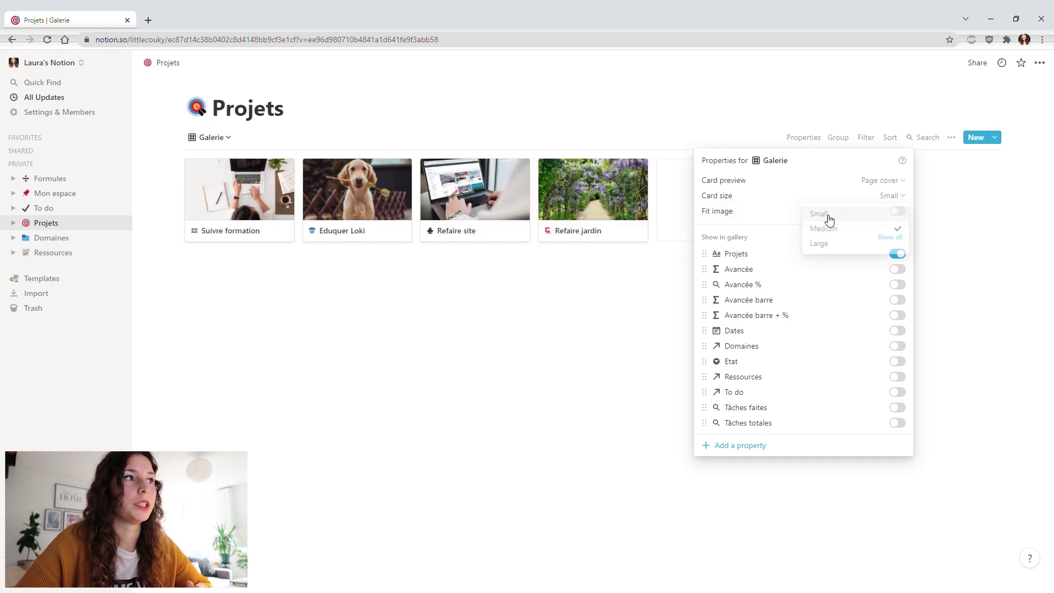
{"action": "left_click", "coordinate": [886, 196]}
{"action": "left_click", "coordinate": [836, 230]}
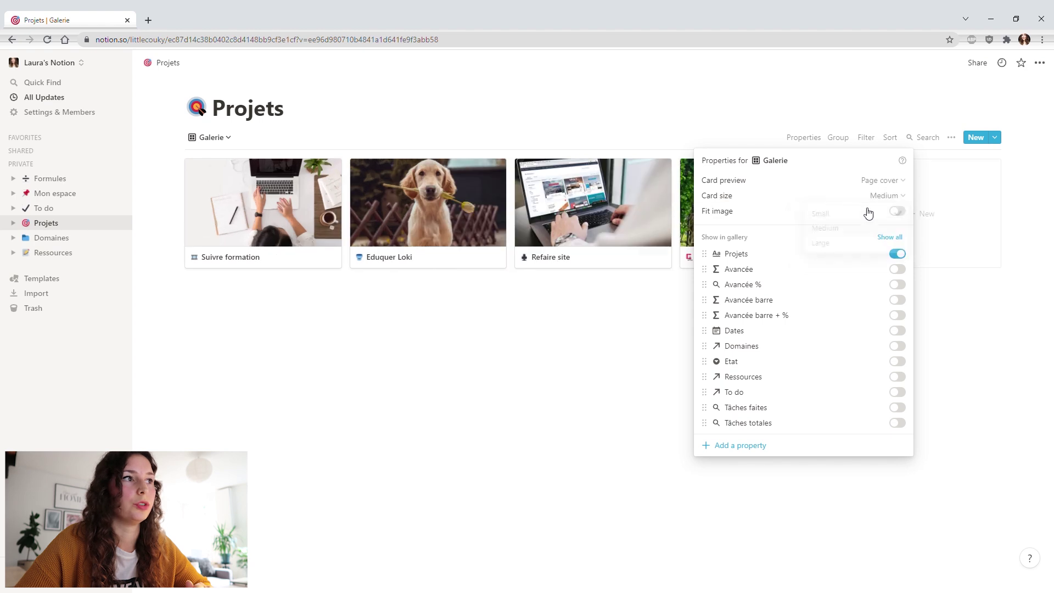
{"action": "left_click", "coordinate": [878, 196]}
{"action": "left_click", "coordinate": [821, 244]}
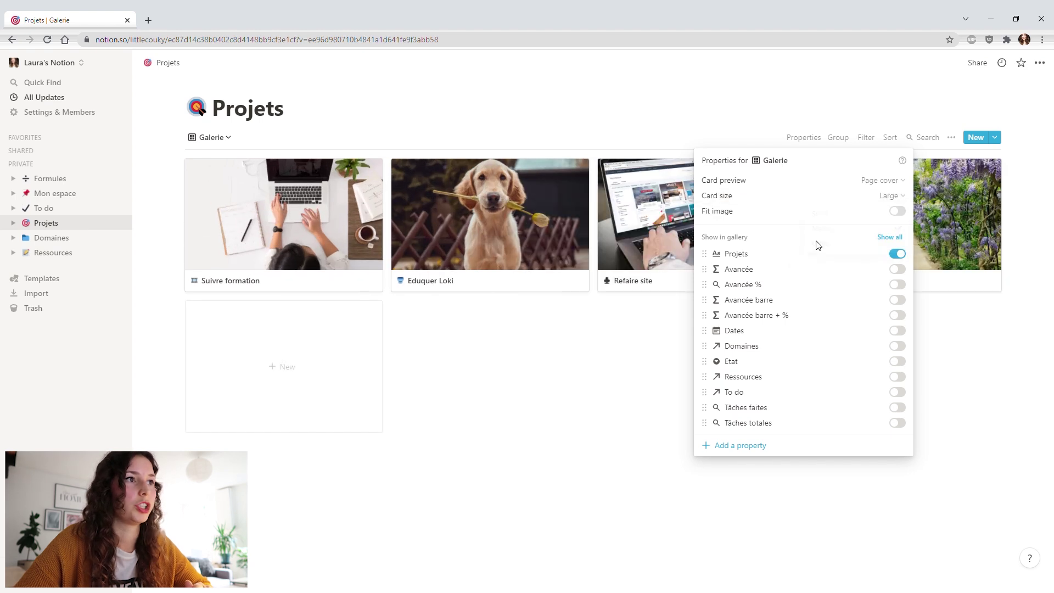
Try the Fit image option on the gallery cards, turn it back off and close the view properties
{"action": "left_click", "coordinate": [898, 212]}
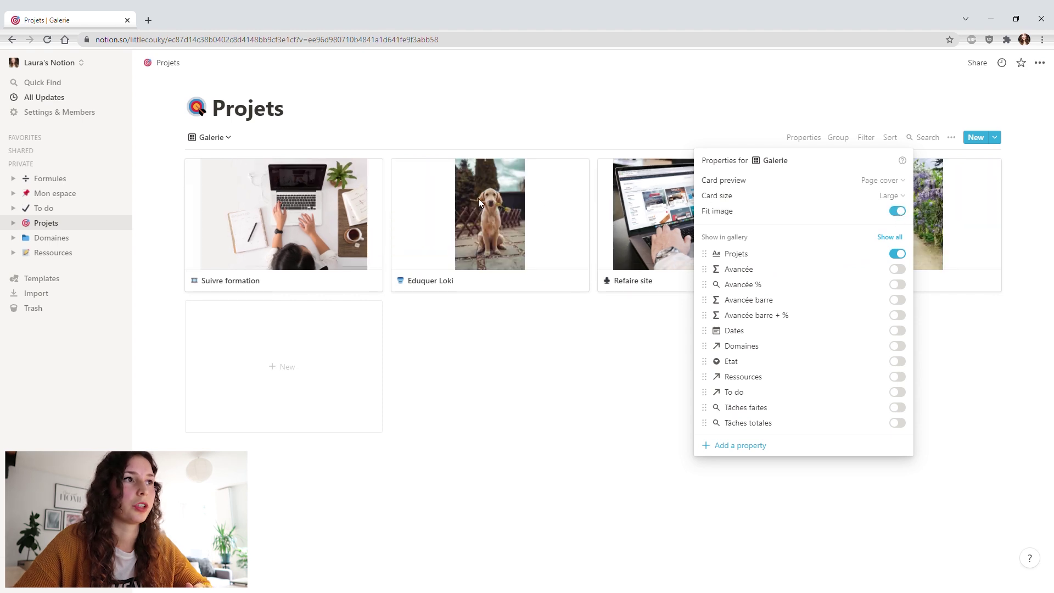
{"action": "left_click", "coordinate": [899, 211]}
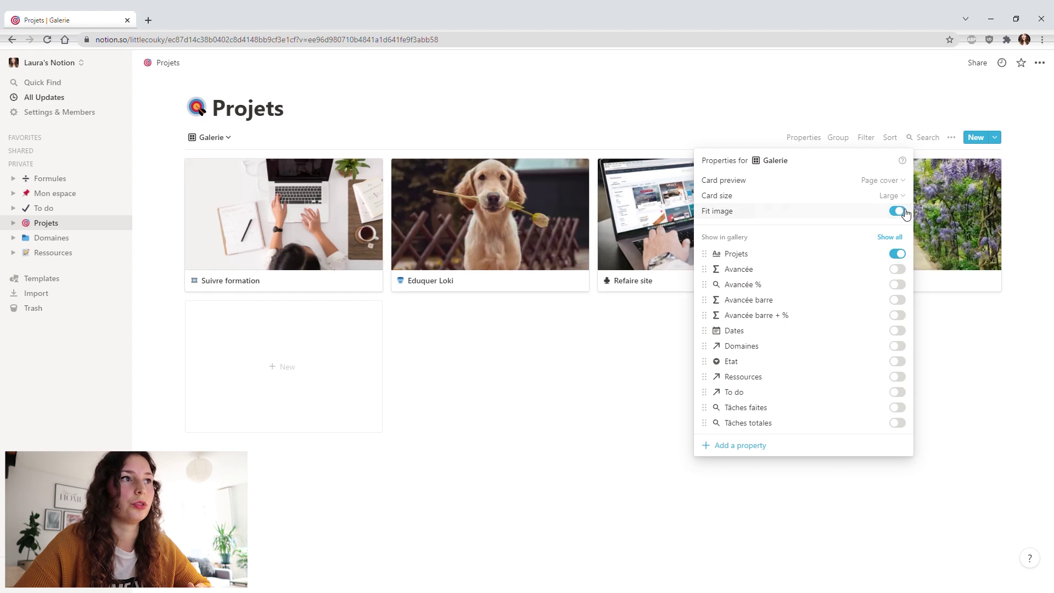
{"action": "left_click", "coordinate": [608, 383]}
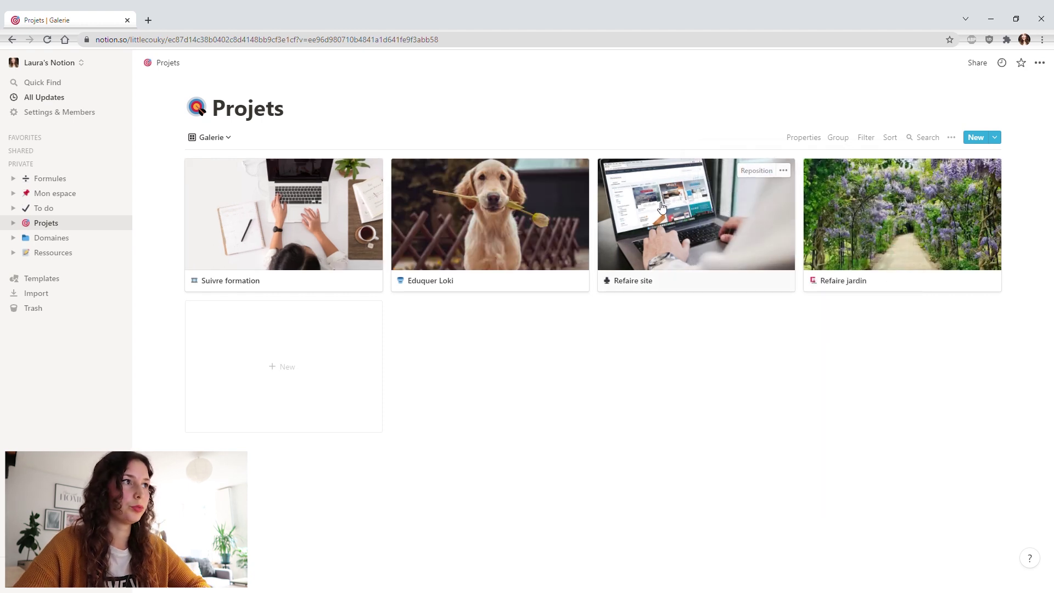
Shift the Suivre formation cover slightly upward on its gallery card and save the Eduquer Loki cover position
{"action": "left_click", "coordinate": [350, 172]}
{"action": "left_click_drag", "start_coordinate": [358, 229], "coordinate": [360, 207]}
{"action": "left_click", "coordinate": [328, 170]}
{"action": "left_click", "coordinate": [557, 173]}
{"action": "left_click", "coordinate": [534, 171]}
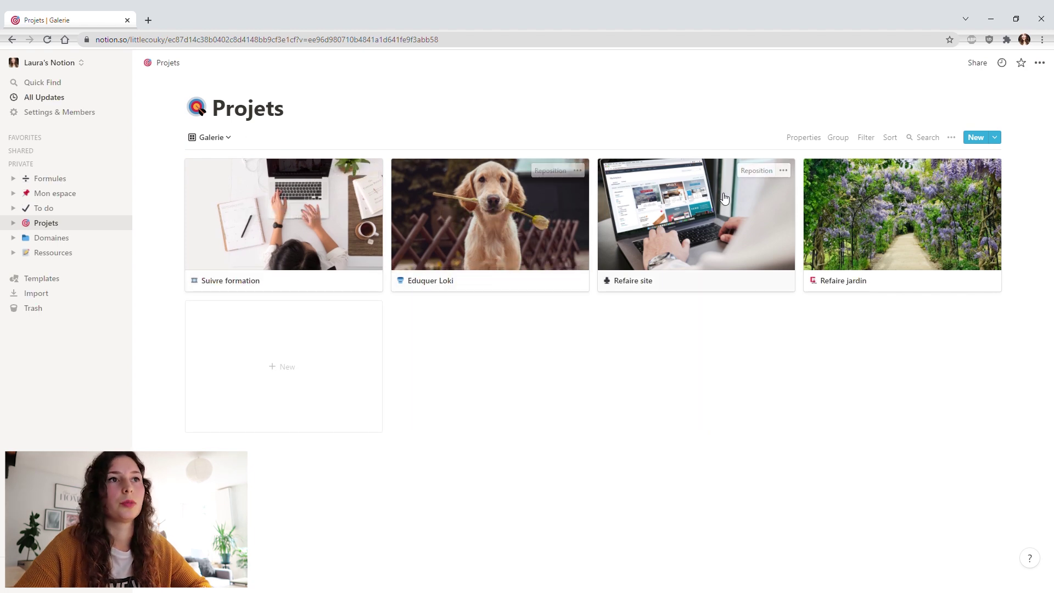
Shift the Refaire site cover slightly upward on its gallery card and save its position
{"action": "left_click", "coordinate": [763, 170]}
{"action": "left_click_drag", "start_coordinate": [728, 237], "coordinate": [730, 219]}
{"action": "left_click", "coordinate": [740, 171]}
Replace the Refaire site cover with an Unsplash image from a search for "work", using the mustard-sleeved hands on a laptop, and close the project
{"action": "left_click", "coordinate": [697, 230]}
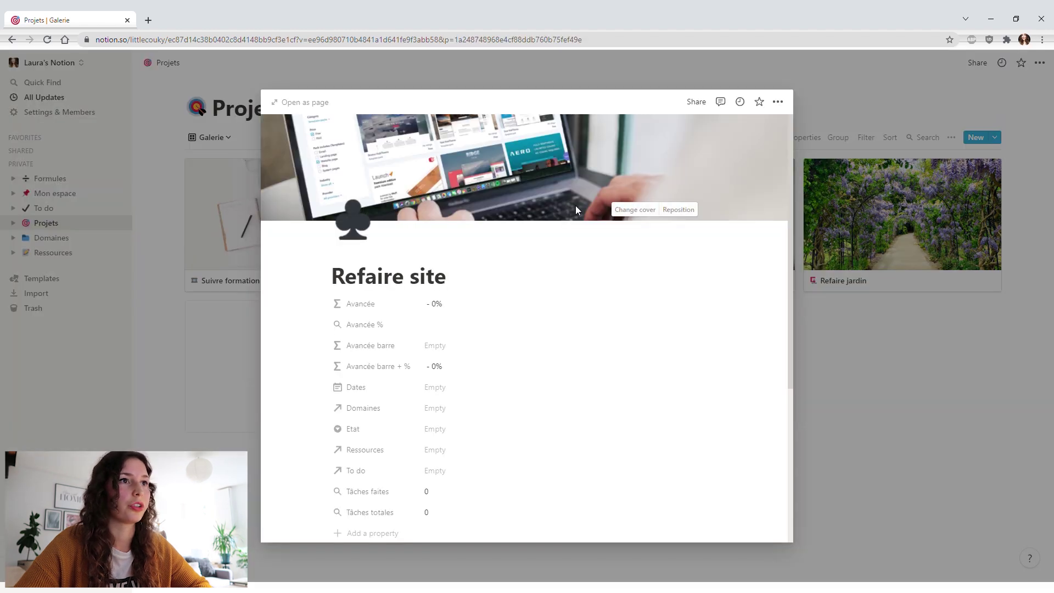
{"action": "left_click", "coordinate": [629, 210]}
{"action": "left_click", "coordinate": [605, 229]}
{"action": "type", "text": "work"}
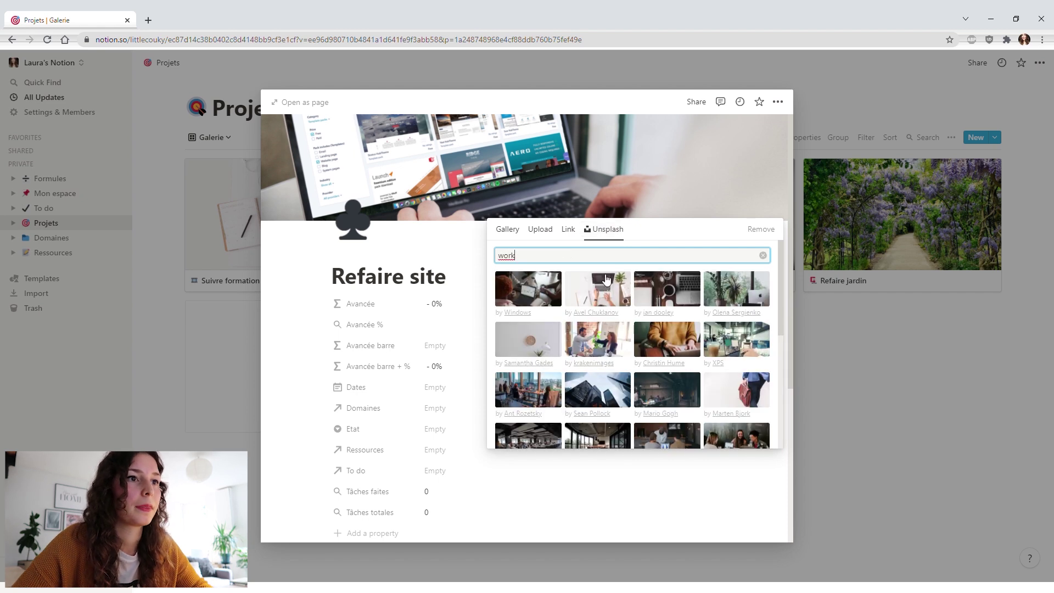
{"action": "left_click", "coordinate": [407, 254]}
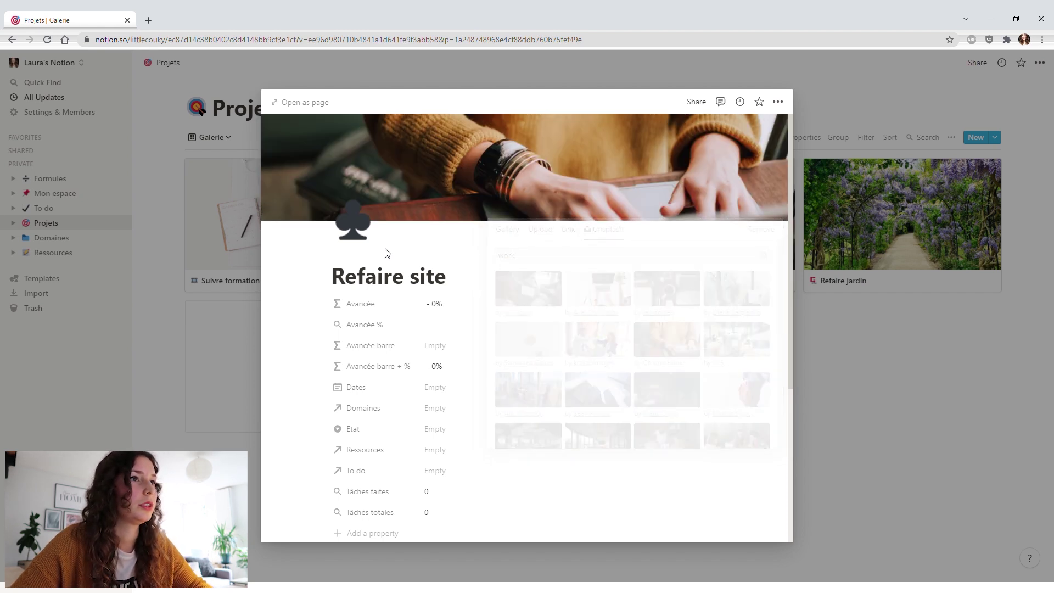
{"action": "left_click", "coordinate": [220, 358]}
Reposition the Refaire site and Refaire jardin covers on their gallery cards by shifting both images downward, saving each position
{"action": "left_click", "coordinate": [752, 171]}
{"action": "left_click_drag", "start_coordinate": [708, 165], "coordinate": [740, 185]}
{"action": "left_click", "coordinate": [744, 172]}
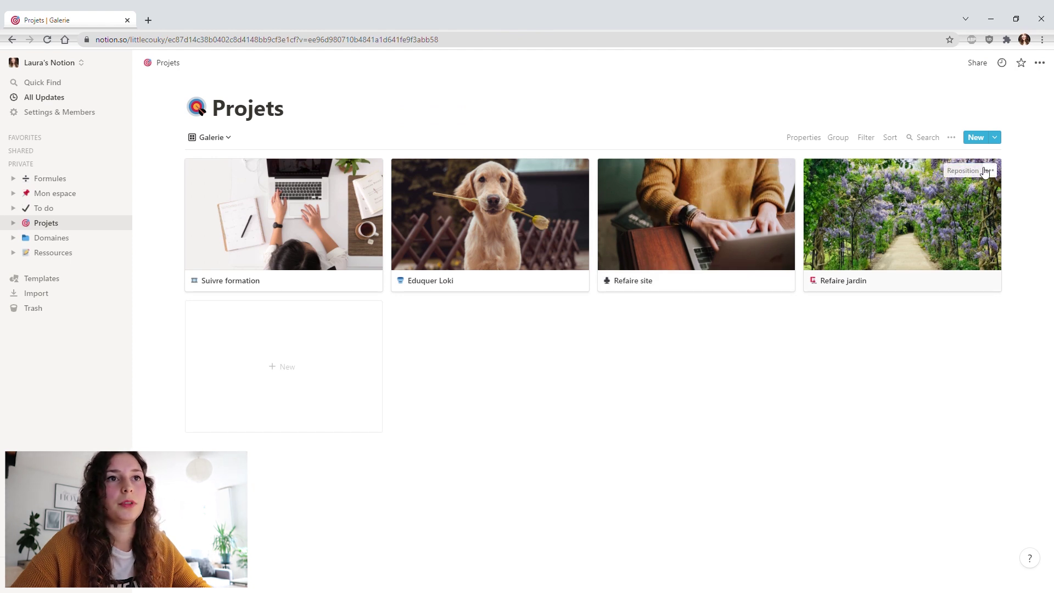
{"action": "left_click", "coordinate": [966, 170]}
{"action": "left_click_drag", "start_coordinate": [958, 187], "coordinate": [947, 235]}
{"action": "left_click", "coordinate": [946, 171]}
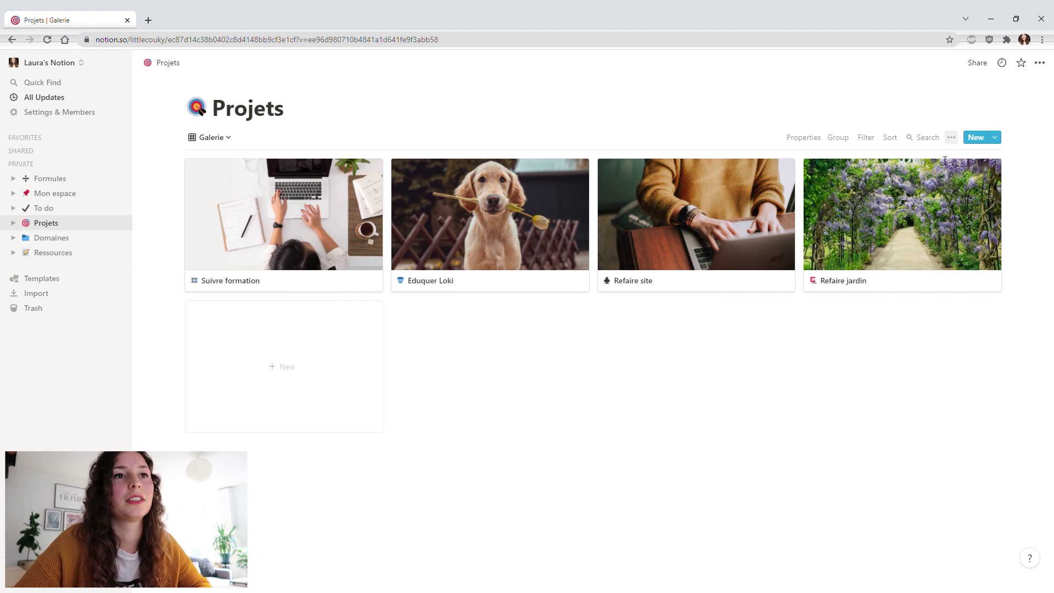
Move the Dates property directly below Projets in the gallery properties, show it on the cards and hide it again
{"action": "left_click", "coordinate": [951, 137]}
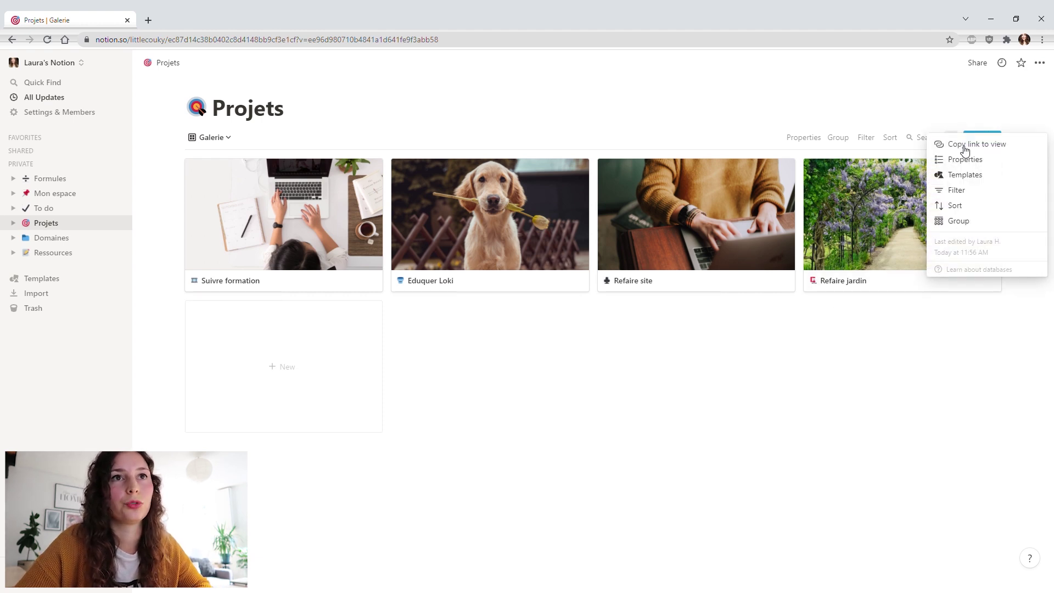
{"action": "left_click", "coordinate": [965, 159]}
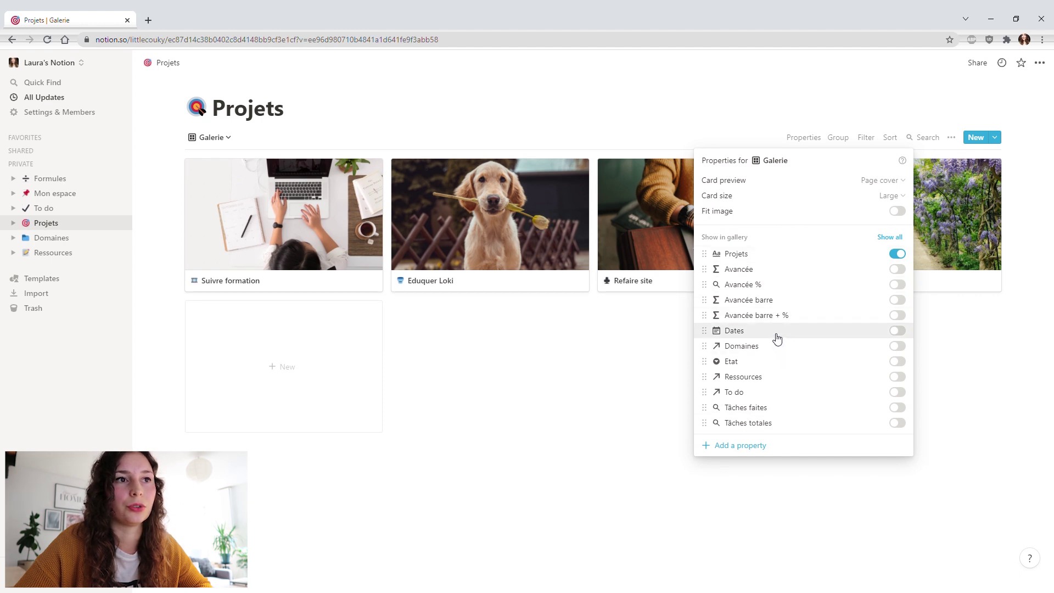
{"action": "left_click_drag", "start_coordinate": [777, 339], "coordinate": [774, 271]}
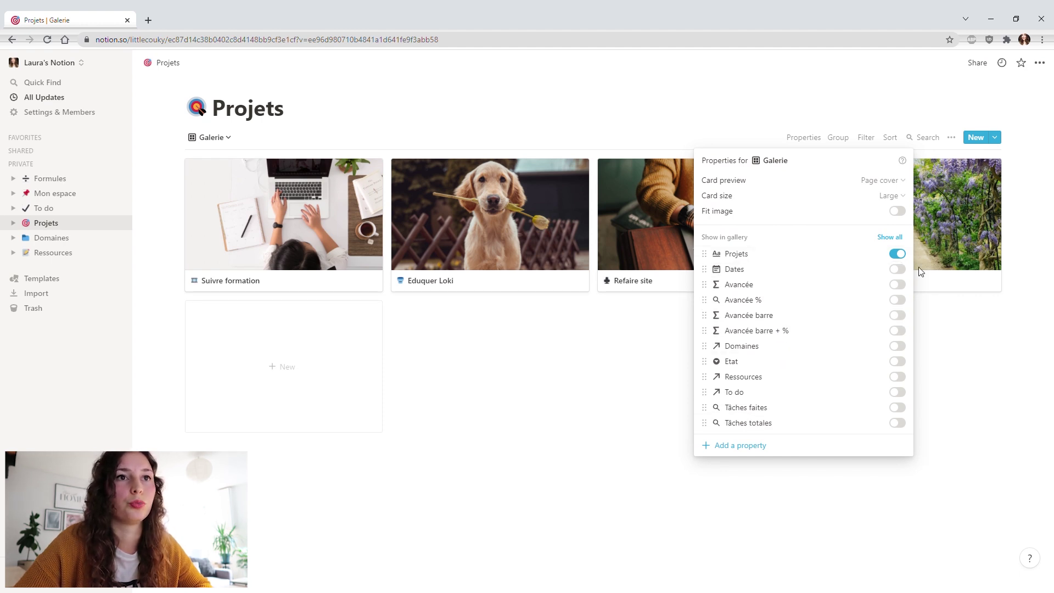
{"action": "left_click", "coordinate": [904, 270]}
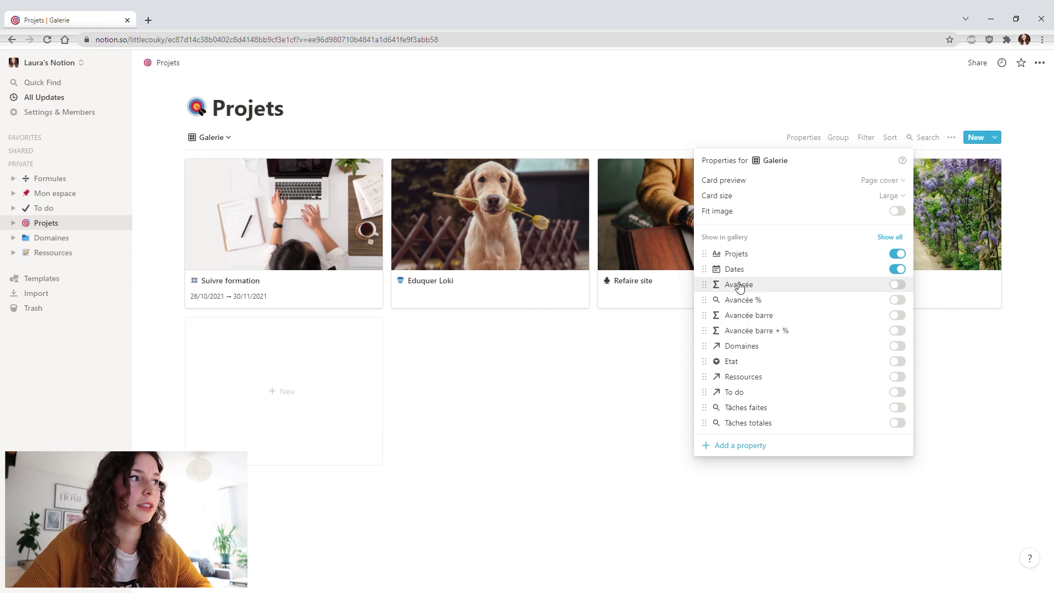
{"action": "left_click", "coordinate": [903, 271]}
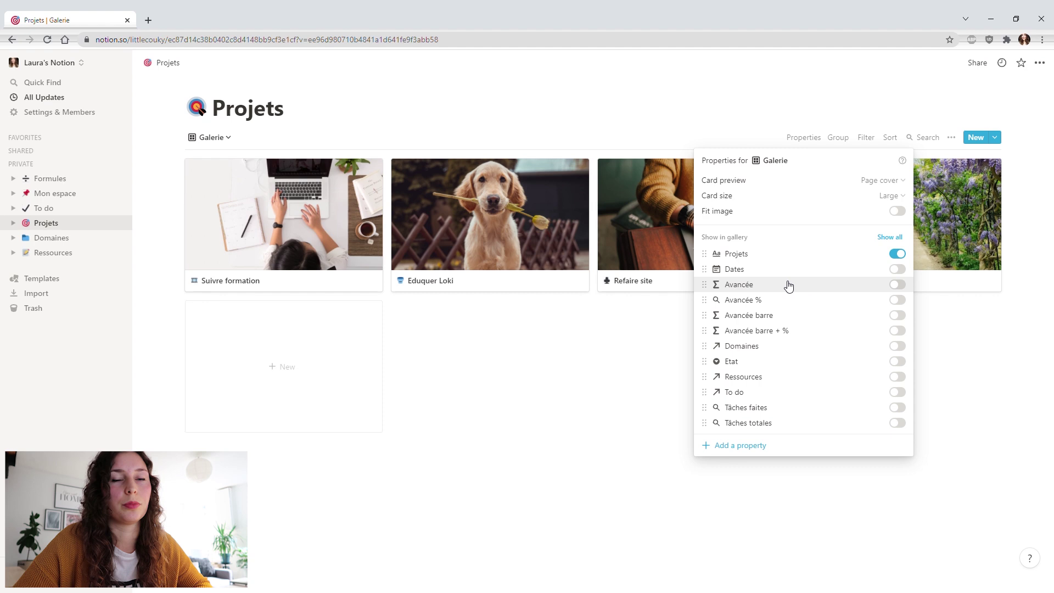
Place Etat directly below Projets with Avancée under it, show both on the gallery cards and close the properties
{"action": "left_click_drag", "start_coordinate": [760, 361], "coordinate": [768, 269]}
{"action": "left_click", "coordinate": [902, 271]}
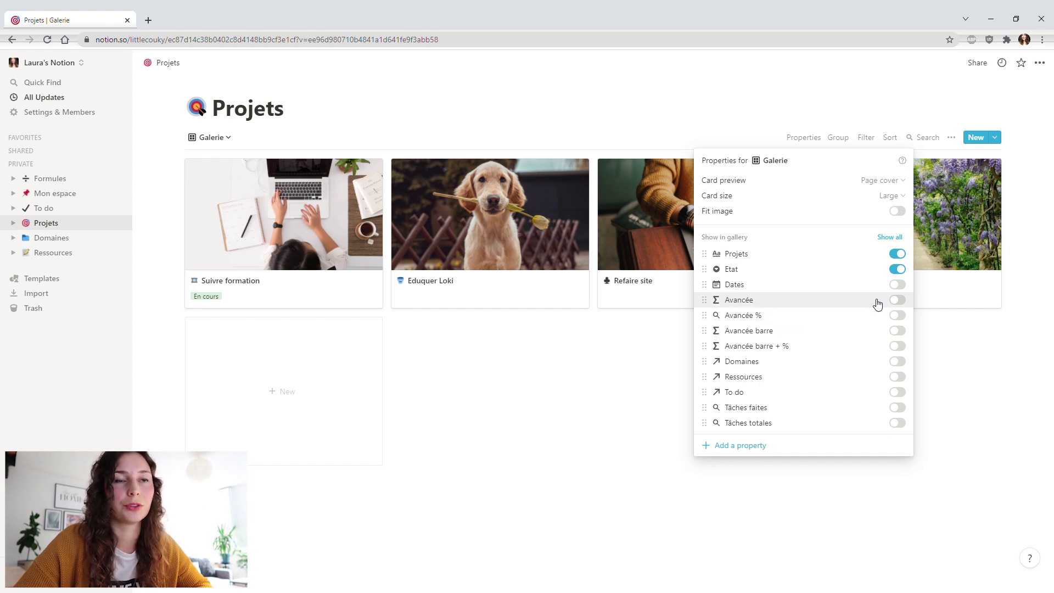
{"action": "left_click", "coordinate": [897, 300]}
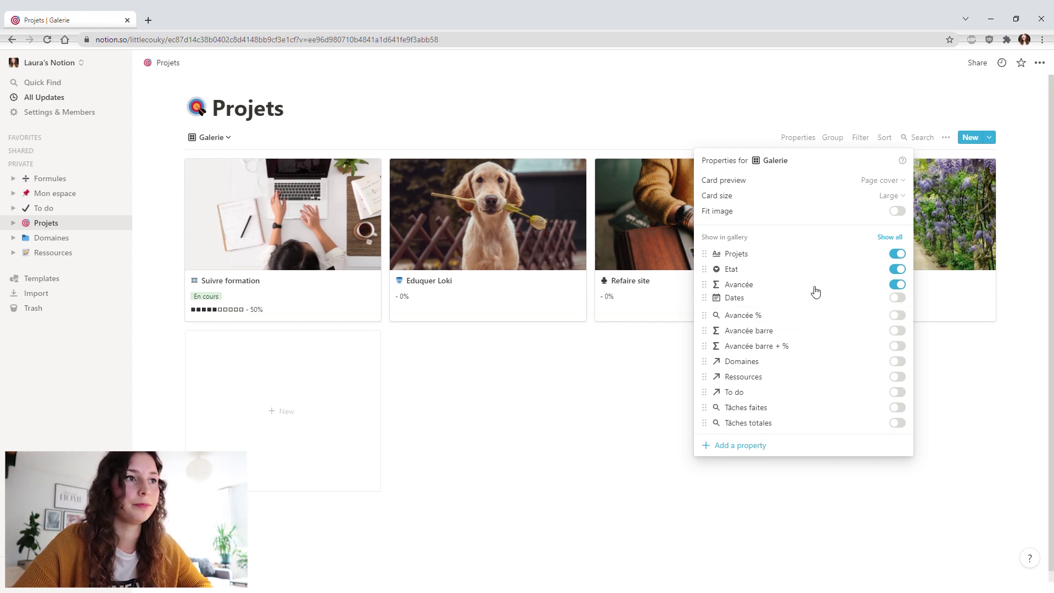
{"action": "left_click", "coordinate": [571, 418]}
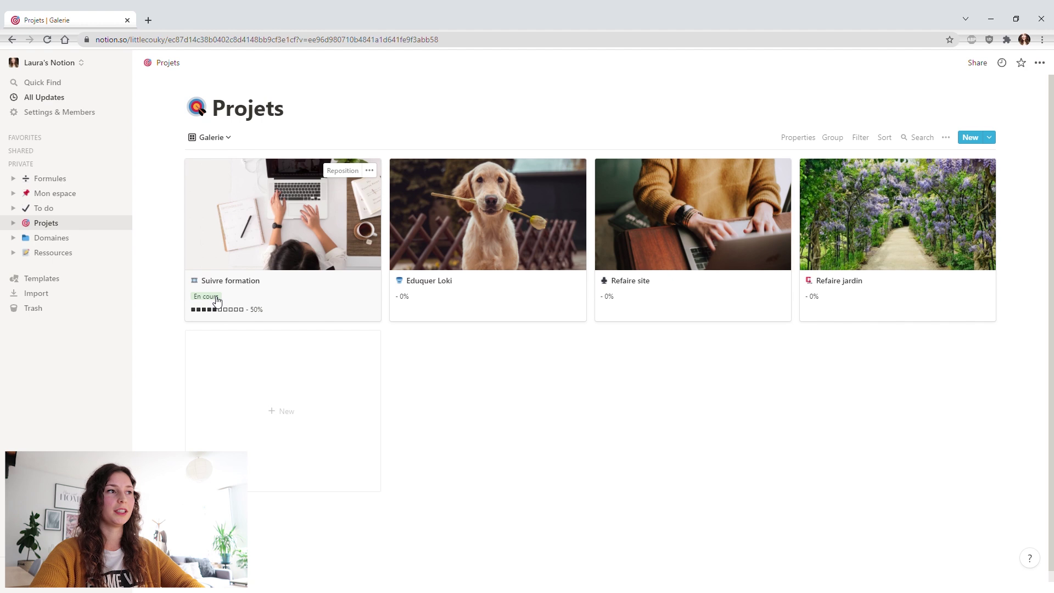
Move the Avancée property above Etat in the gallery's properties so the progress bar precedes the status on the cards
{"action": "left_click", "coordinate": [947, 138]}
{"action": "left_click", "coordinate": [960, 175]}
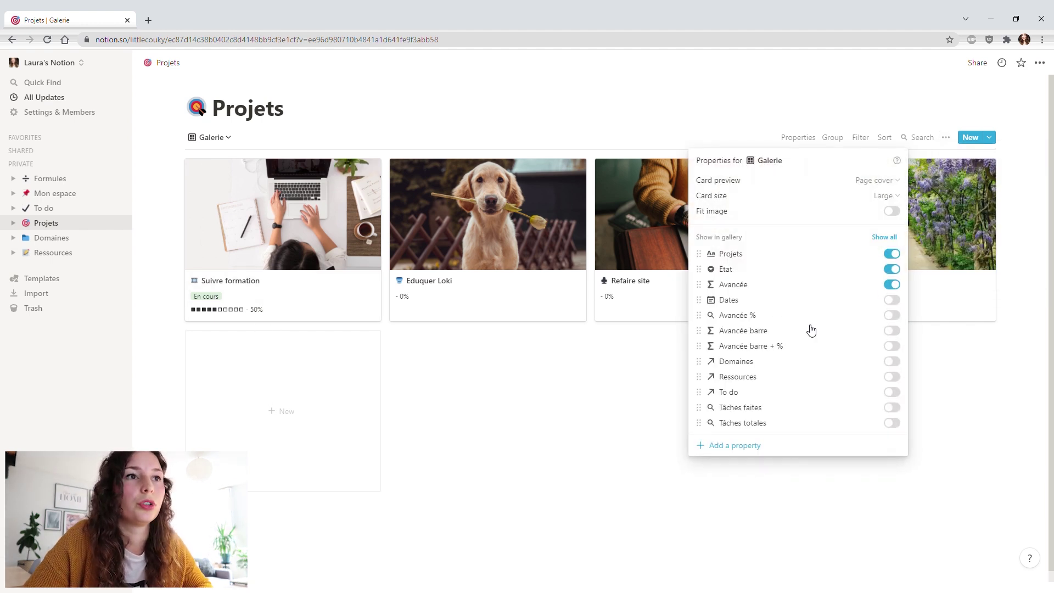
{"action": "left_click_drag", "start_coordinate": [772, 286], "coordinate": [778, 273]}
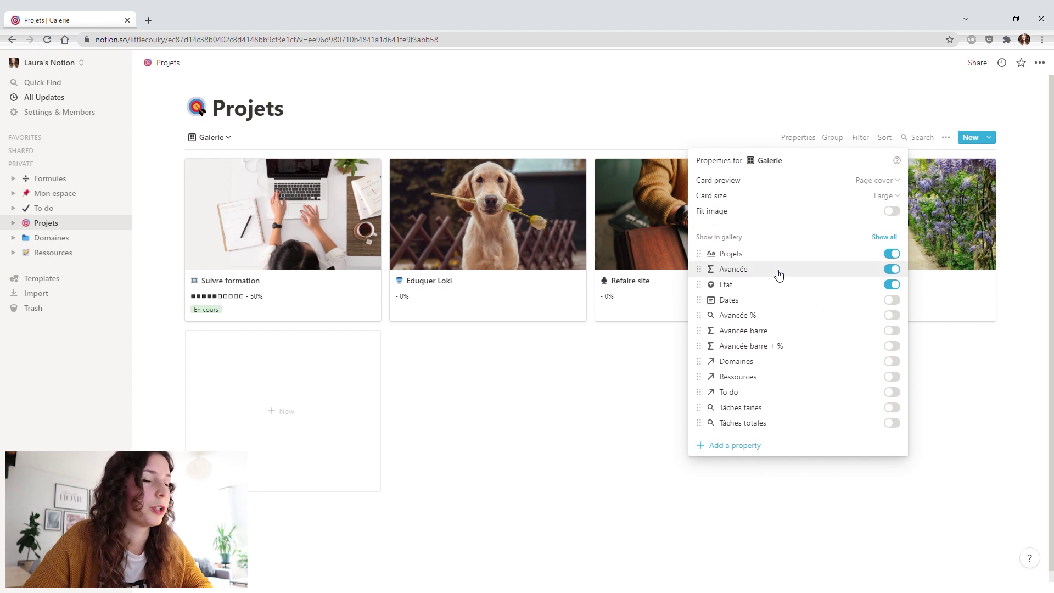
Show Dates, Domaines, Ressources and To do on the gallery cards, hide them all again and close the properties
{"action": "left_click", "coordinate": [898, 301]}
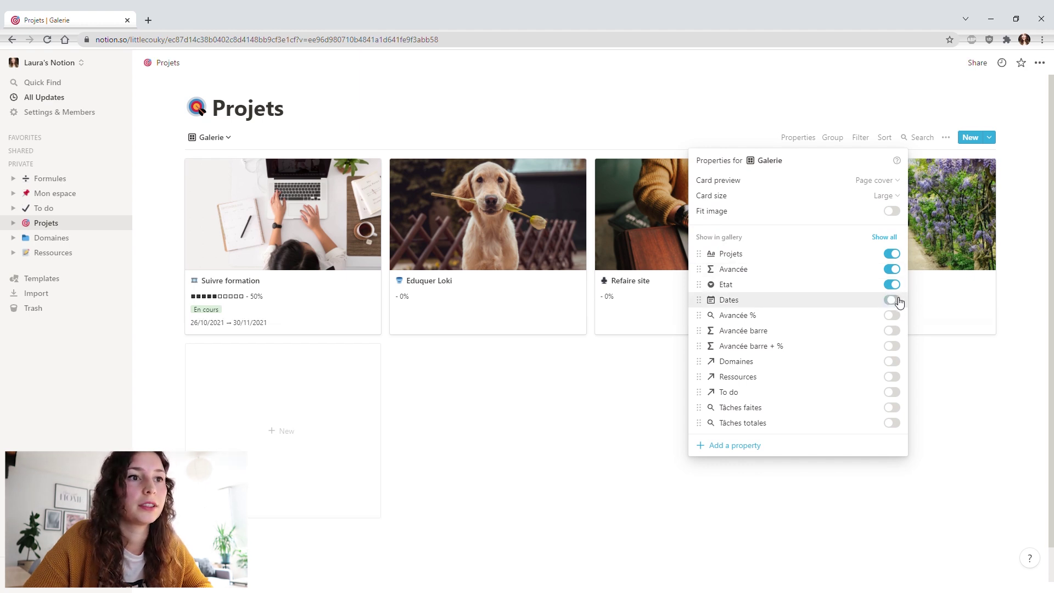
{"action": "left_click", "coordinate": [894, 378]}
{"action": "left_click", "coordinate": [893, 393]}
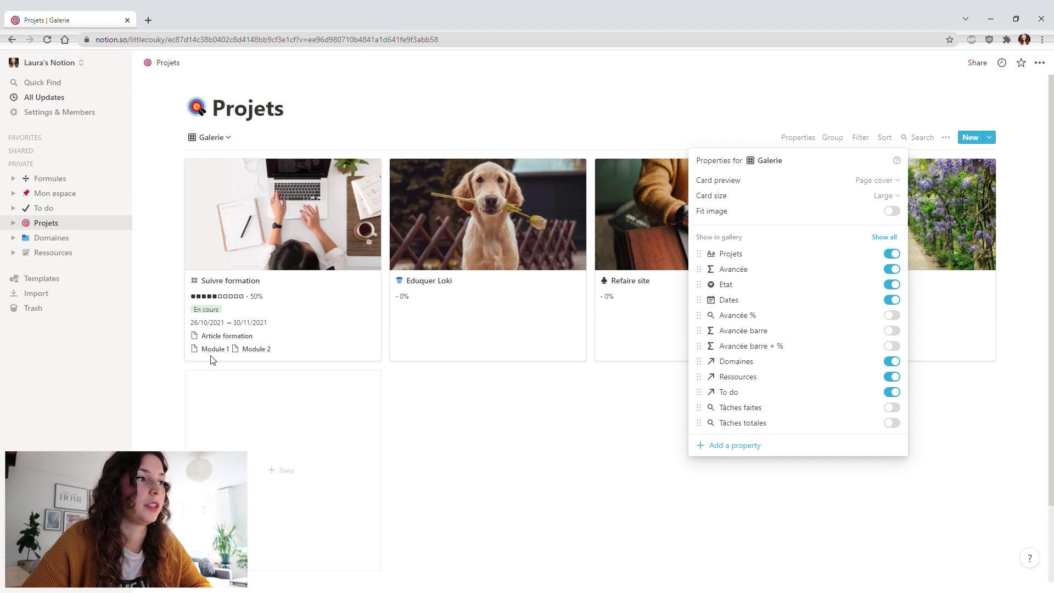
{"action": "left_click", "coordinate": [893, 393]}
{"action": "left_click", "coordinate": [894, 378]}
{"action": "left_click", "coordinate": [894, 361]}
{"action": "left_click", "coordinate": [487, 347]}
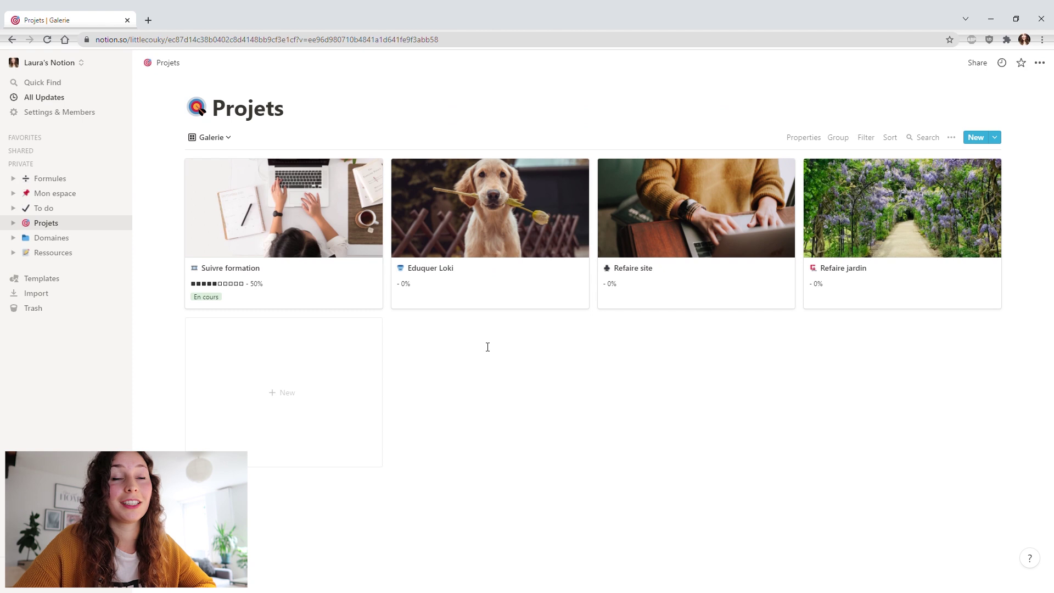
Open Suivre formation as a full page and order its properties Dates, To do, Domaines, Ressources and Etat above Avancée
{"action": "left_click", "coordinate": [254, 219]}
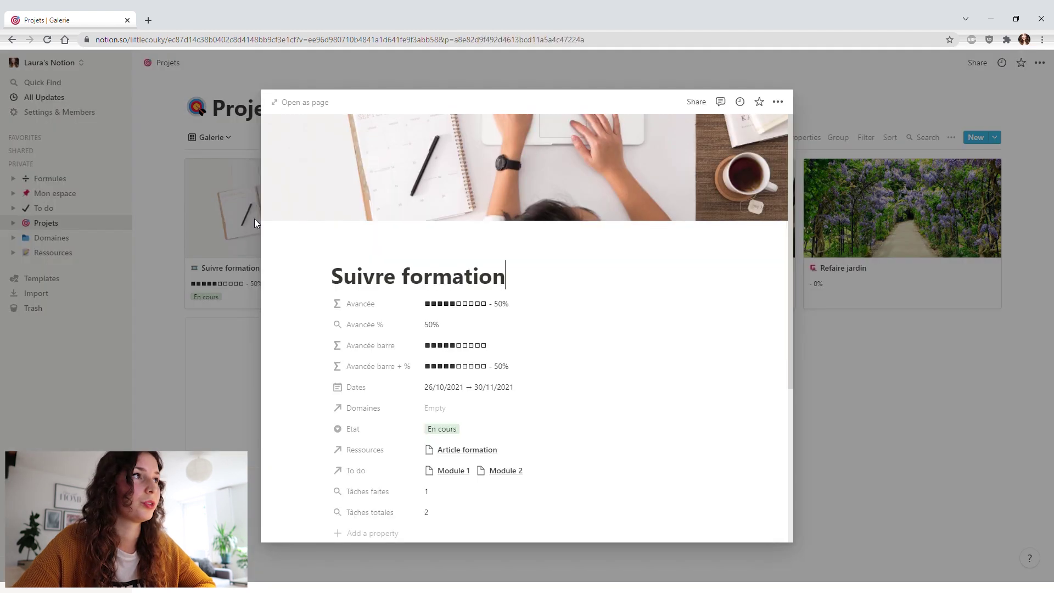
{"action": "left_click", "coordinate": [291, 102]}
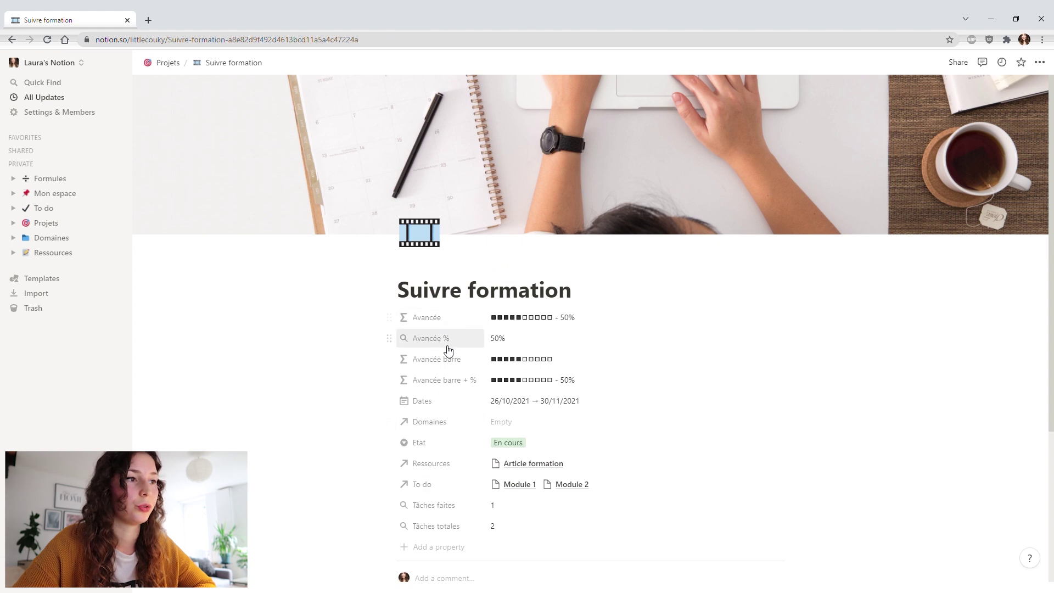
{"action": "left_click_drag", "start_coordinate": [428, 406], "coordinate": [433, 313]}
{"action": "left_click_drag", "start_coordinate": [430, 422], "coordinate": [428, 337]}
{"action": "left_click_drag", "start_coordinate": [433, 467], "coordinate": [433, 361]}
{"action": "left_click_drag", "start_coordinate": [433, 484], "coordinate": [433, 336]}
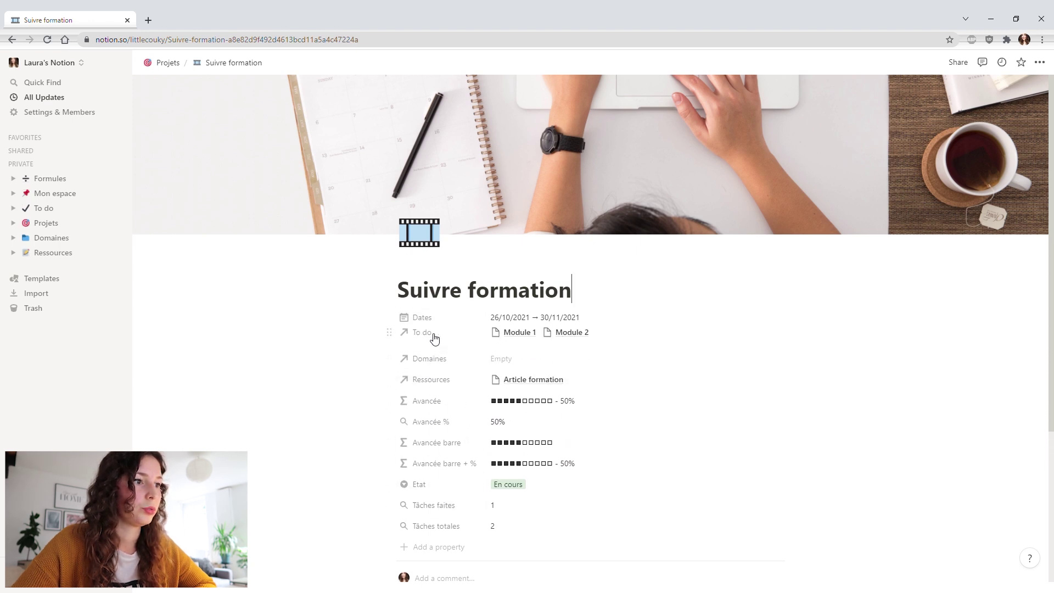
{"action": "left_click_drag", "start_coordinate": [433, 483], "coordinate": [434, 403]}
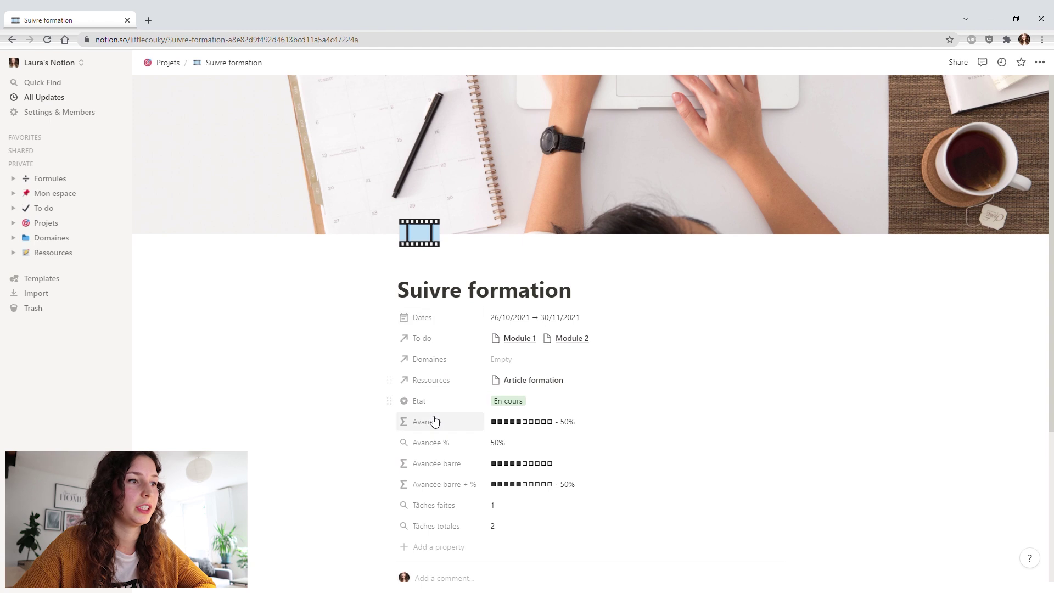
Set Avancée %, Avancée barre, Avancée barre + %, Tâches faites and Tâches totales to always hide on the project page
{"action": "left_click", "coordinate": [437, 445]}
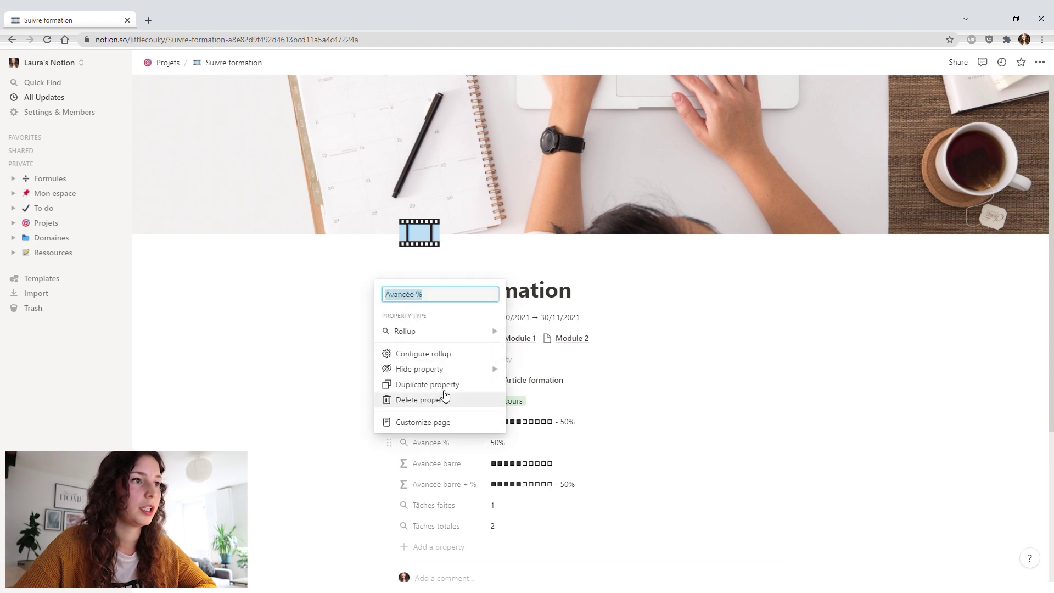
{"action": "mouse_move", "coordinate": [470, 369]}
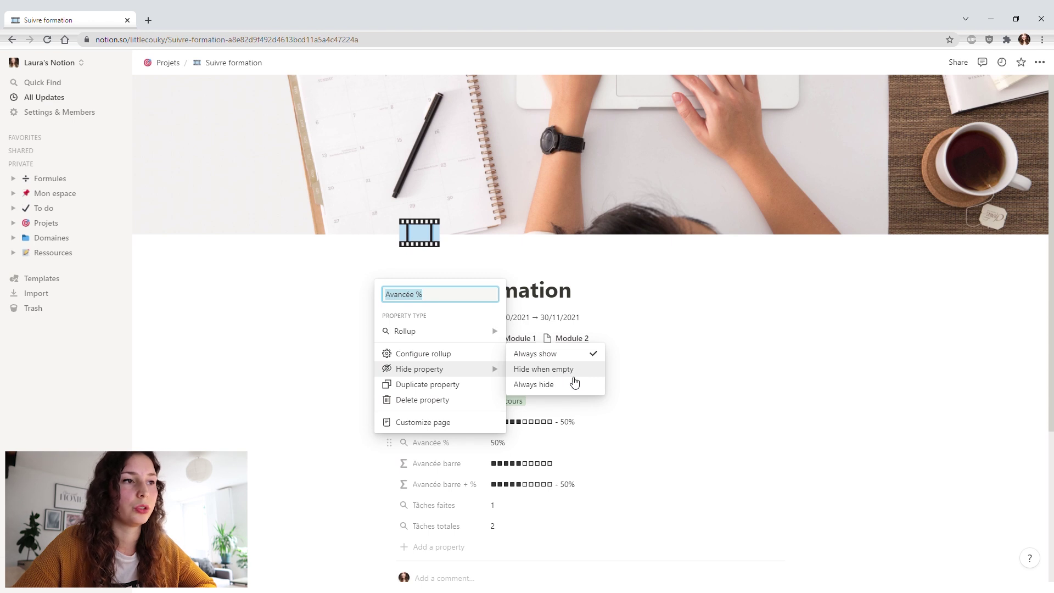
{"action": "left_click", "coordinate": [528, 386]}
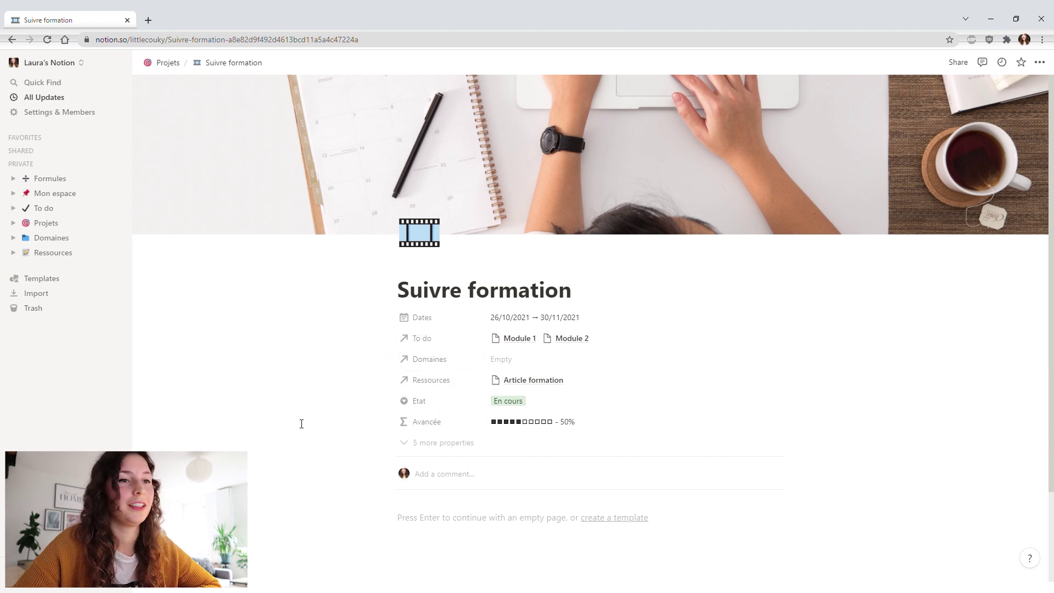
Create a linked task Module 3 in Suivre formation's To do relation, check it in the To do database and return to the project
{"action": "left_click", "coordinate": [614, 340]}
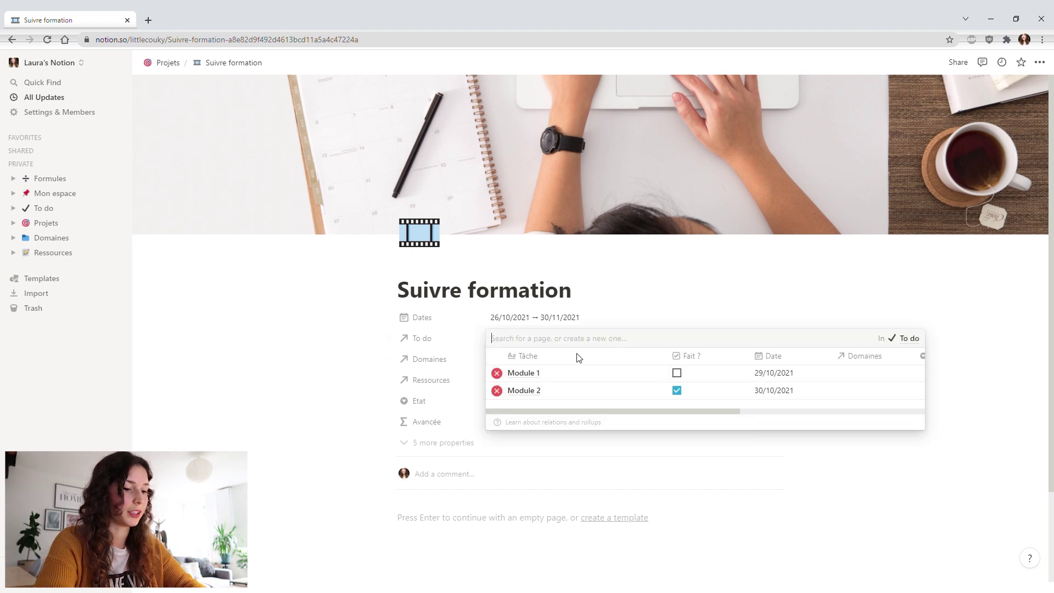
{"action": "type", "text": "Module 3"}
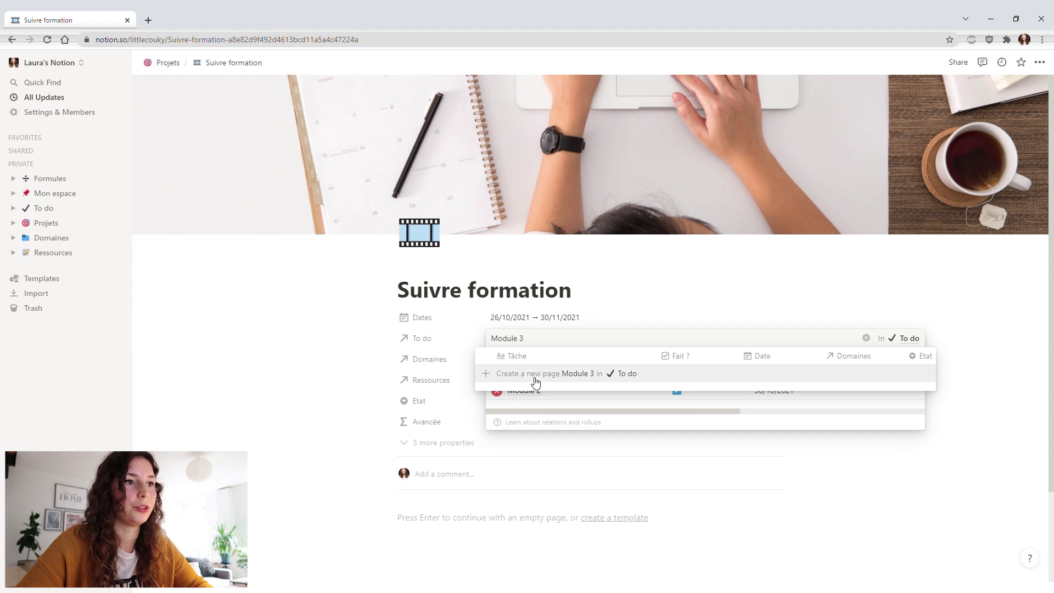
{"action": "left_click", "coordinate": [627, 376]}
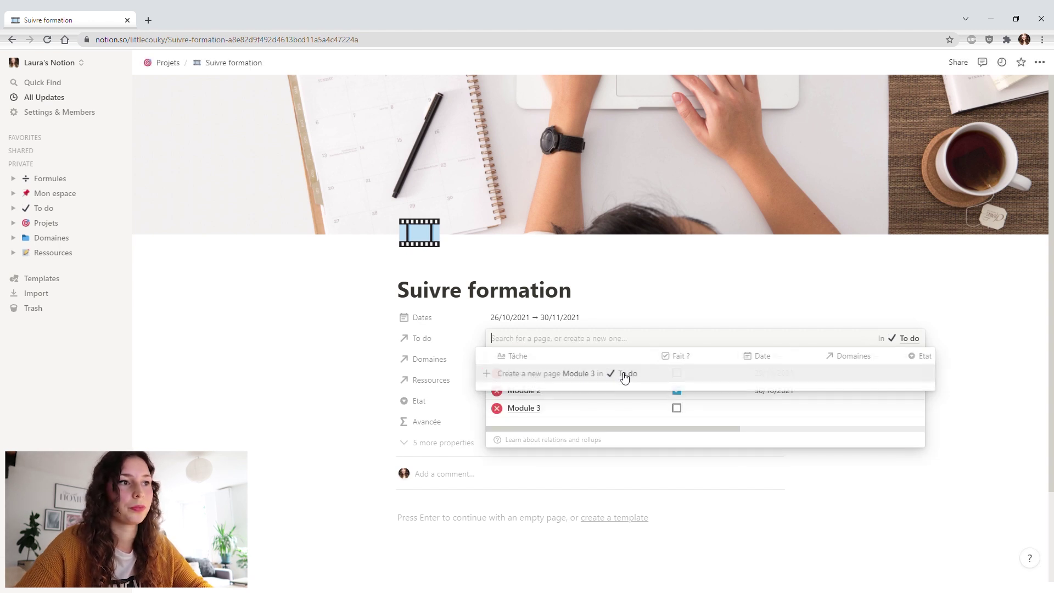
{"action": "left_click", "coordinate": [338, 393]}
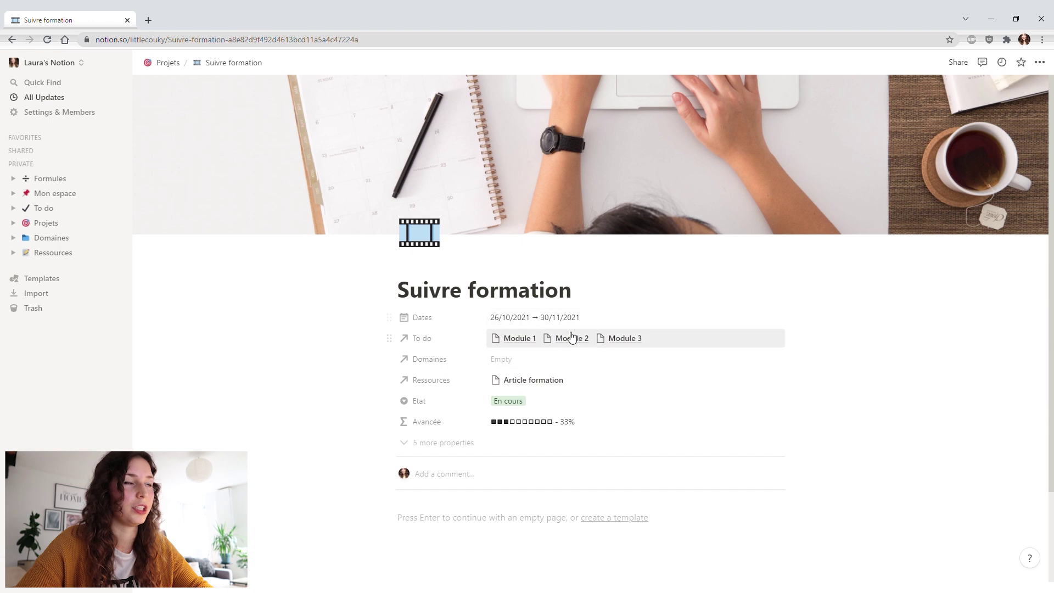
{"action": "left_click", "coordinate": [46, 209]}
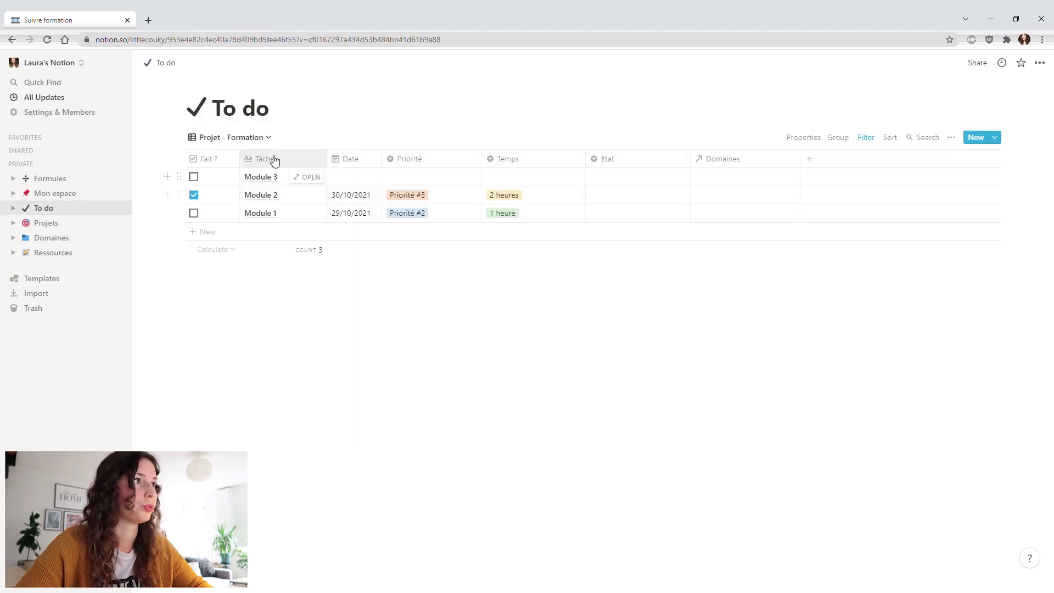
{"action": "key", "text": "alt+Left"}
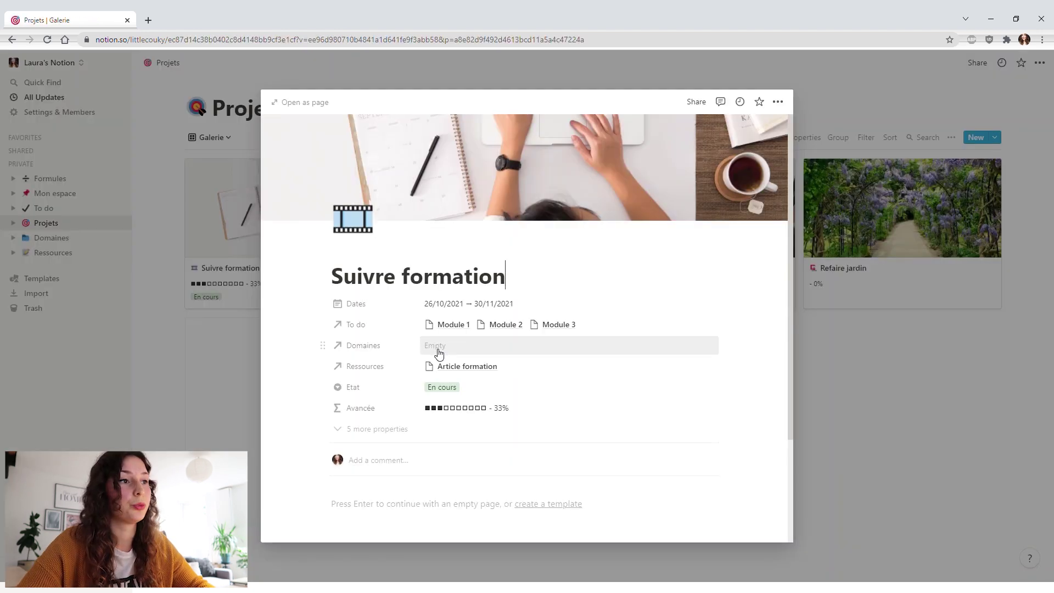
Create a new page Travail through the Domaines relation of Suivre formation and link it to the project
{"action": "left_click", "coordinate": [449, 349]}
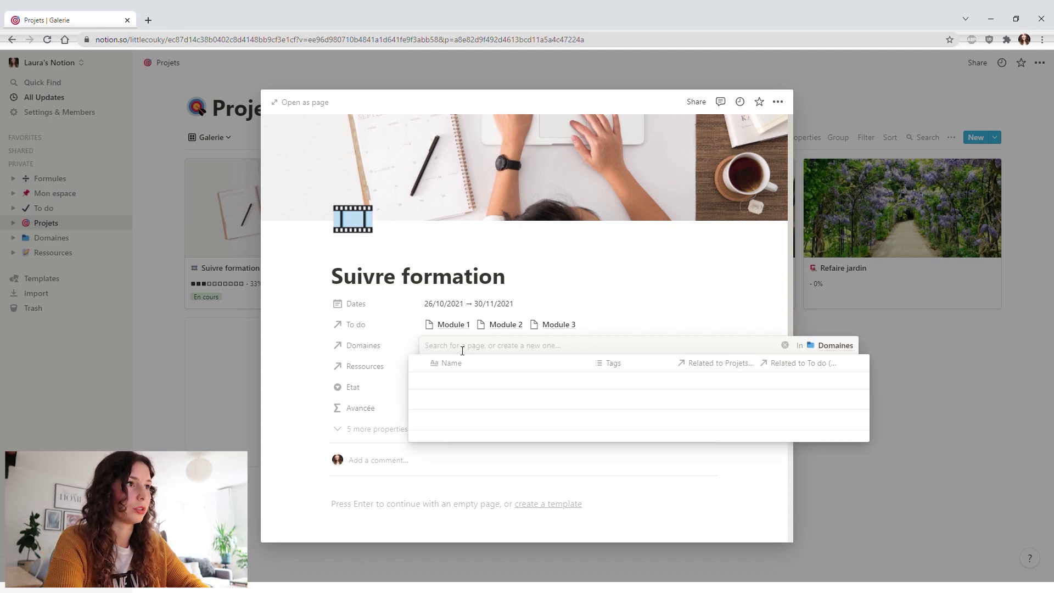
{"action": "type", "text": "Travail"}
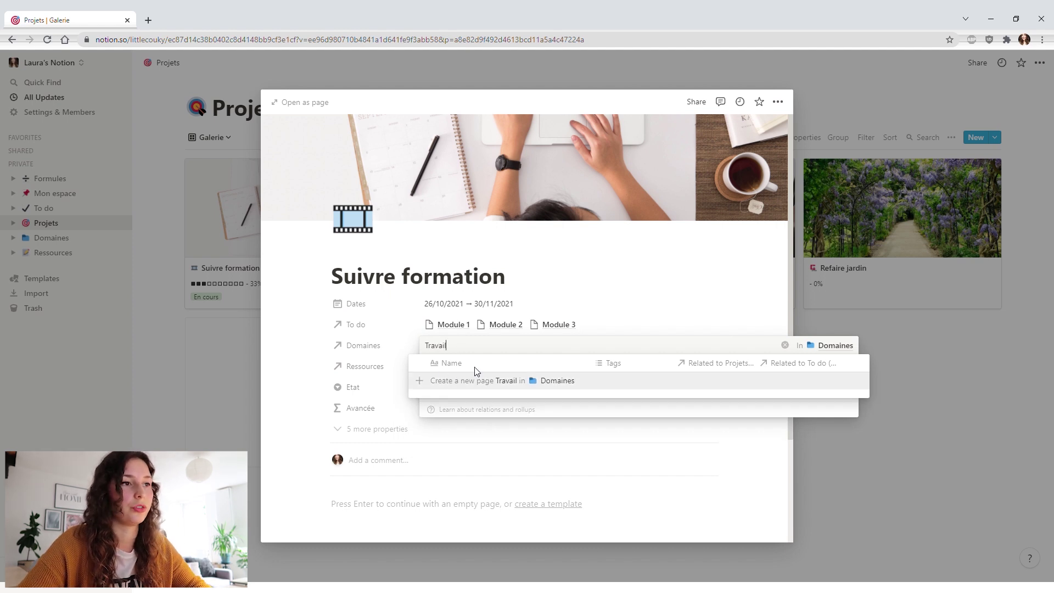
{"action": "left_click", "coordinate": [535, 383]}
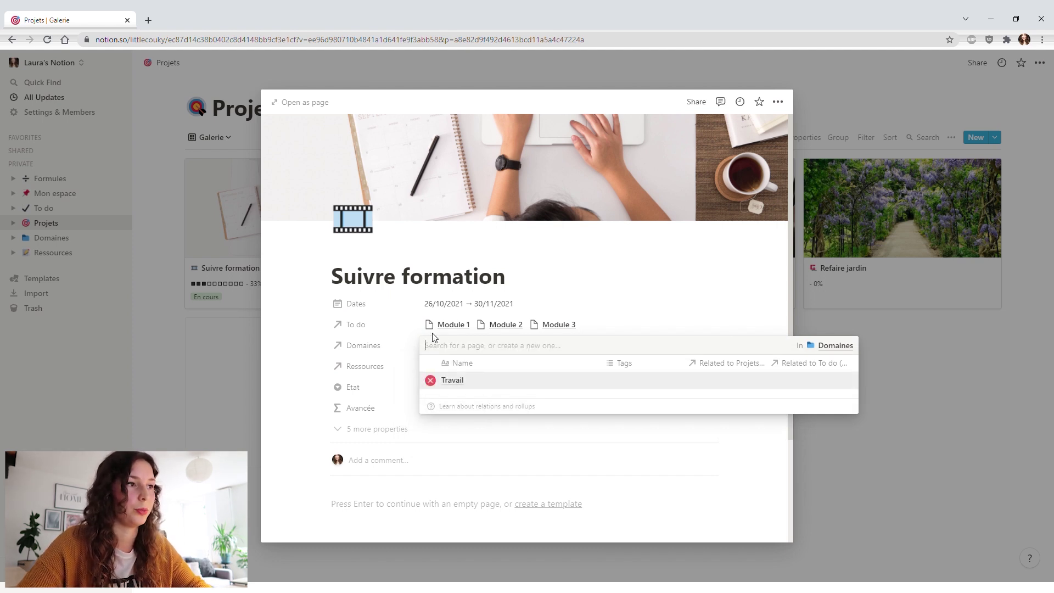
{"action": "left_click", "coordinate": [305, 366]}
Create and link a new page Article formation 2 in the Ressources relation of Suivre formation
{"action": "left_click", "coordinate": [505, 372]}
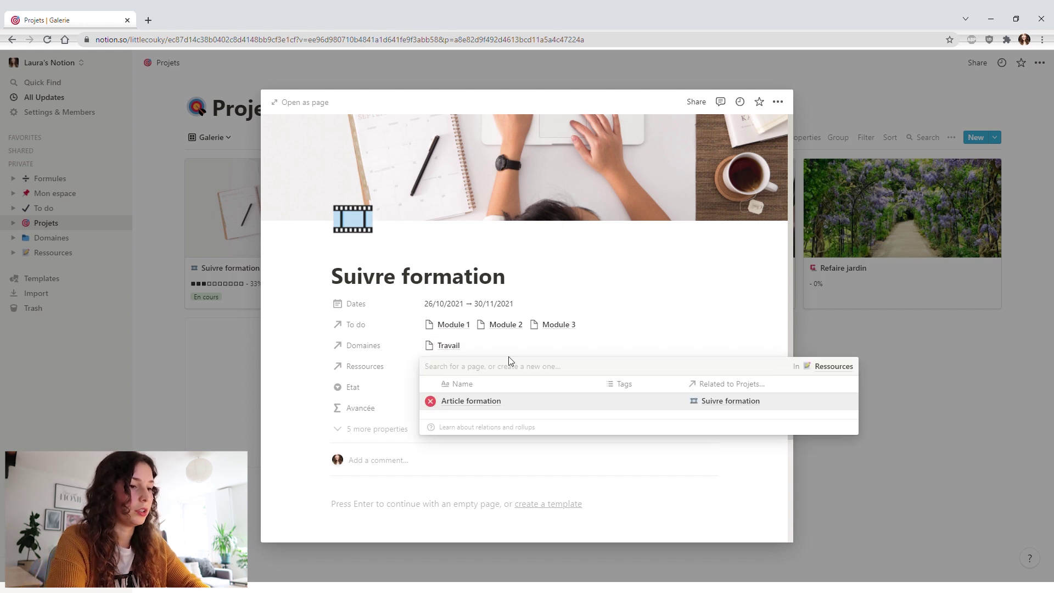
{"action": "type", "text": "Article form"}
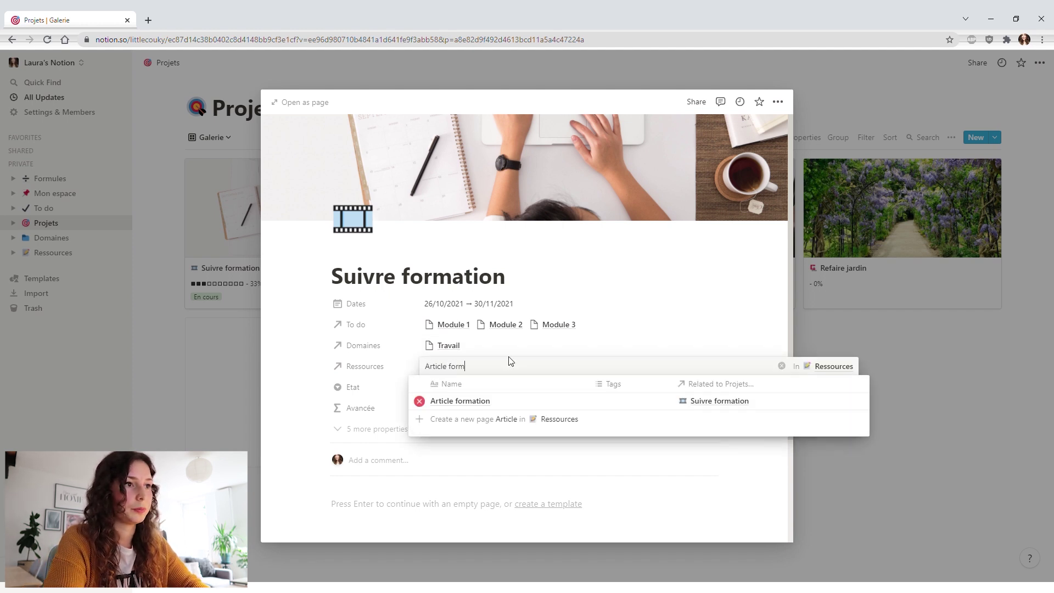
{"action": "type", "text": "ation 2"}
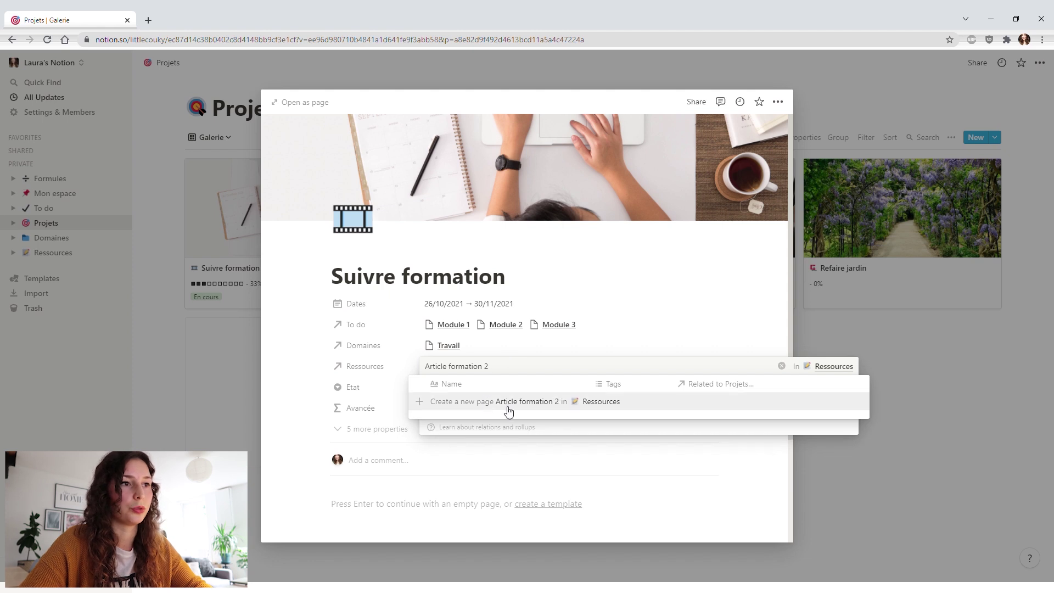
{"action": "left_click", "coordinate": [522, 403]}
{"action": "left_click", "coordinate": [166, 339]}
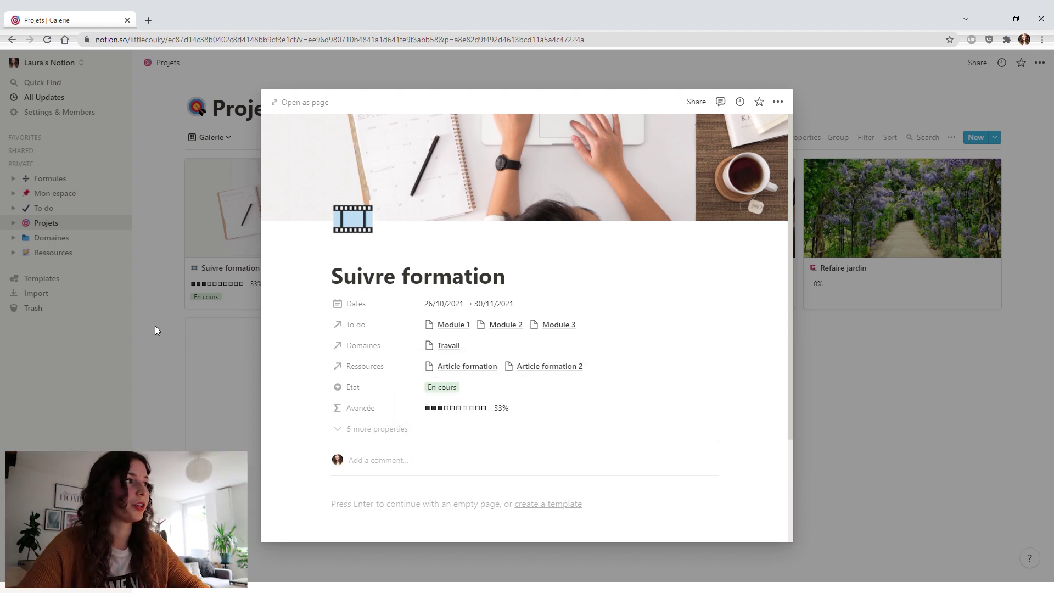
Close the project, check the new entries in the Domaines and Ressources databases and return to Projets
{"action": "left_click", "coordinate": [156, 327]}
{"action": "left_click", "coordinate": [60, 239]}
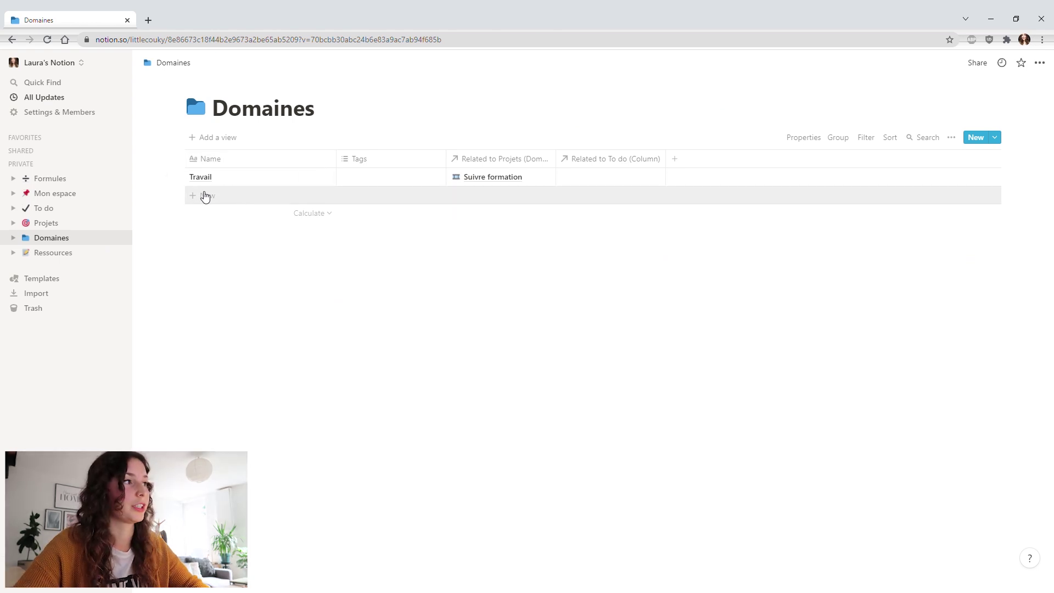
{"action": "left_click", "coordinate": [55, 254]}
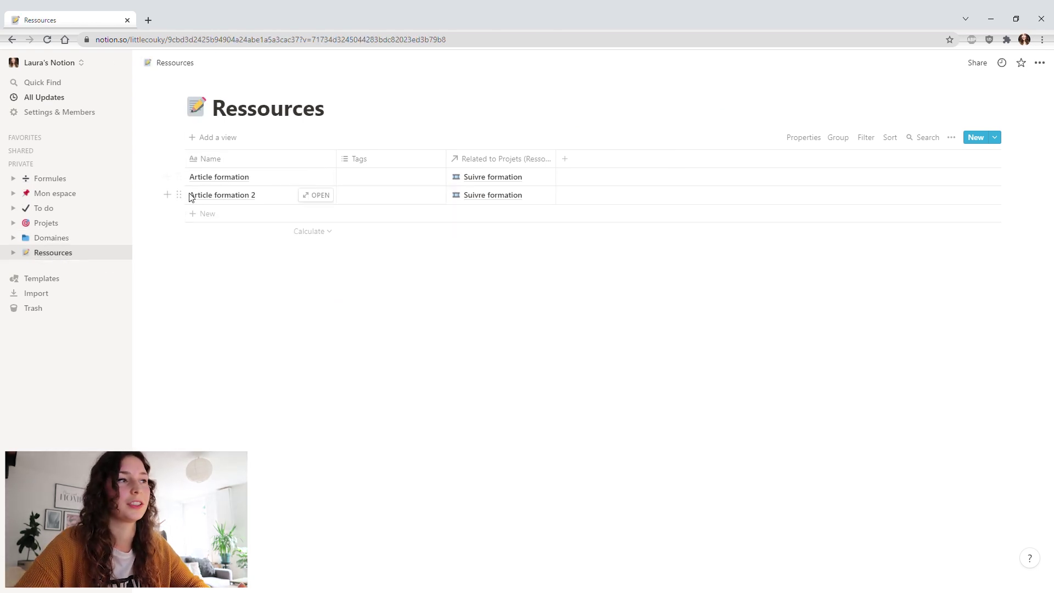
{"action": "left_click", "coordinate": [46, 223]}
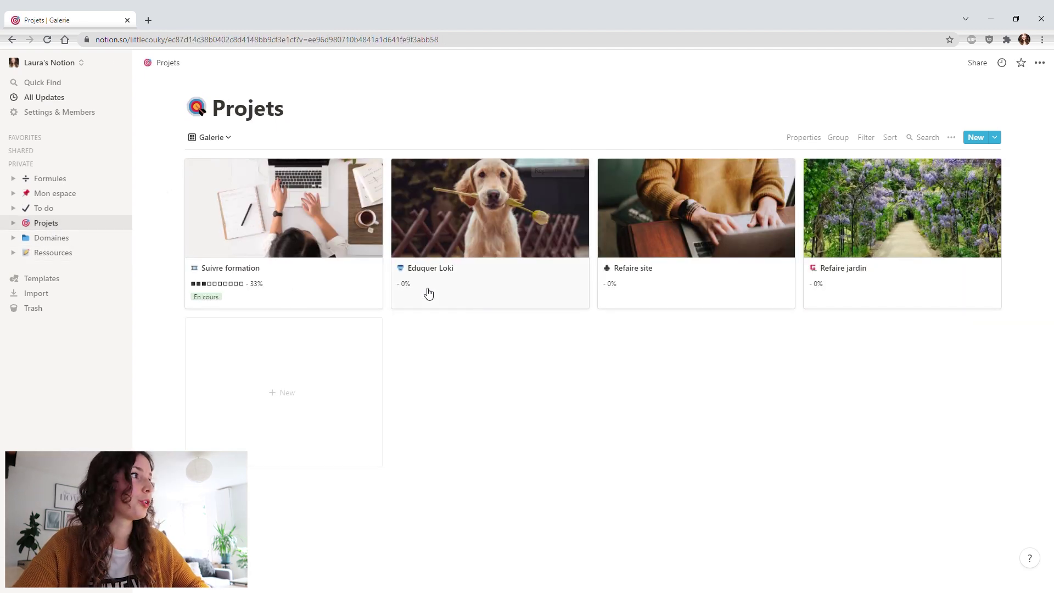
Create a table view named Projet - Loki in the To do database
{"action": "left_click", "coordinate": [40, 211]}
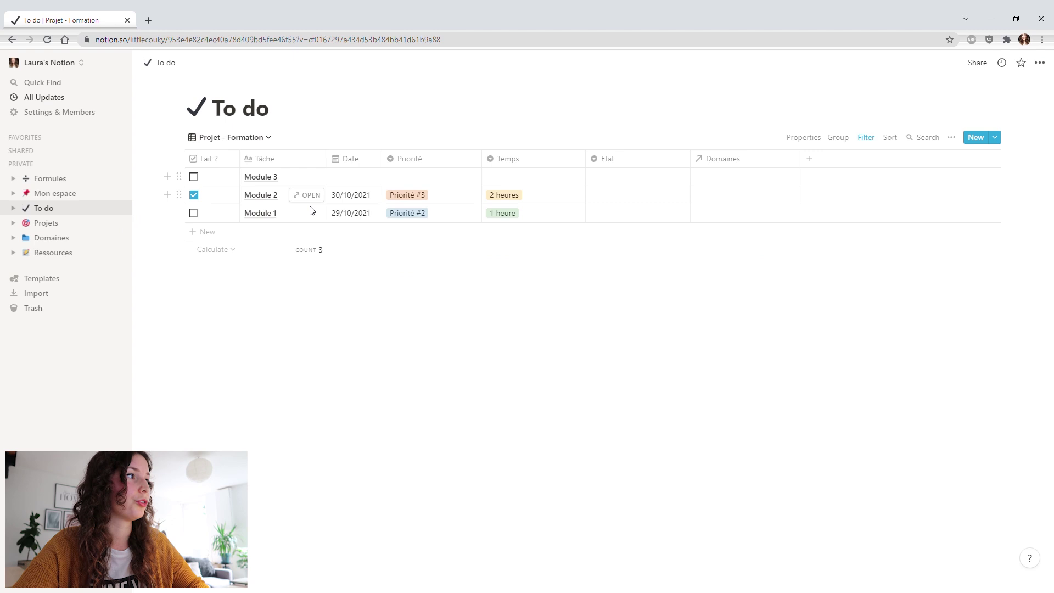
{"action": "left_click", "coordinate": [255, 139]}
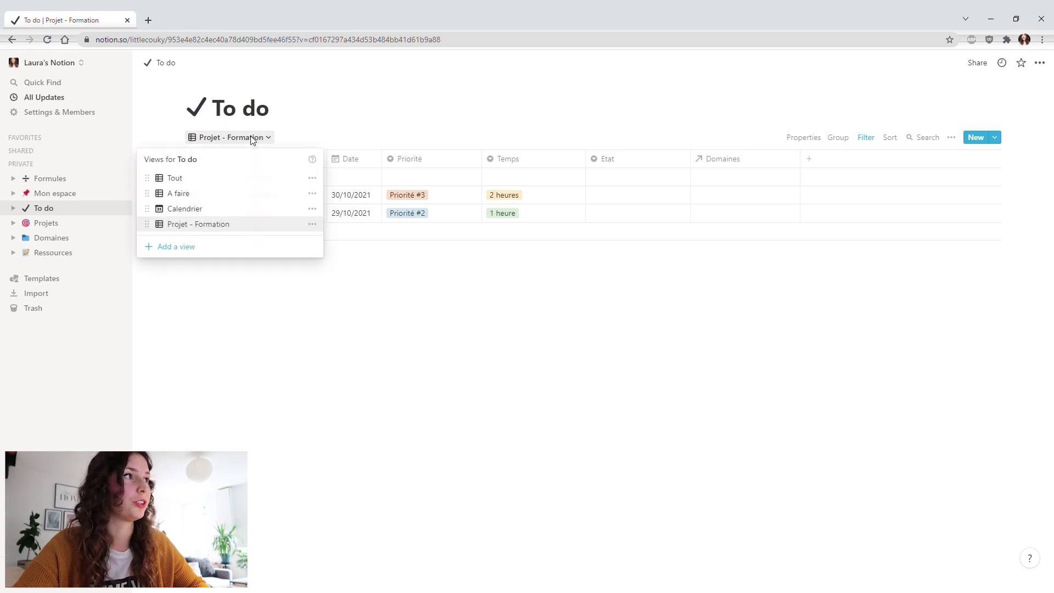
{"action": "left_click", "coordinate": [180, 246]}
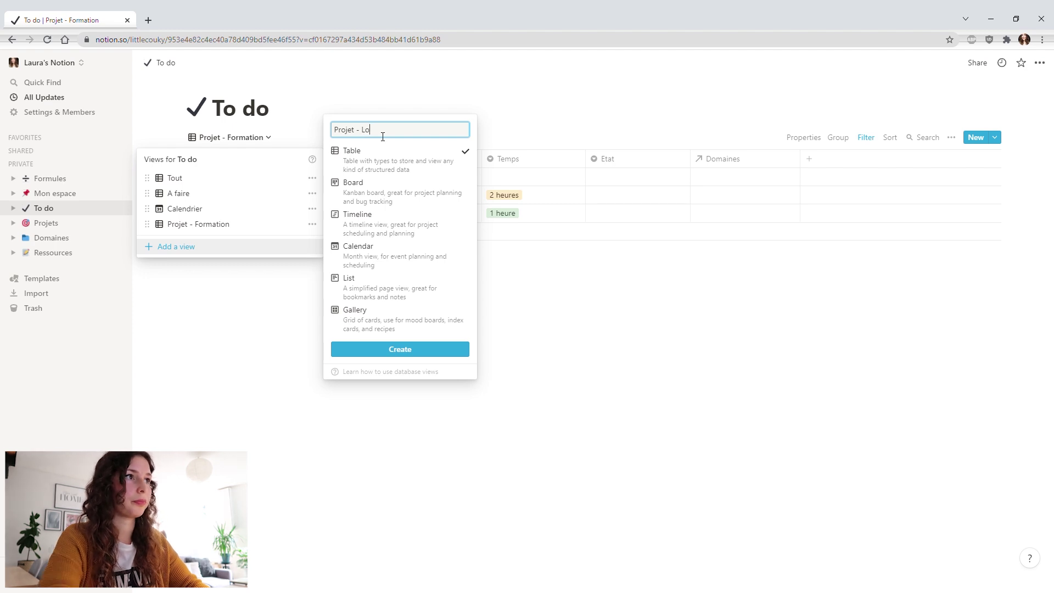
{"action": "left_click", "coordinate": [426, 351]}
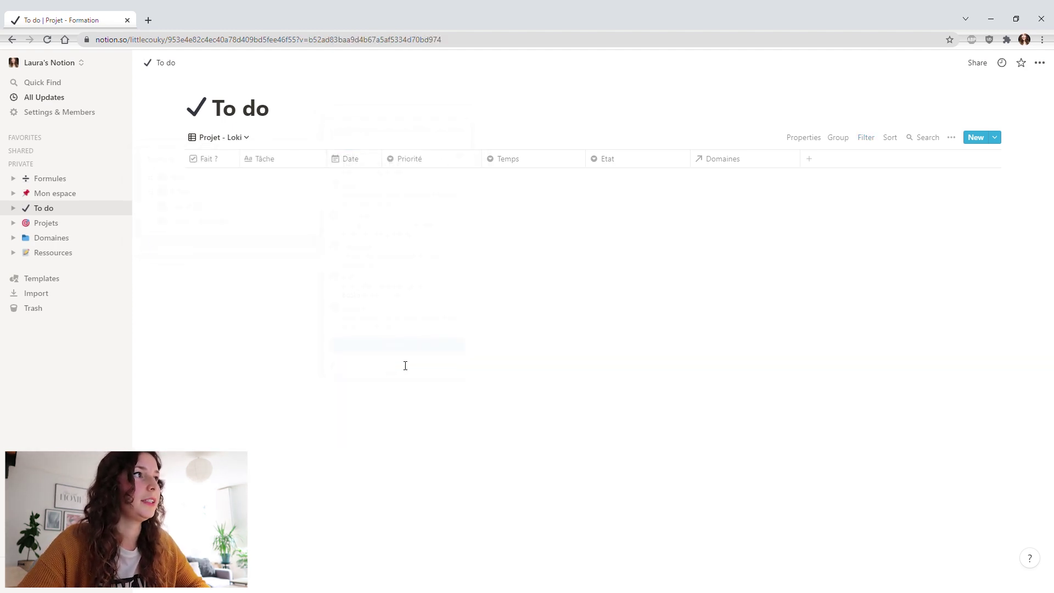
Filter the Projet - Loki view to tasks whose Projets relation contains Eduquer Loki
{"action": "left_click", "coordinate": [866, 138]}
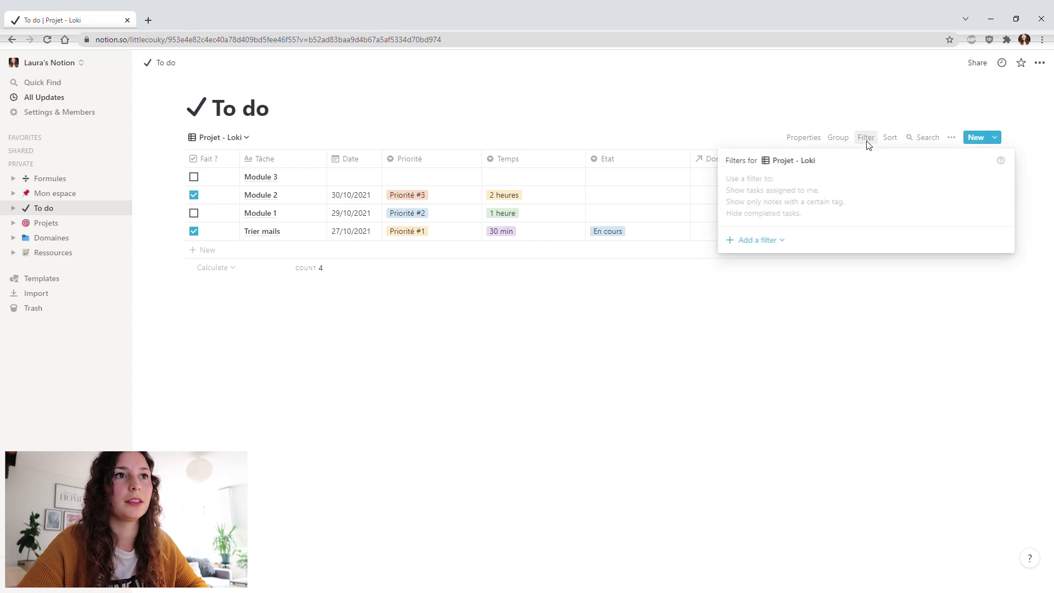
{"action": "left_click", "coordinate": [757, 243]}
{"action": "left_click", "coordinate": [757, 262]}
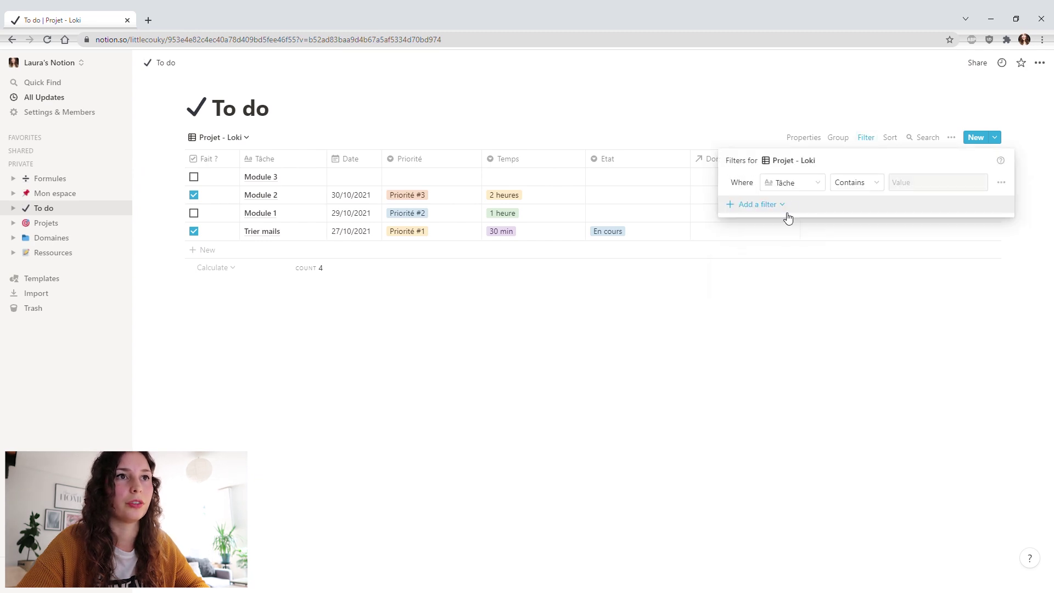
{"action": "left_click", "coordinate": [794, 184]}
{"action": "left_click", "coordinate": [775, 322]}
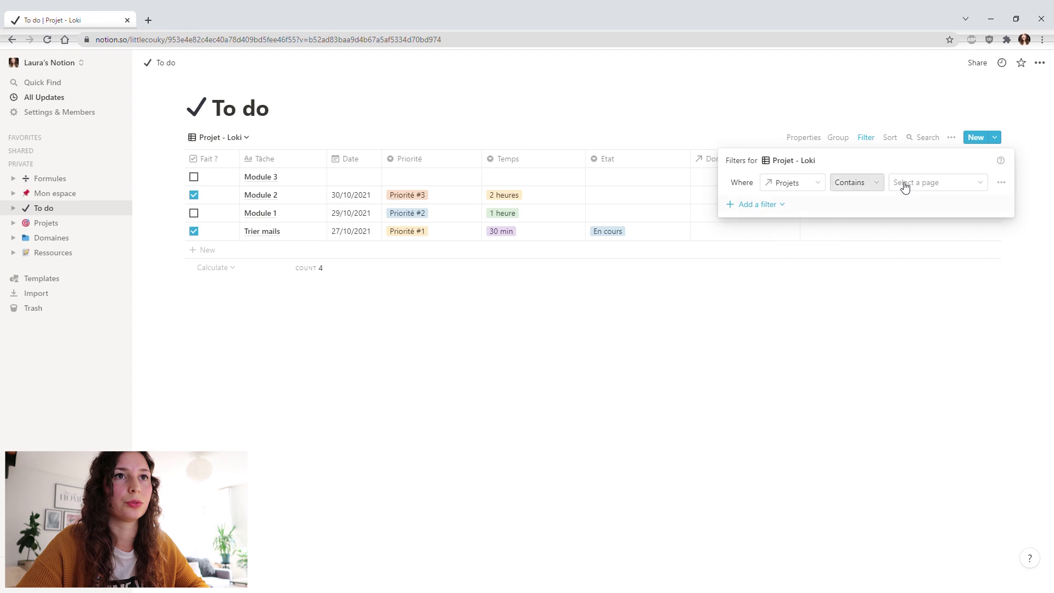
{"action": "left_click", "coordinate": [920, 183]}
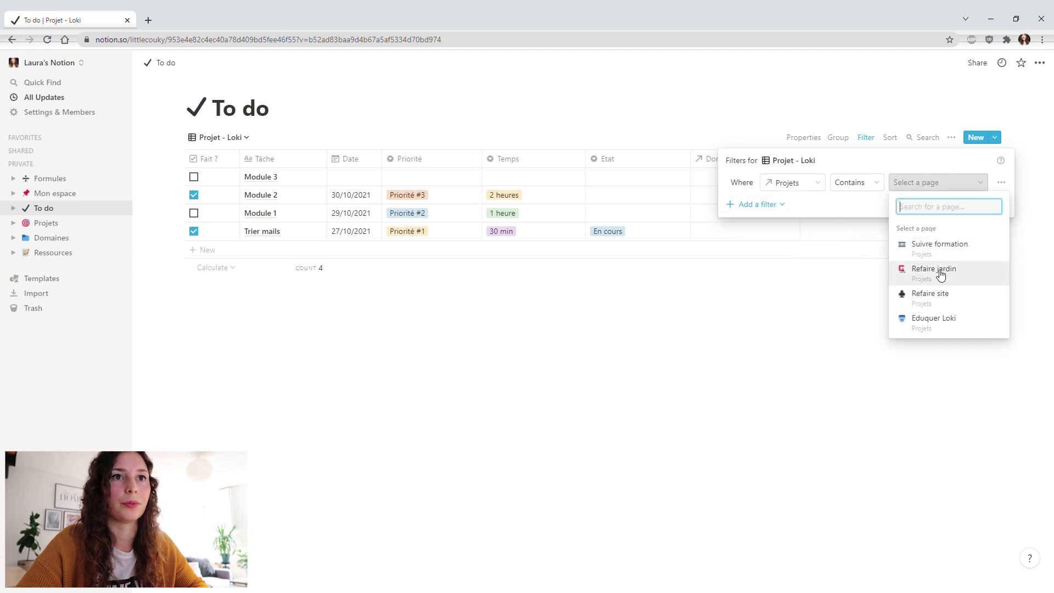
{"action": "left_click", "coordinate": [934, 320]}
{"action": "left_click", "coordinate": [432, 376]}
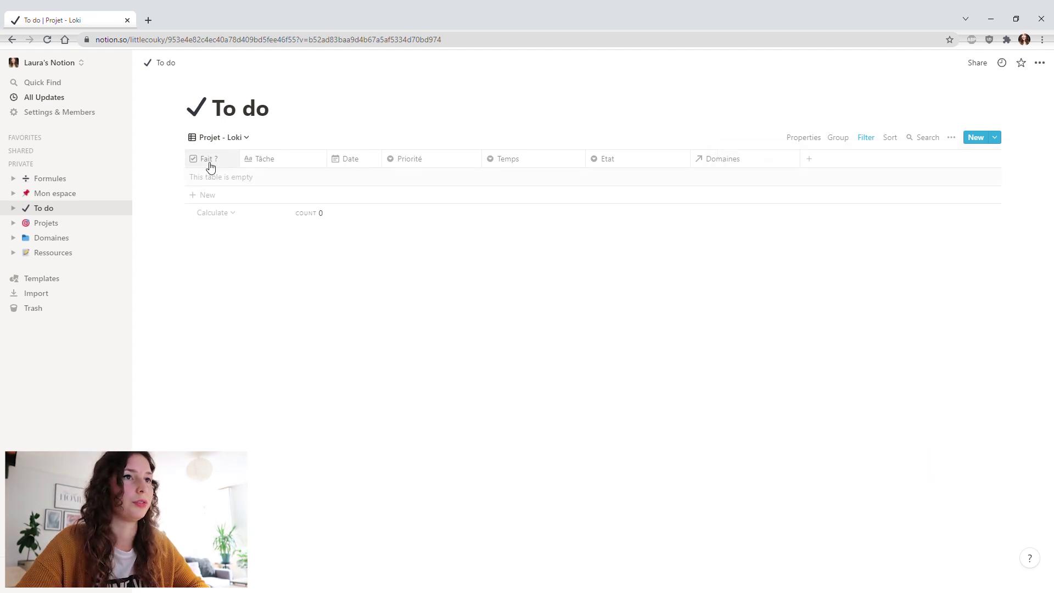
Add the tasks Cours 1, Cours 2 and Cours 3 to the Projet - Loki view and mark the first two as done
{"action": "left_click", "coordinate": [271, 183]}
{"action": "type", "text": "Cours 1"}
{"action": "key", "text": "Return"}
{"action": "left_click", "coordinate": [269, 199]}
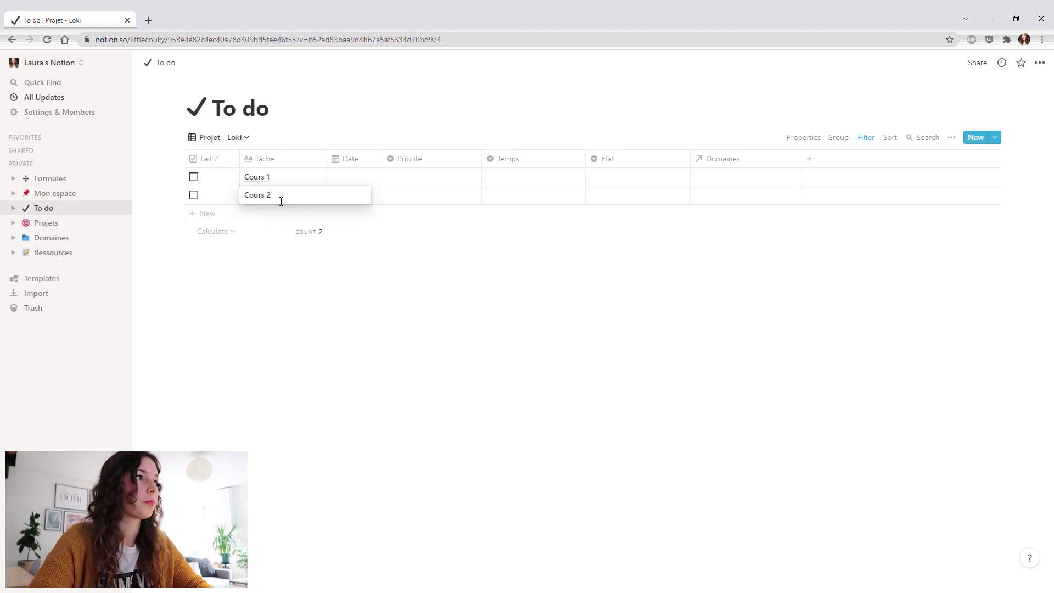
{"action": "key", "text": "Return"}
{"action": "left_click", "coordinate": [268, 218]}
{"action": "type", "text": "Cours"}
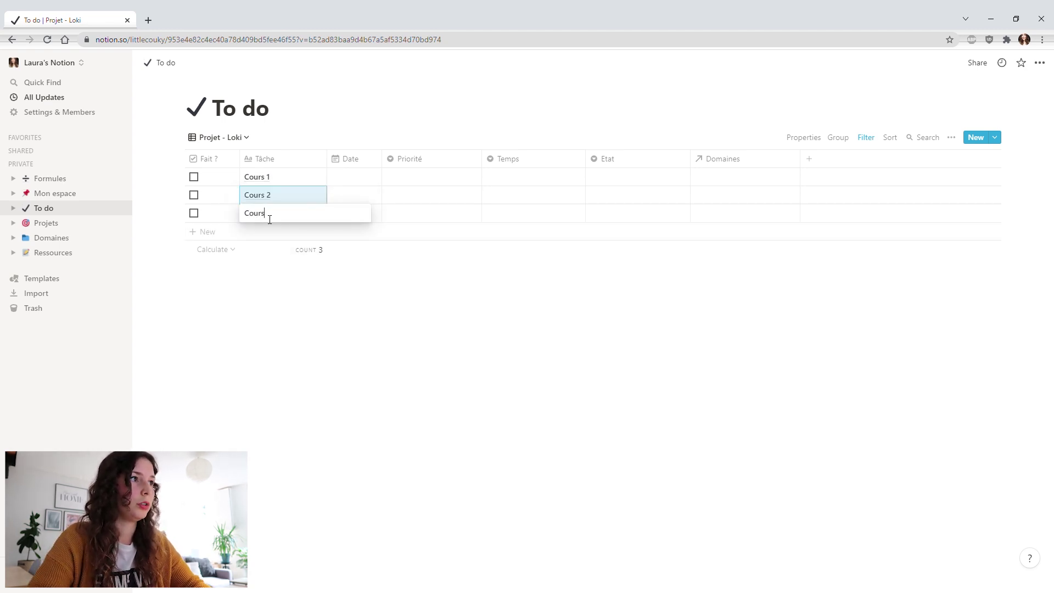
{"action": "key", "text": "Return"}
{"action": "left_click", "coordinate": [194, 176]}
{"action": "left_click", "coordinate": [194, 195]}
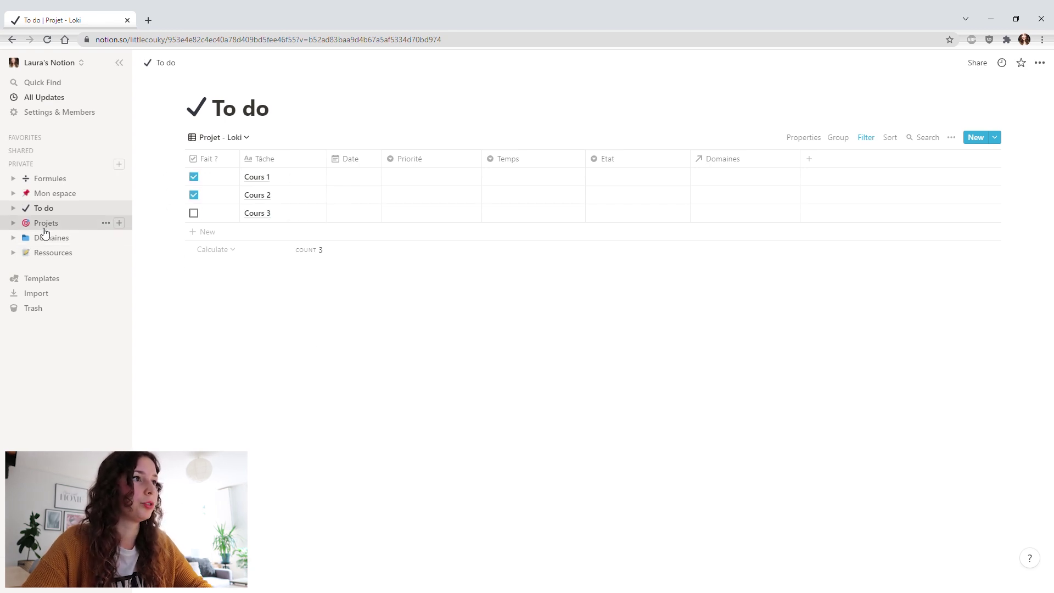
Set the Etat of the Eduquer Loki project in the Projets gallery to En cours and close its page
{"action": "left_click", "coordinate": [46, 223]}
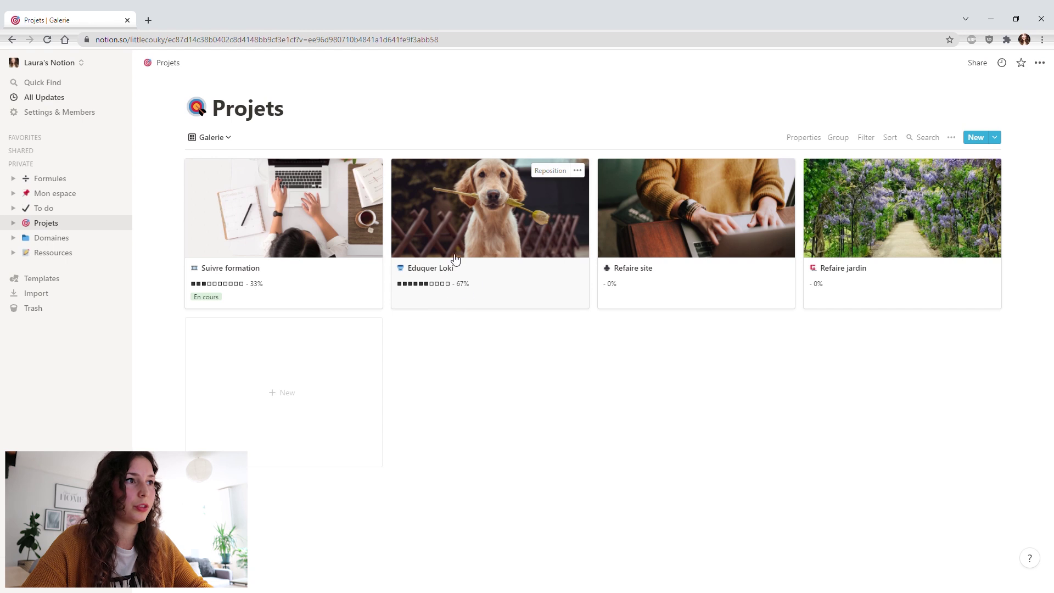
{"action": "left_click", "coordinate": [465, 288]}
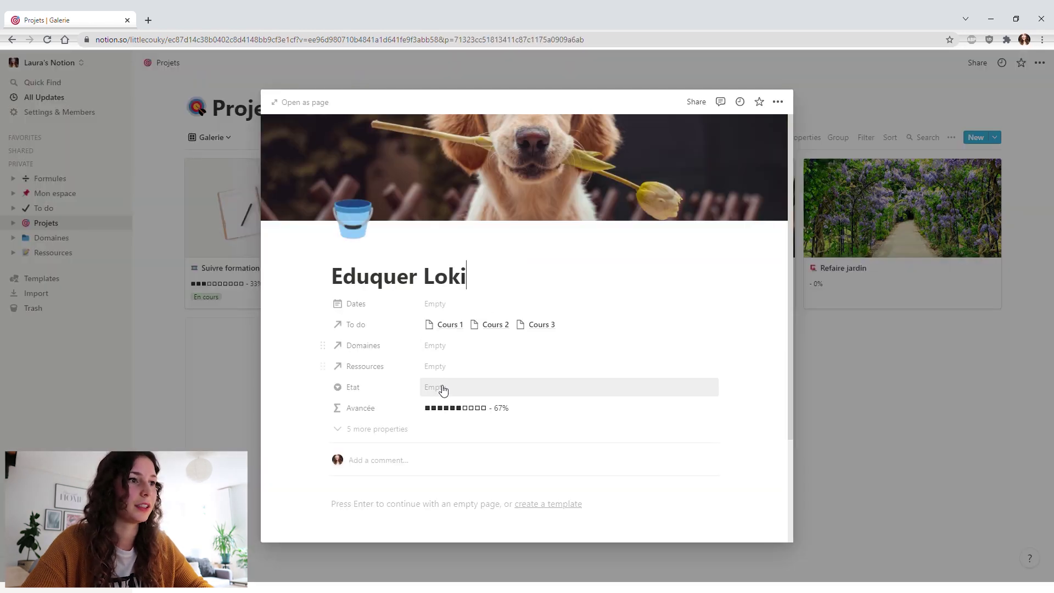
{"action": "left_click", "coordinate": [439, 388]}
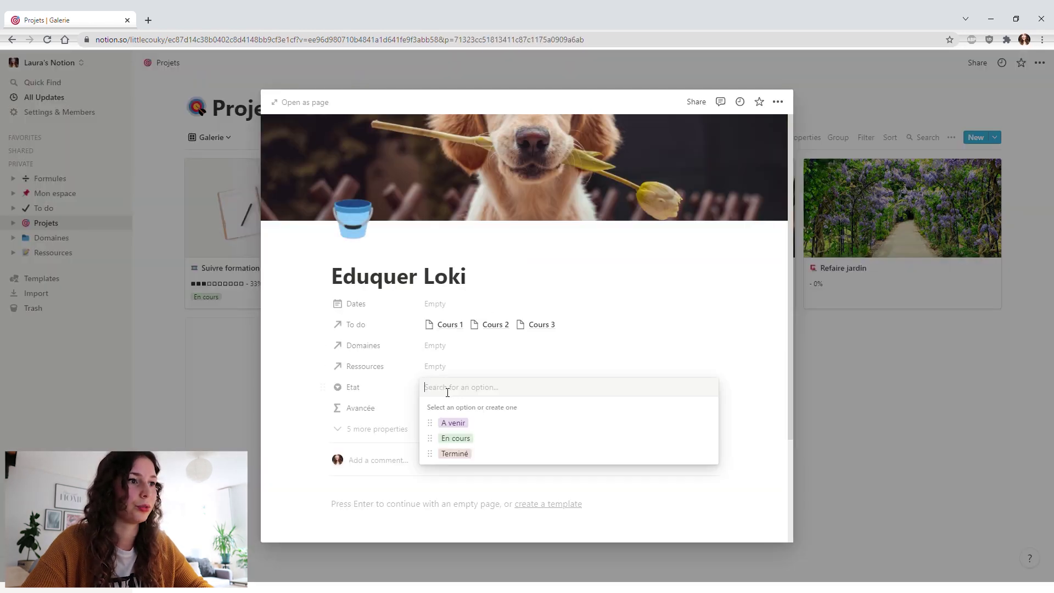
{"action": "left_click", "coordinate": [470, 440]}
{"action": "left_click", "coordinate": [876, 360]}
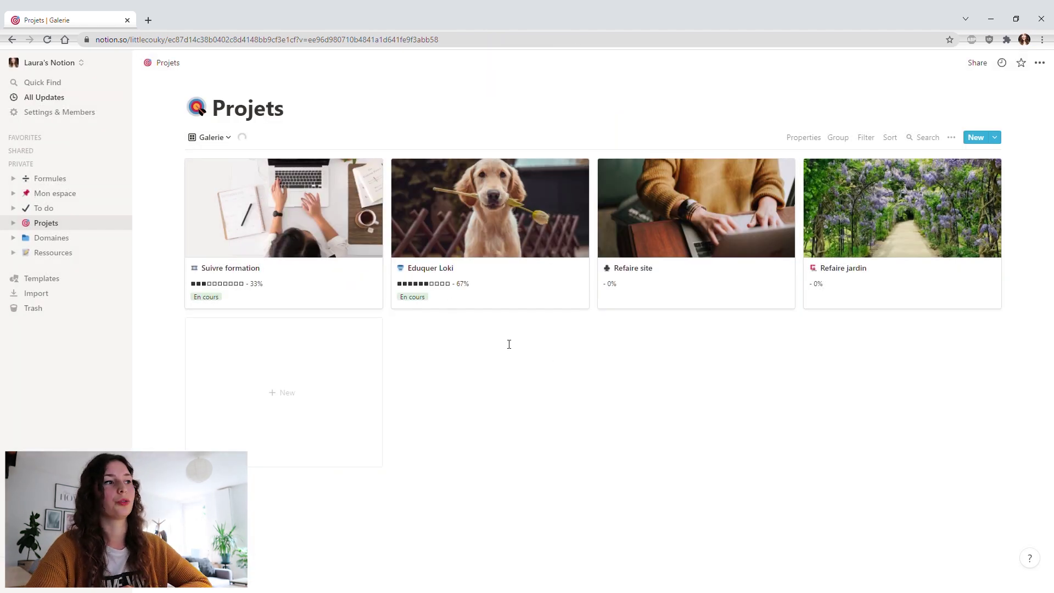